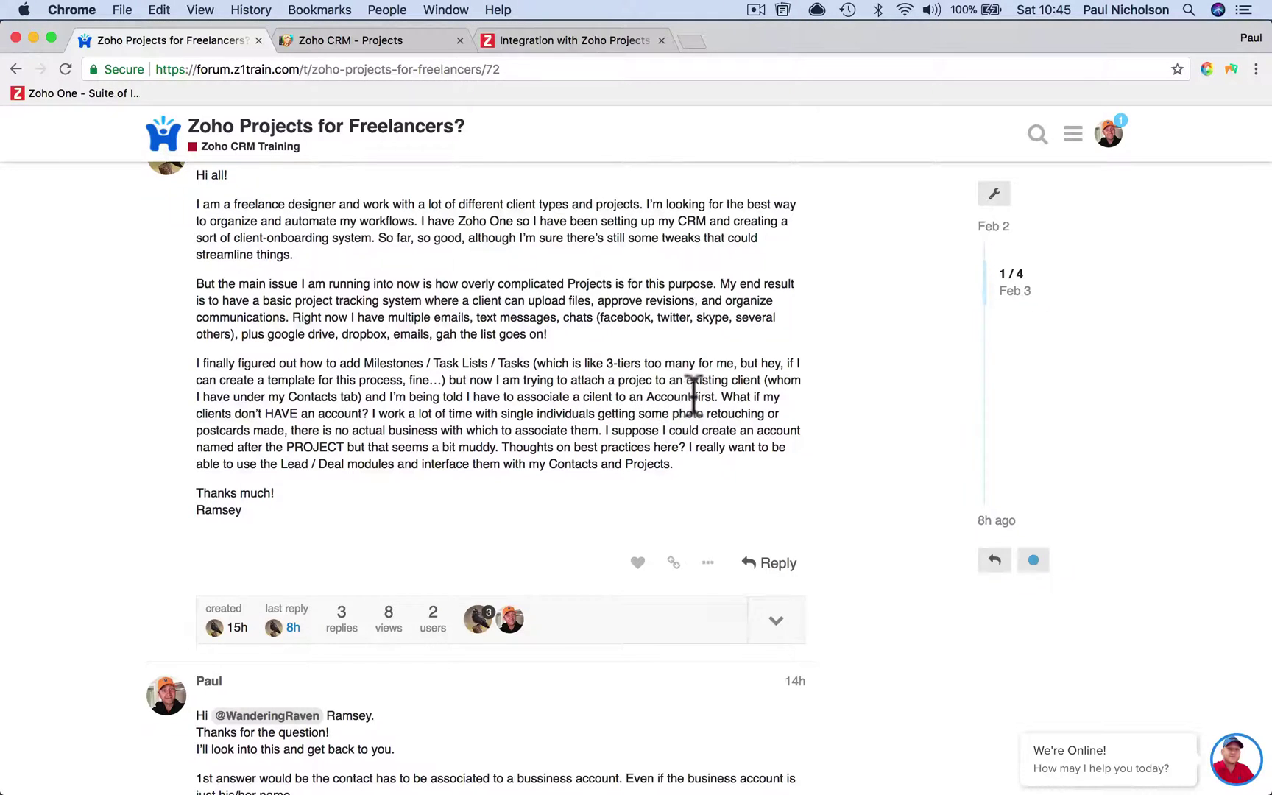
# Move from the forum question to the Zoho Projects integration help, then to Zoho CRM Projects
pyautogui.click(515, 31)
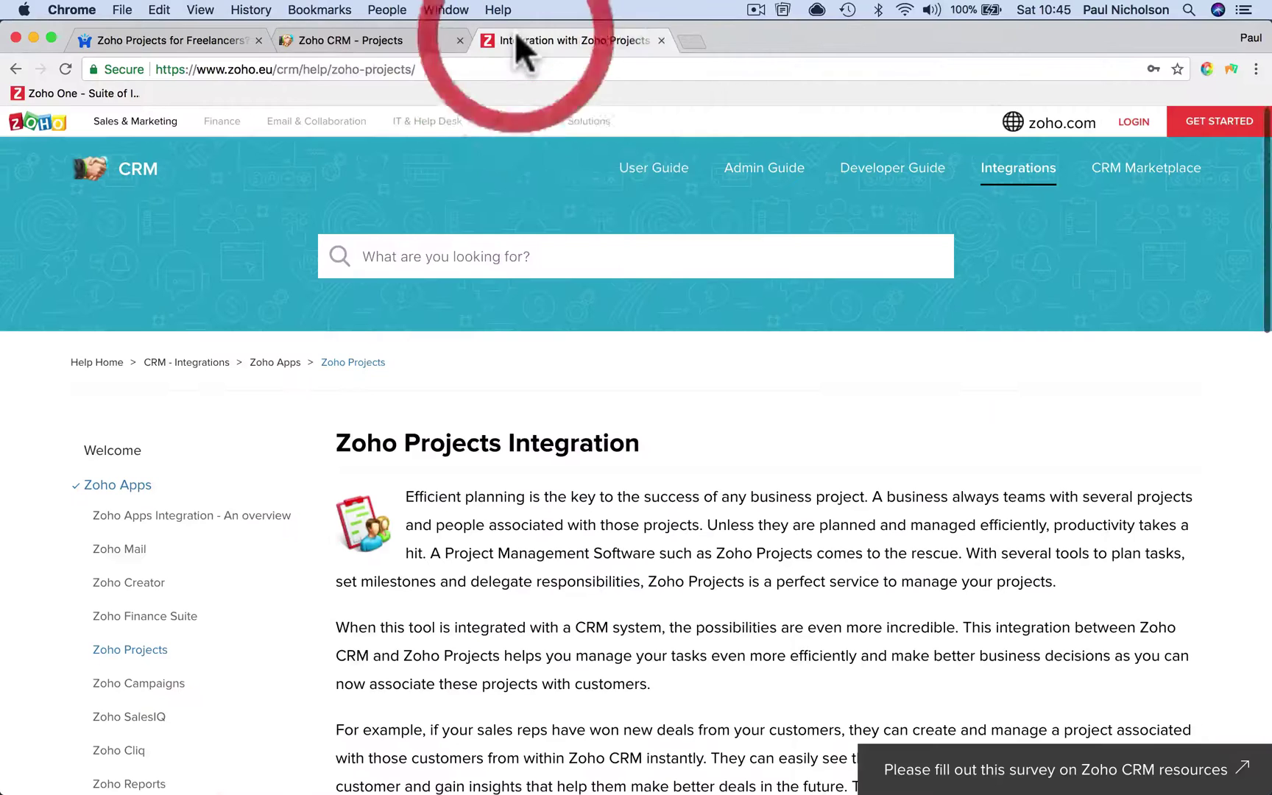
pyautogui.click(383, 30)
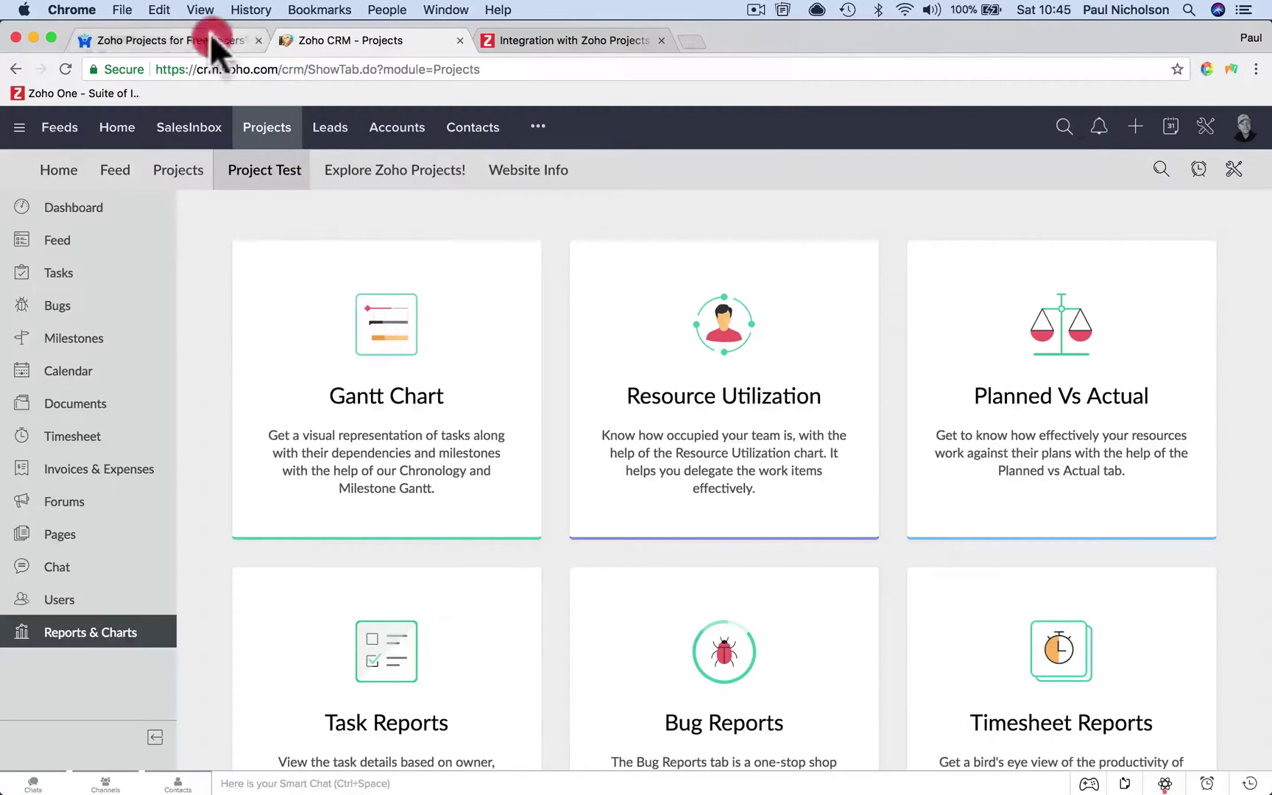
# Glance back at the forum question, return to Zoho CRM Projects, and open Contacts
pyautogui.click(210, 40)
pyautogui.click(392, 34)
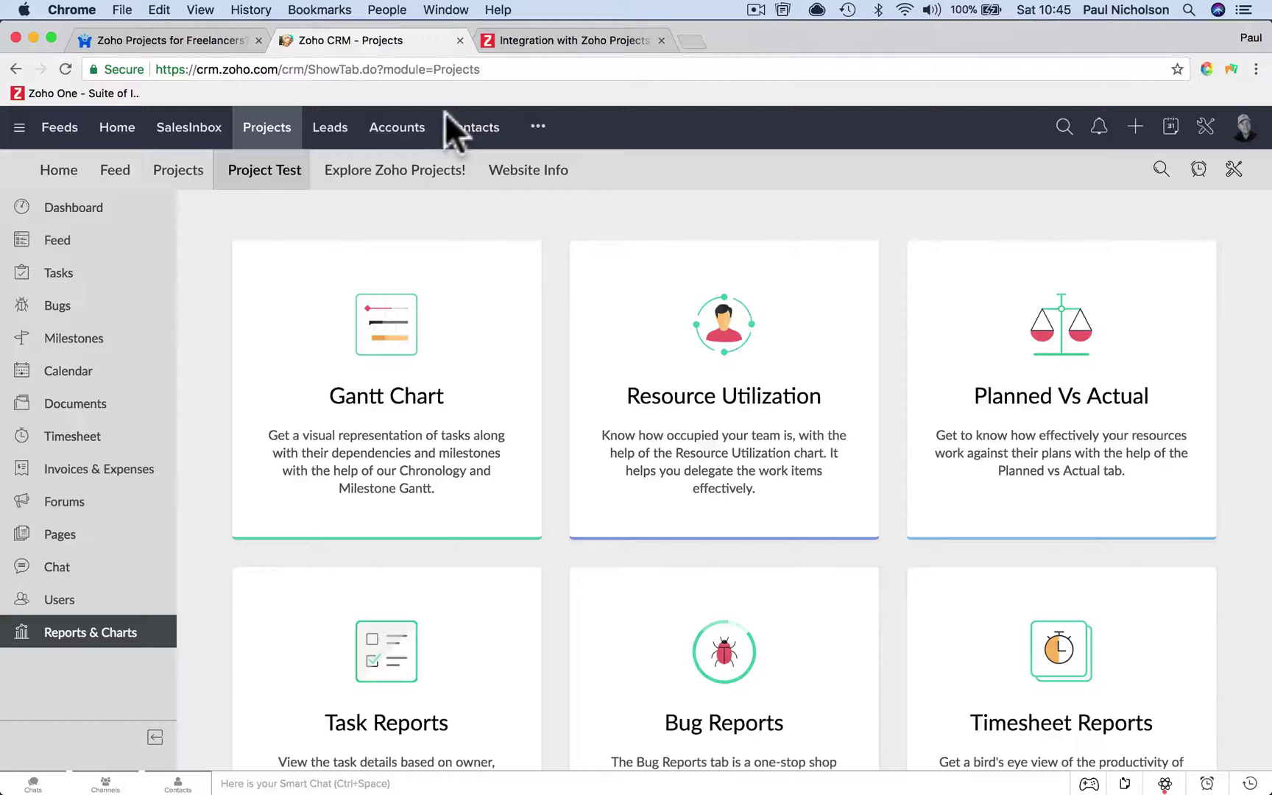
pyautogui.click(465, 133)
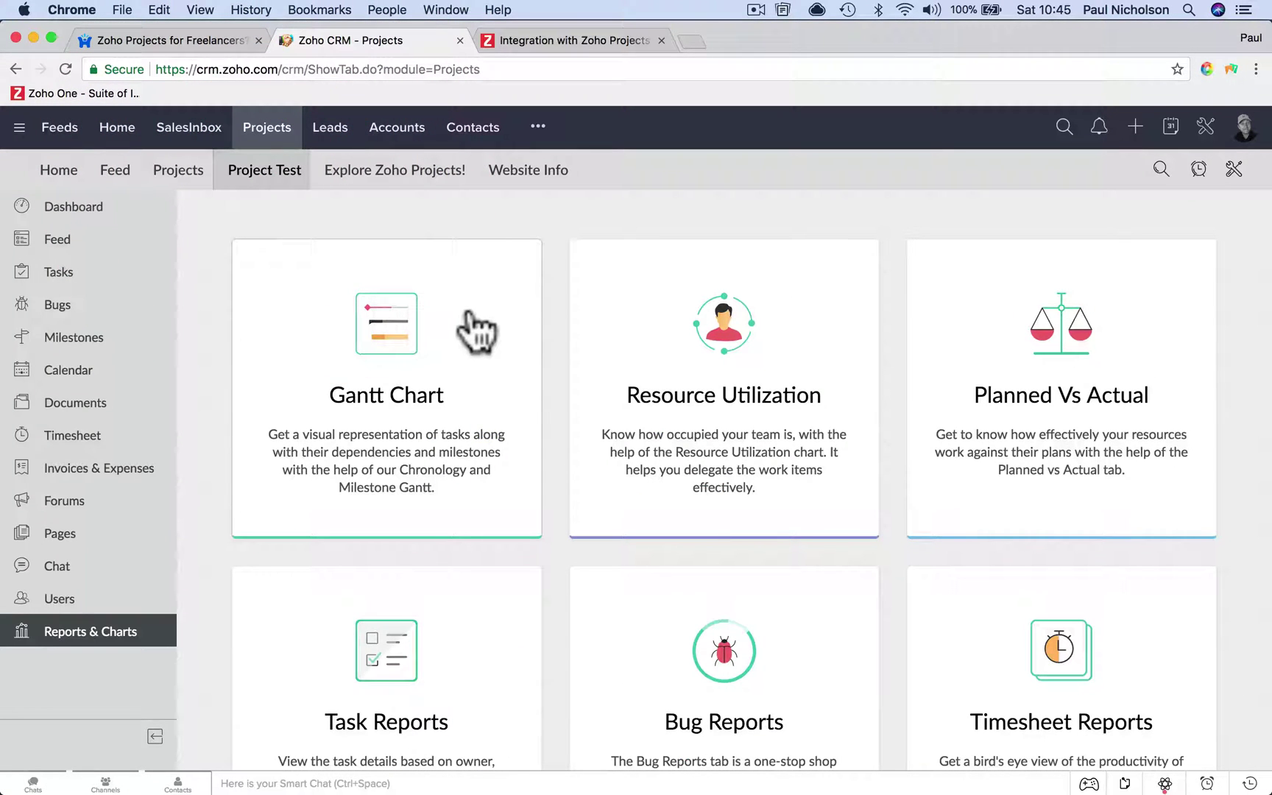
# Open the sample contact's record and scroll down to its Zoho Projects section
pyautogui.click(468, 131)
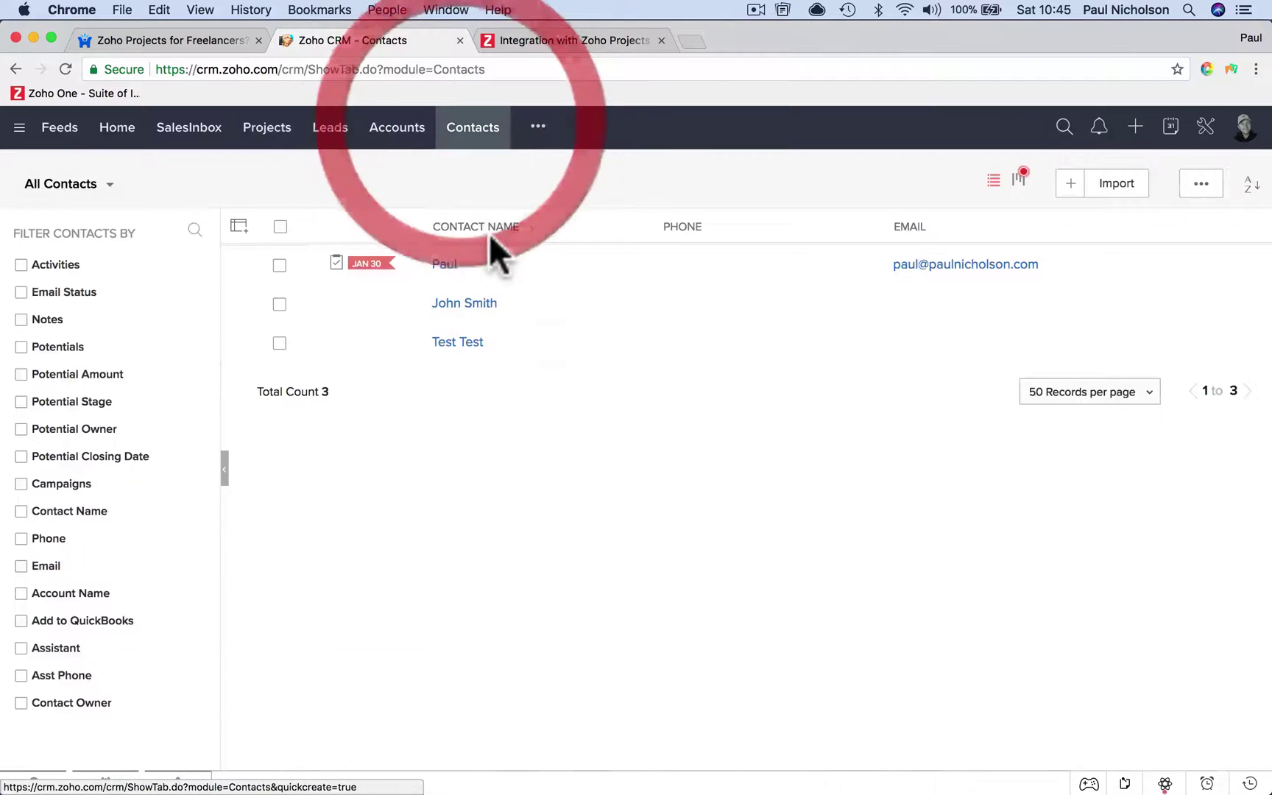
pyautogui.click(479, 303)
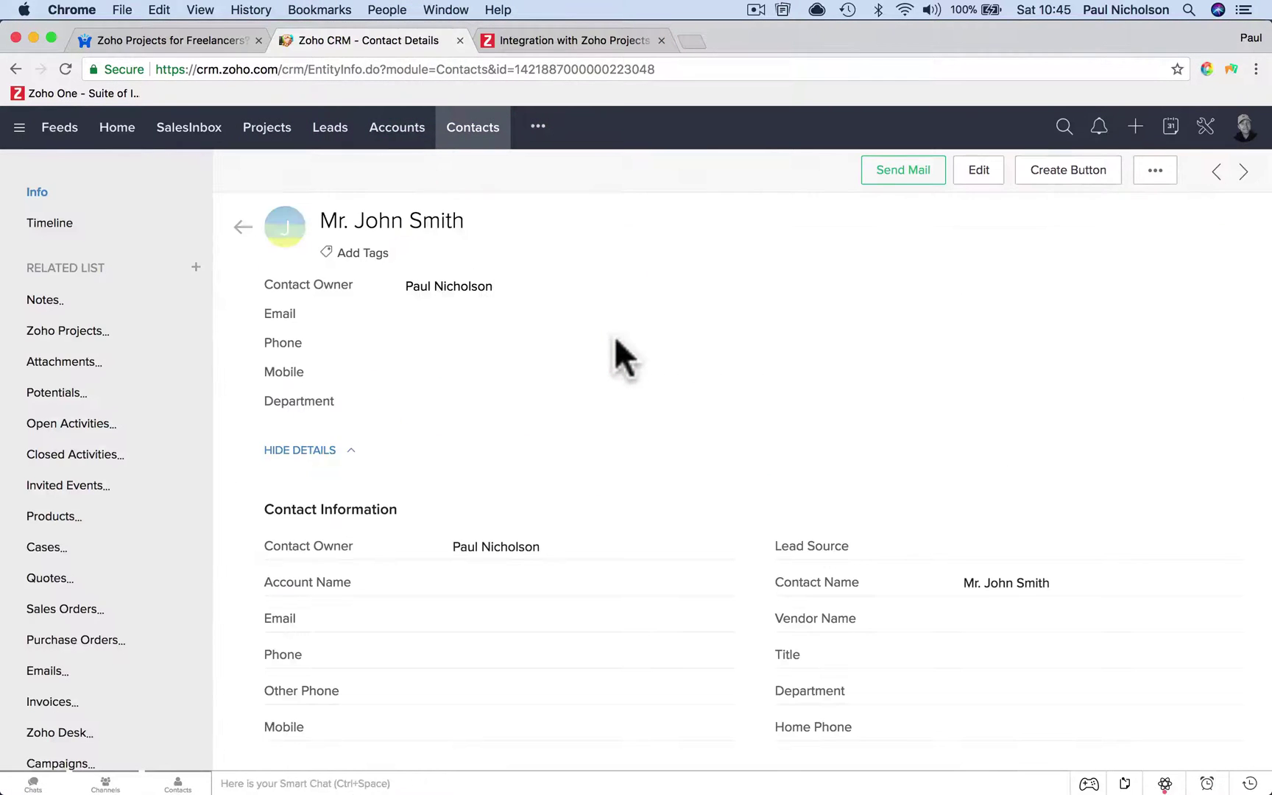
pyautogui.scroll(-10, 614, 335)
pyautogui.scroll(-5, 615, 340)
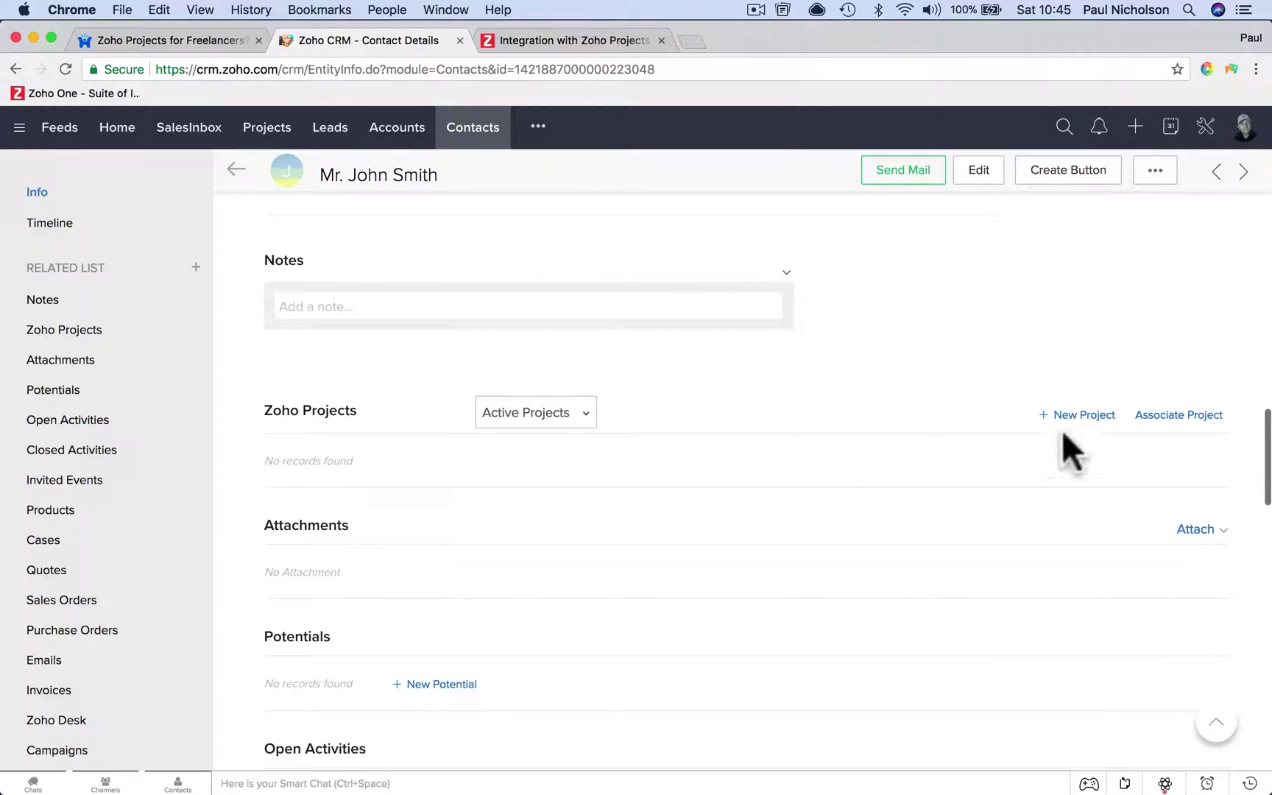
# Try New Project and Associate Project, dismissing both account-required warnings
pyautogui.click(1077, 412)
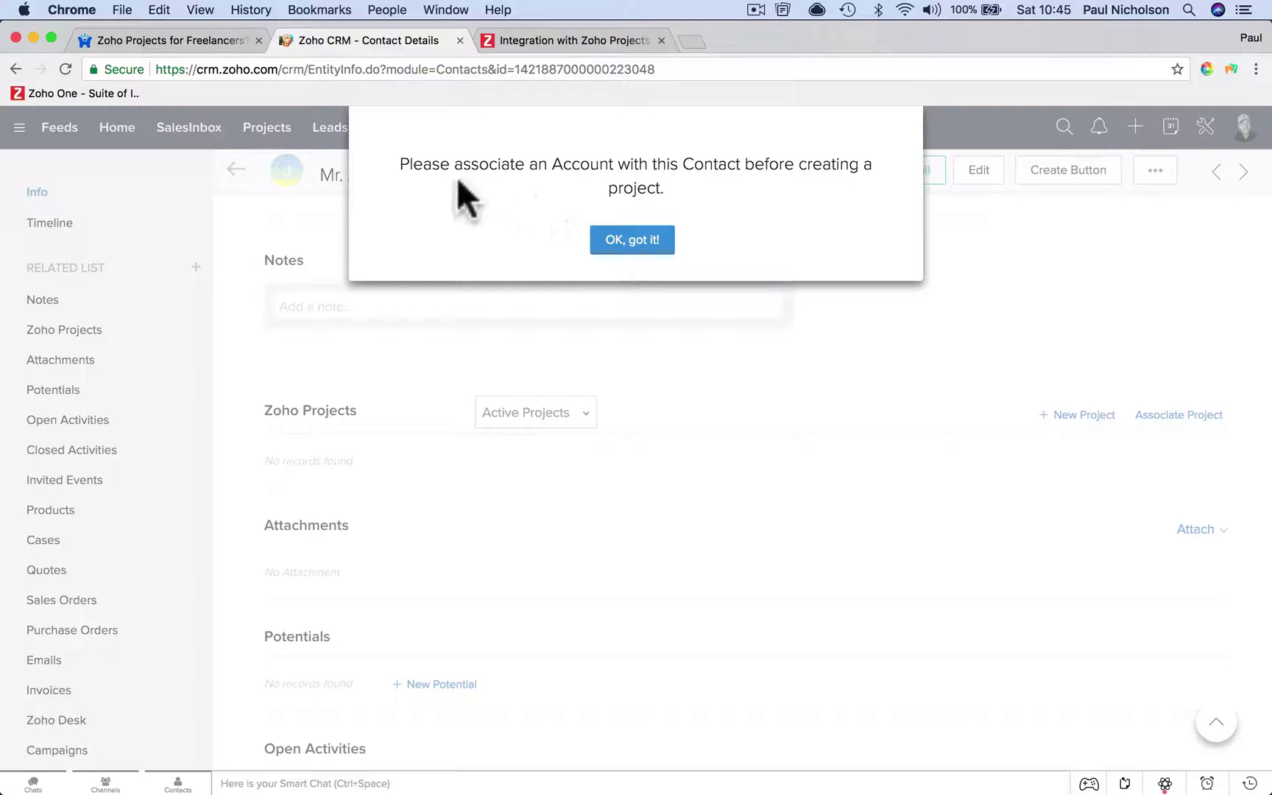
pyautogui.click(630, 239)
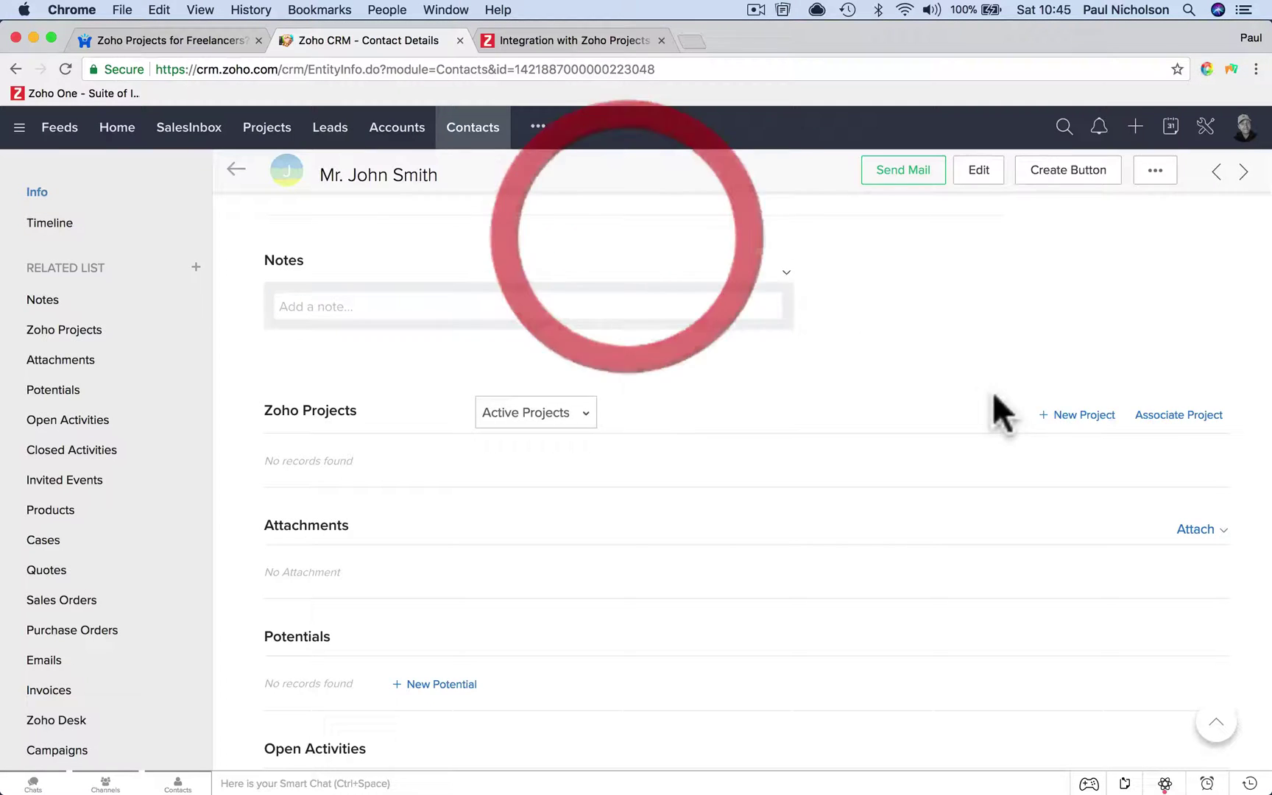
pyautogui.click(1178, 415)
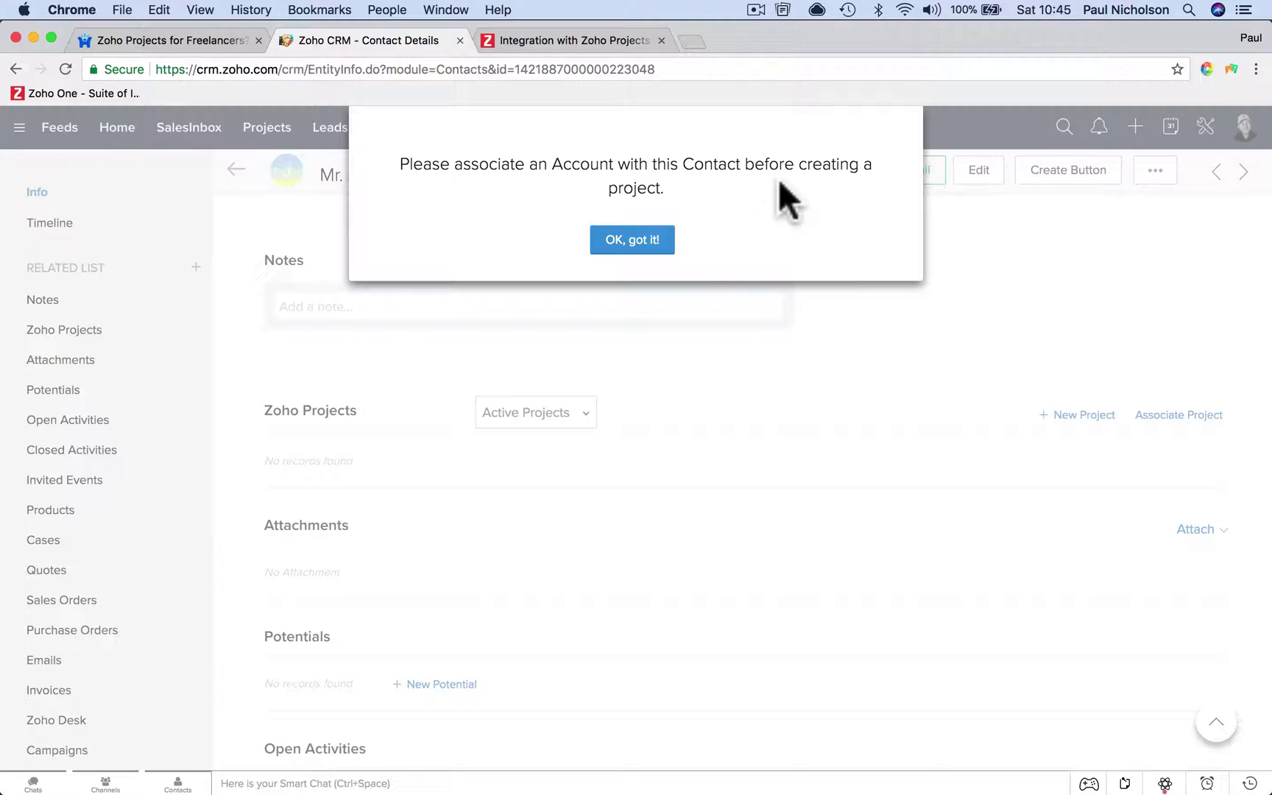
pyautogui.click(660, 243)
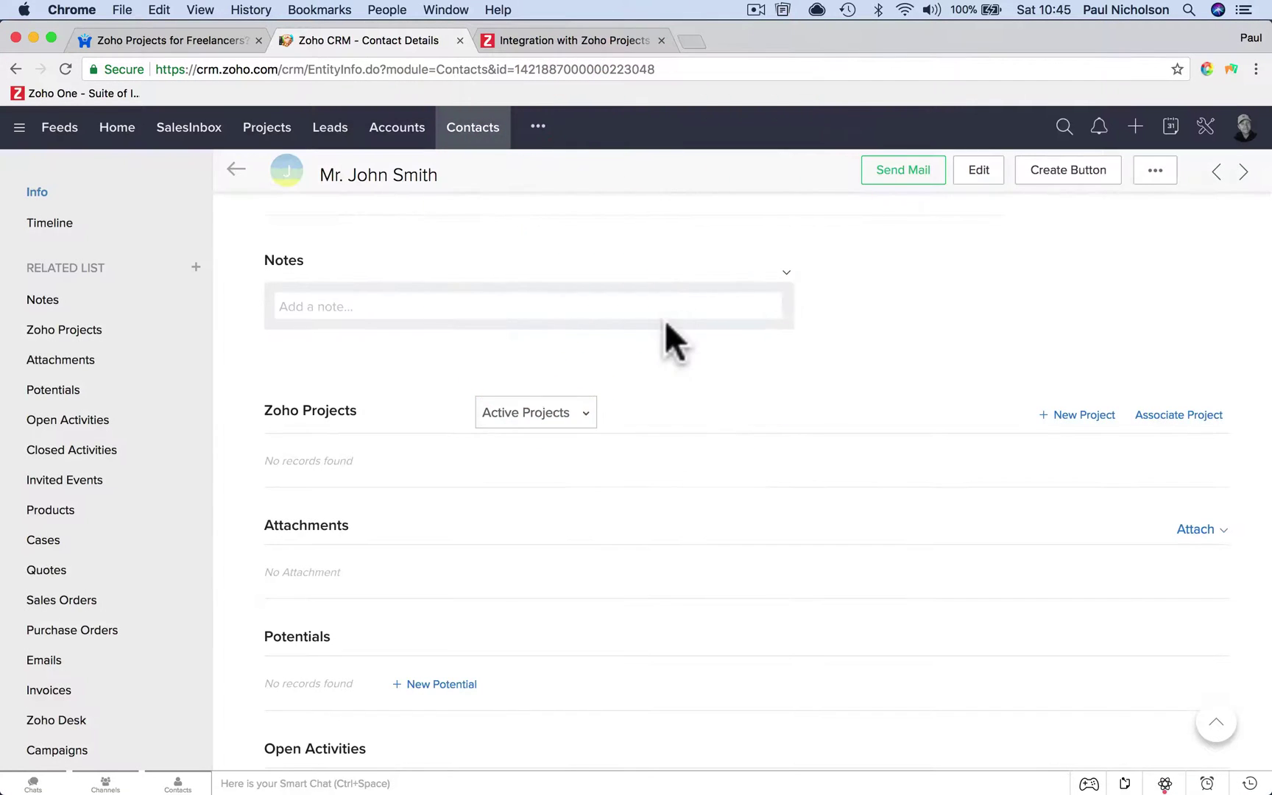
pyautogui.scroll(5, 664, 321)
pyautogui.scroll(10, 665, 321)
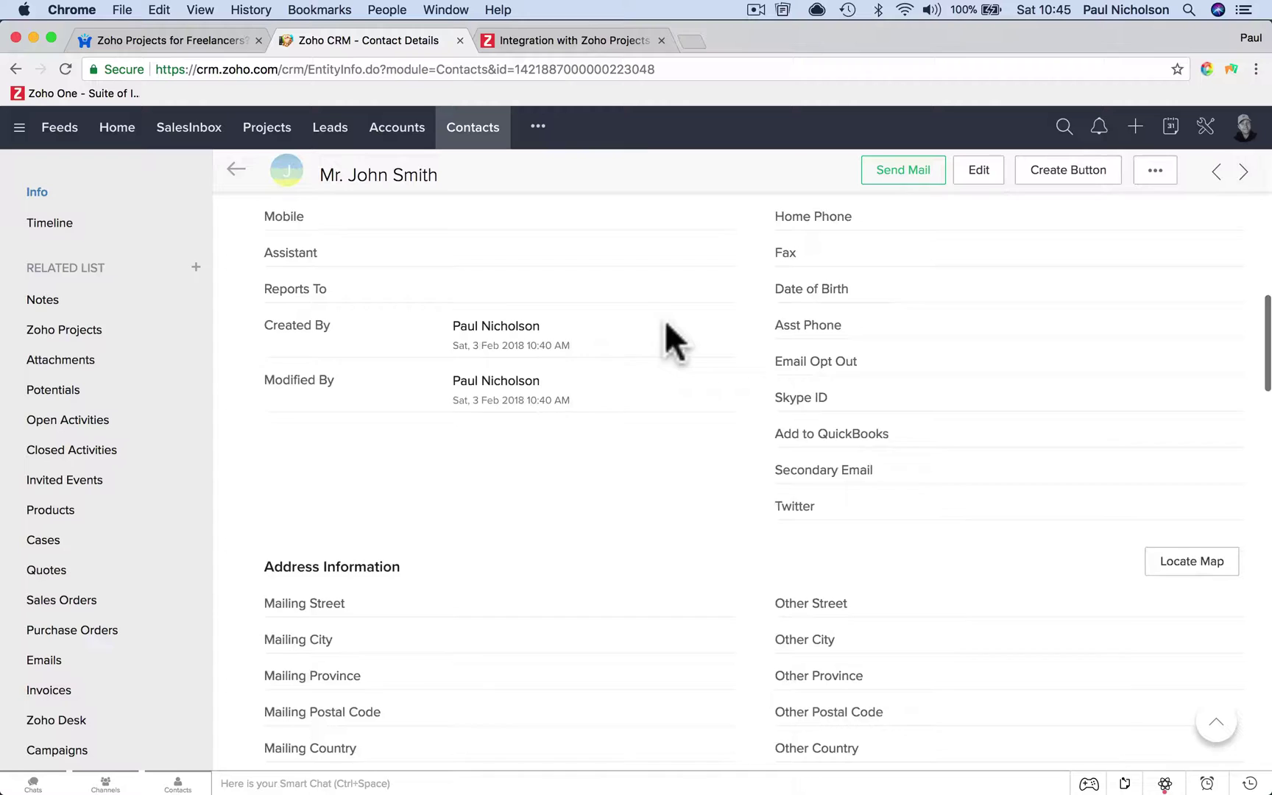
pyautogui.scroll(-3, 665, 321)
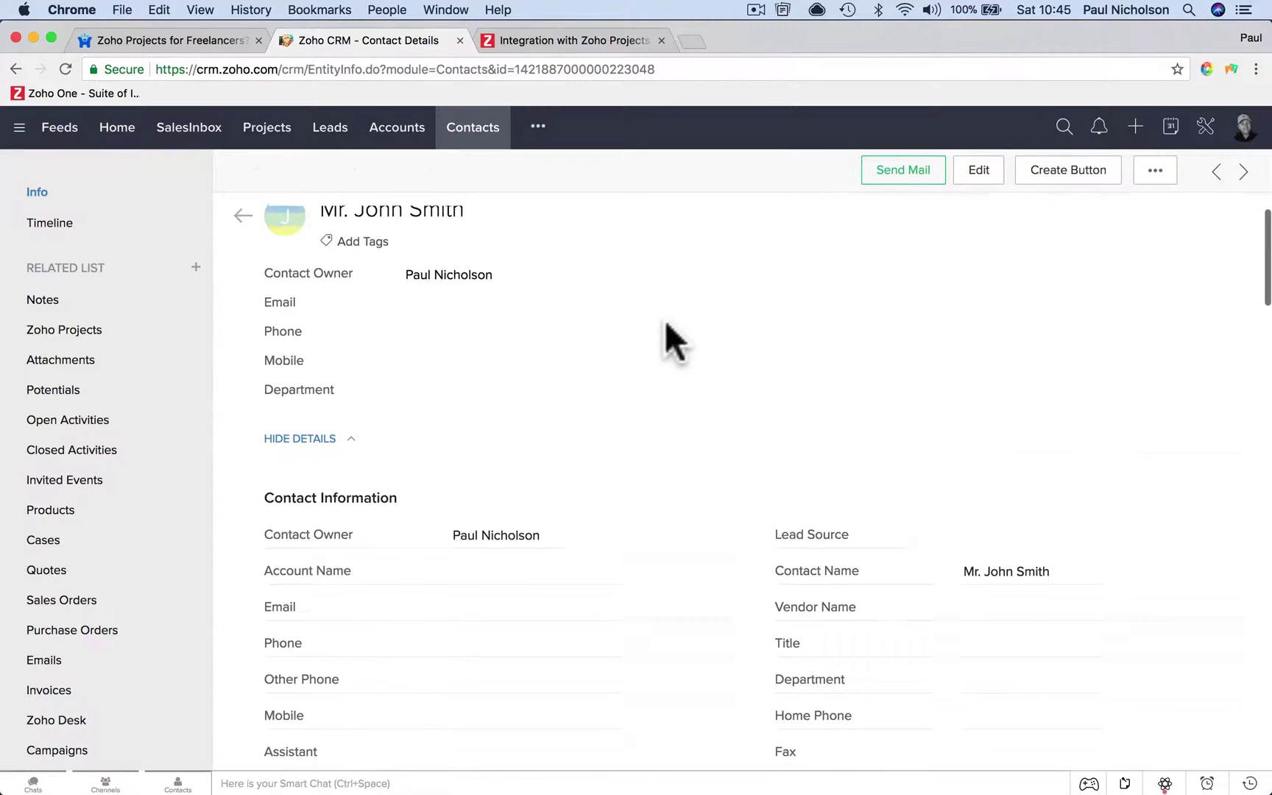
# Create a new account with the contact's name and a website, and save it as her account
pyautogui.click(727, 458)
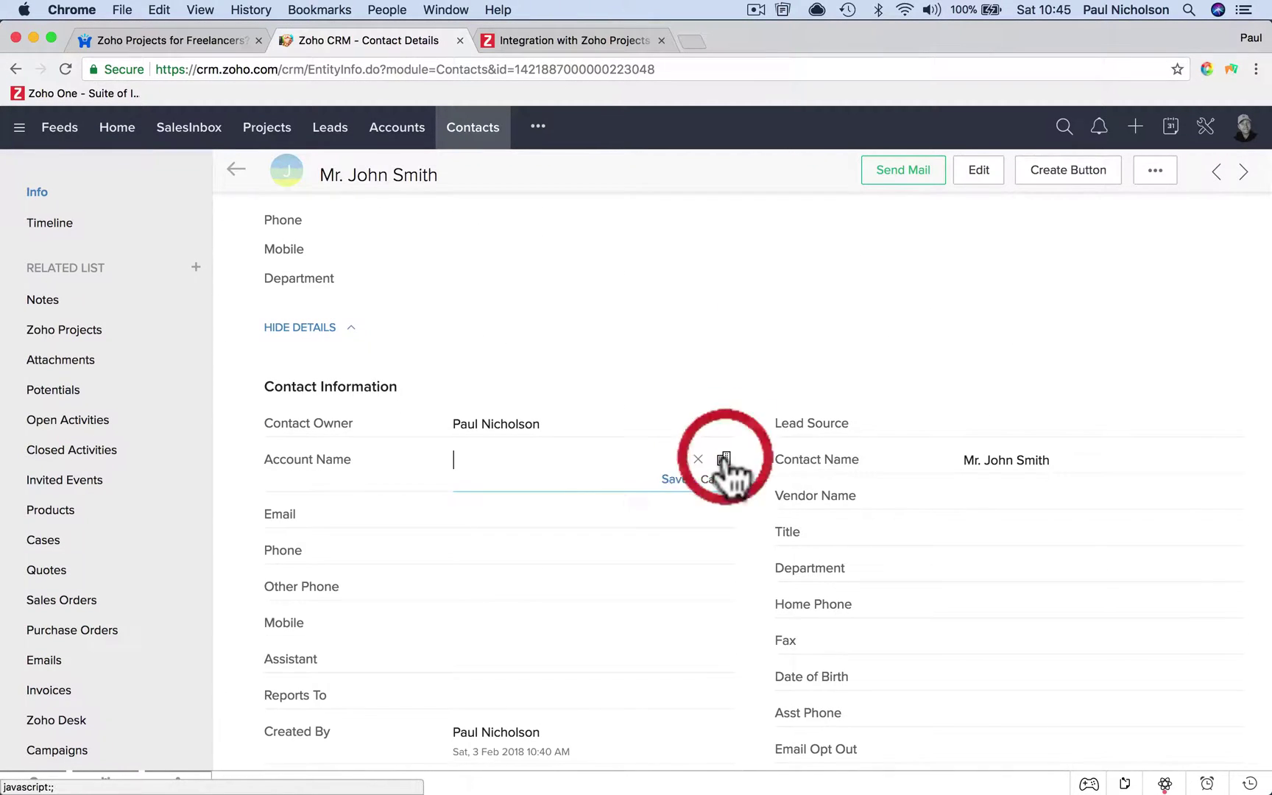
pyautogui.click(724, 458)
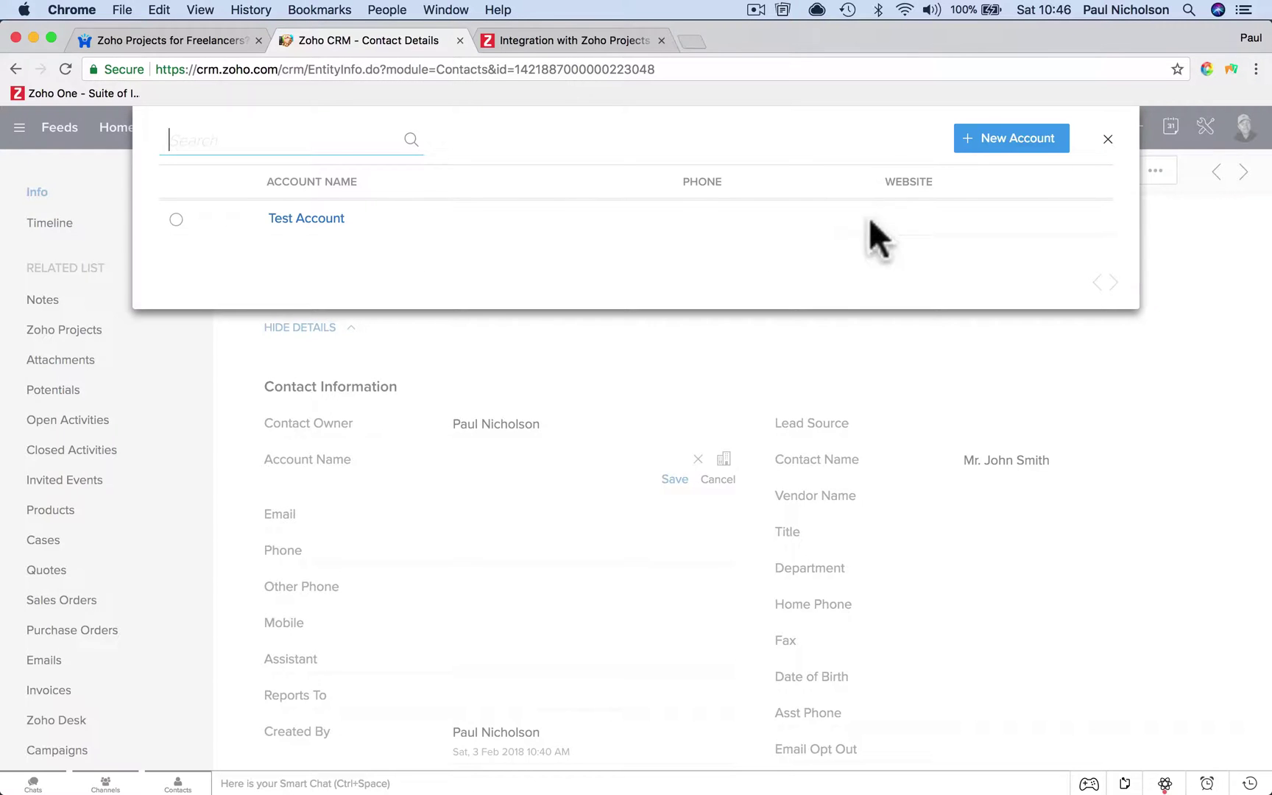
pyautogui.click(970, 139)
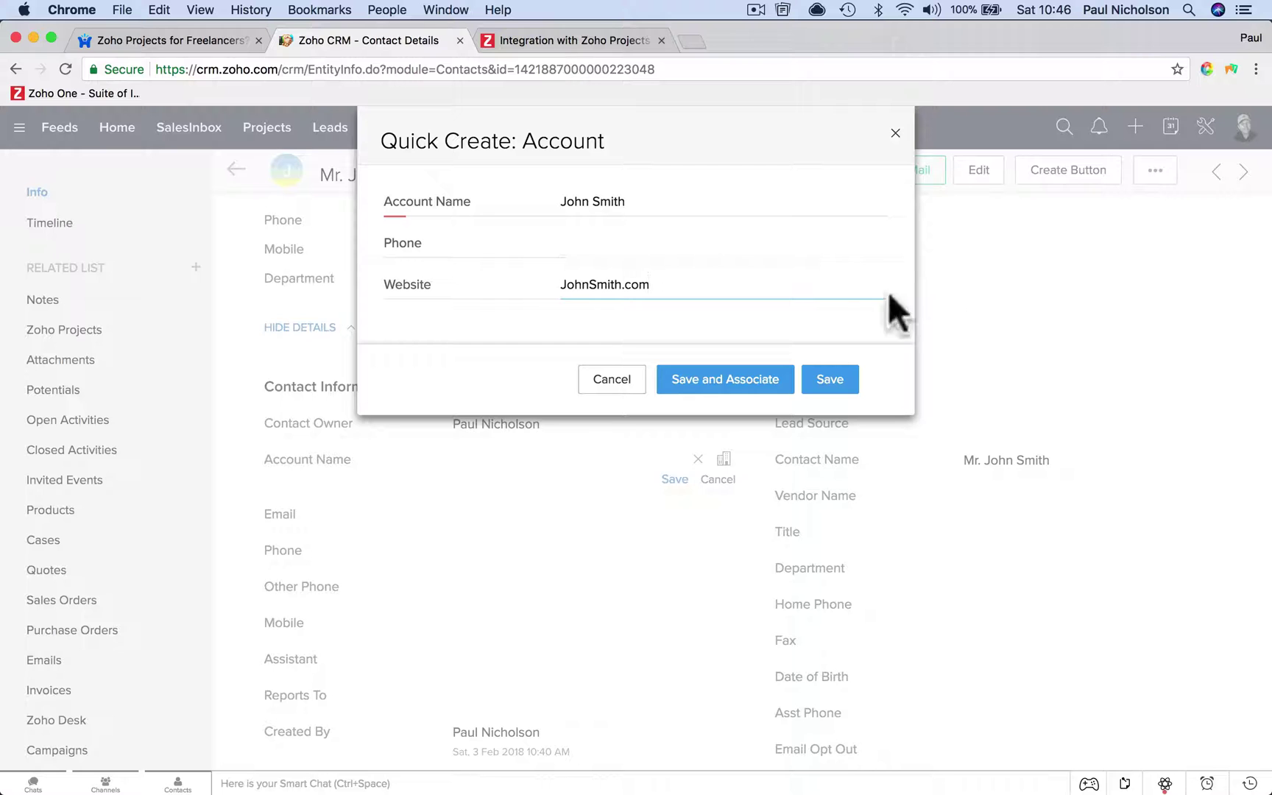
pyautogui.click(718, 377)
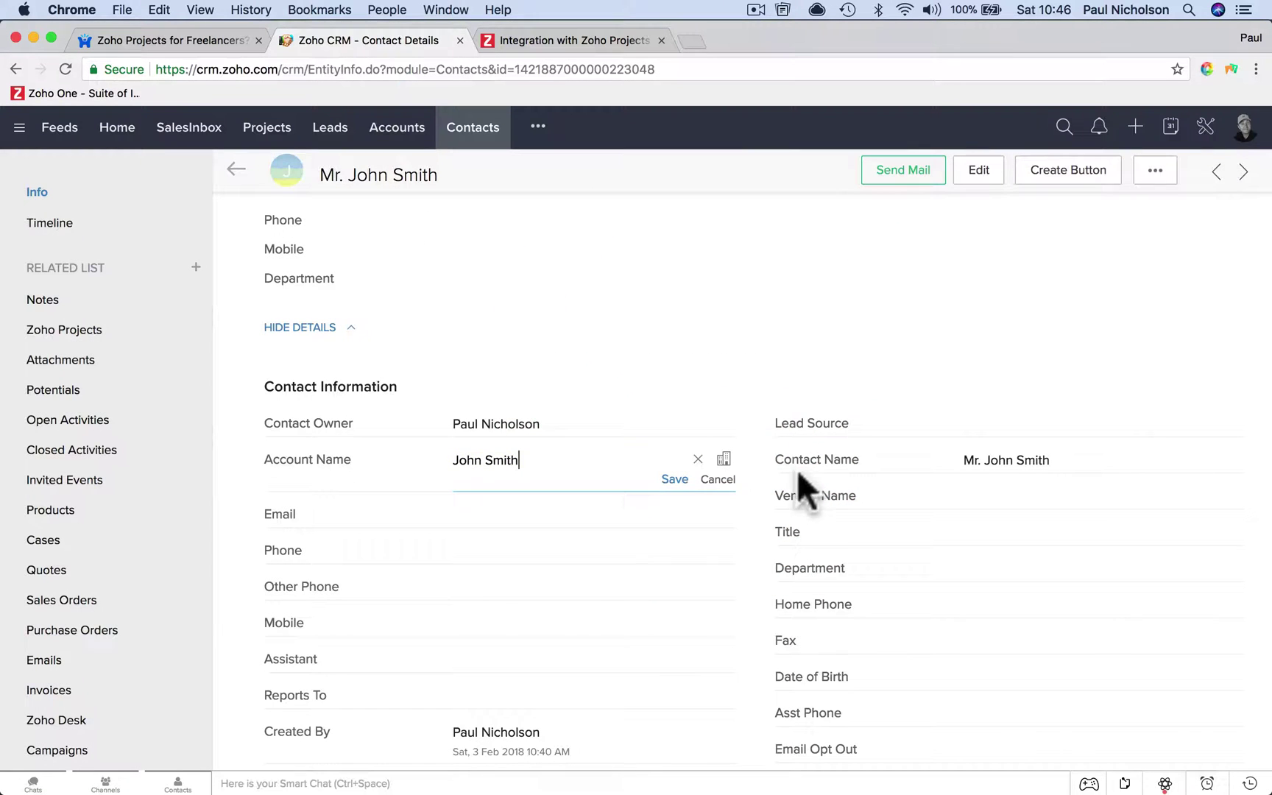
pyautogui.click(676, 479)
pyautogui.scroll(-10, 713, 513)
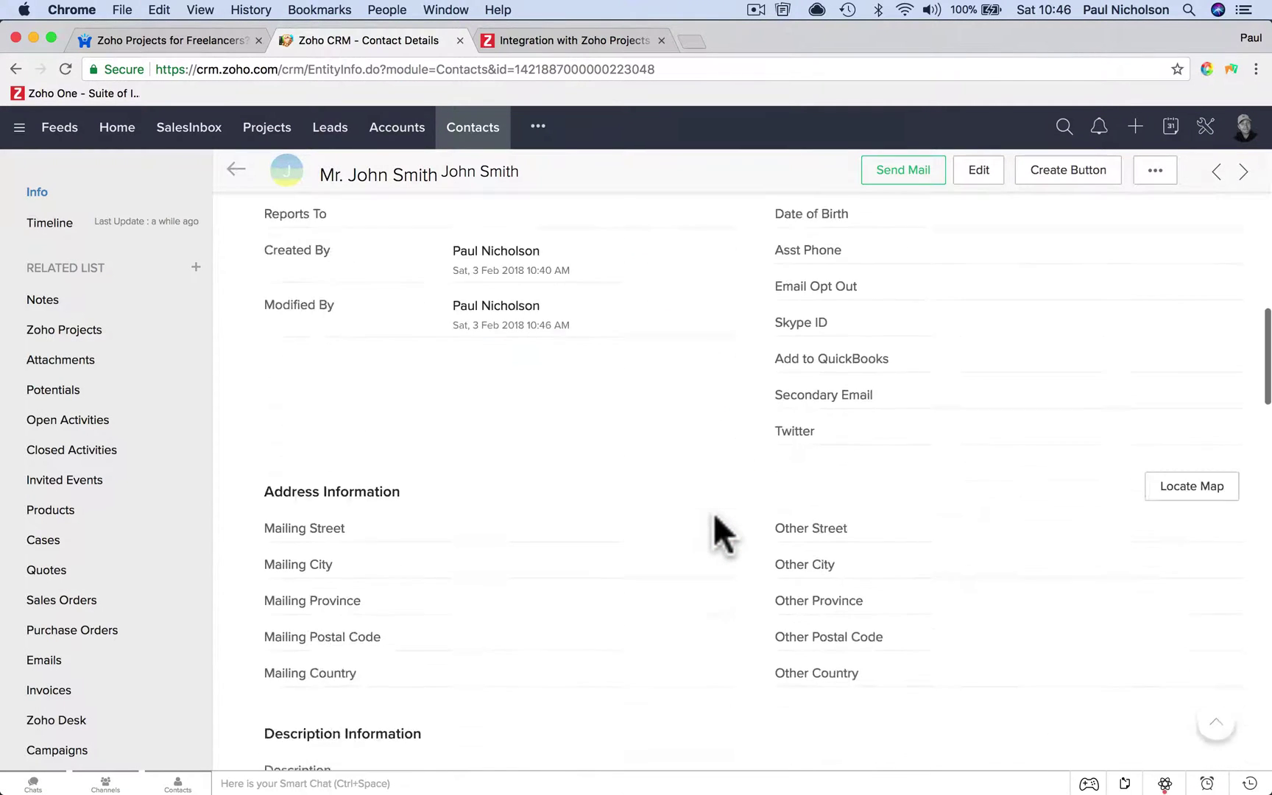
pyautogui.scroll(-6, 714, 513)
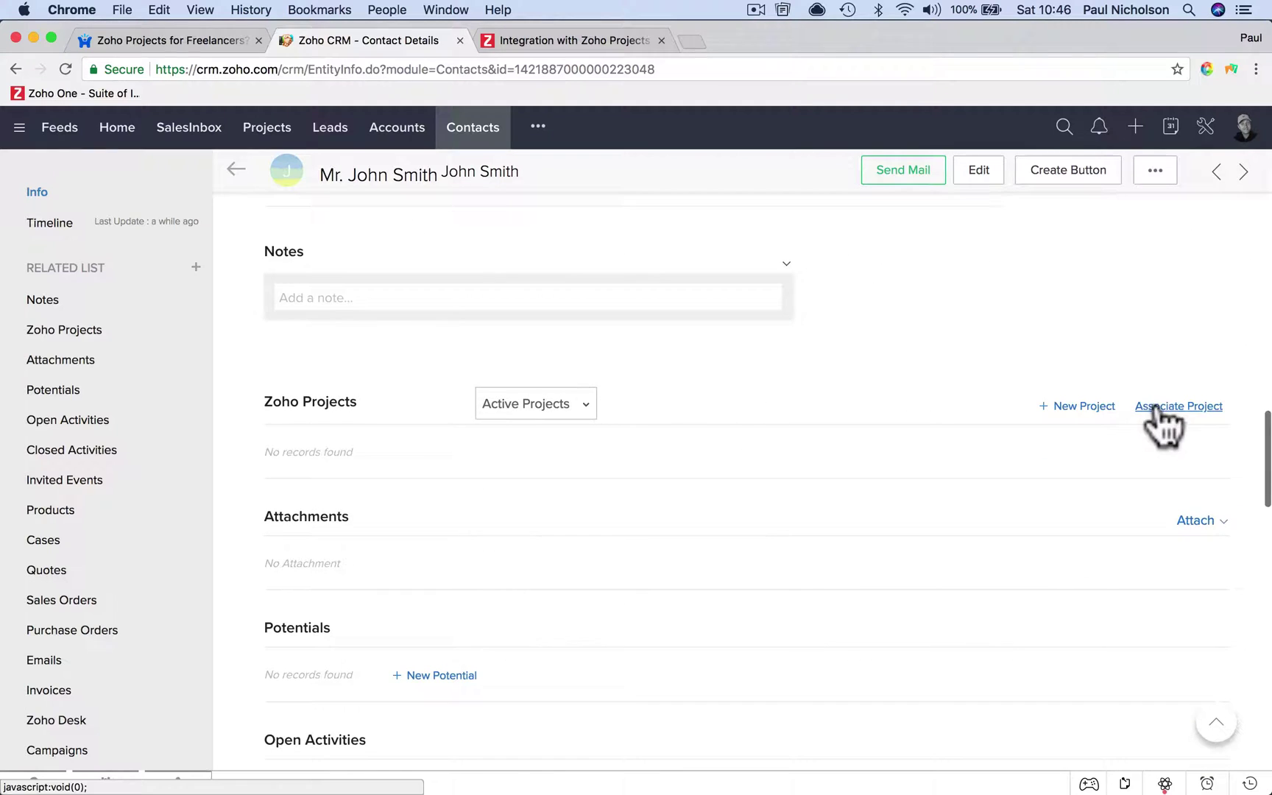
# Reload the contact and retry Associate Project, which now asks for an e-mail address
pyautogui.click(1159, 407)
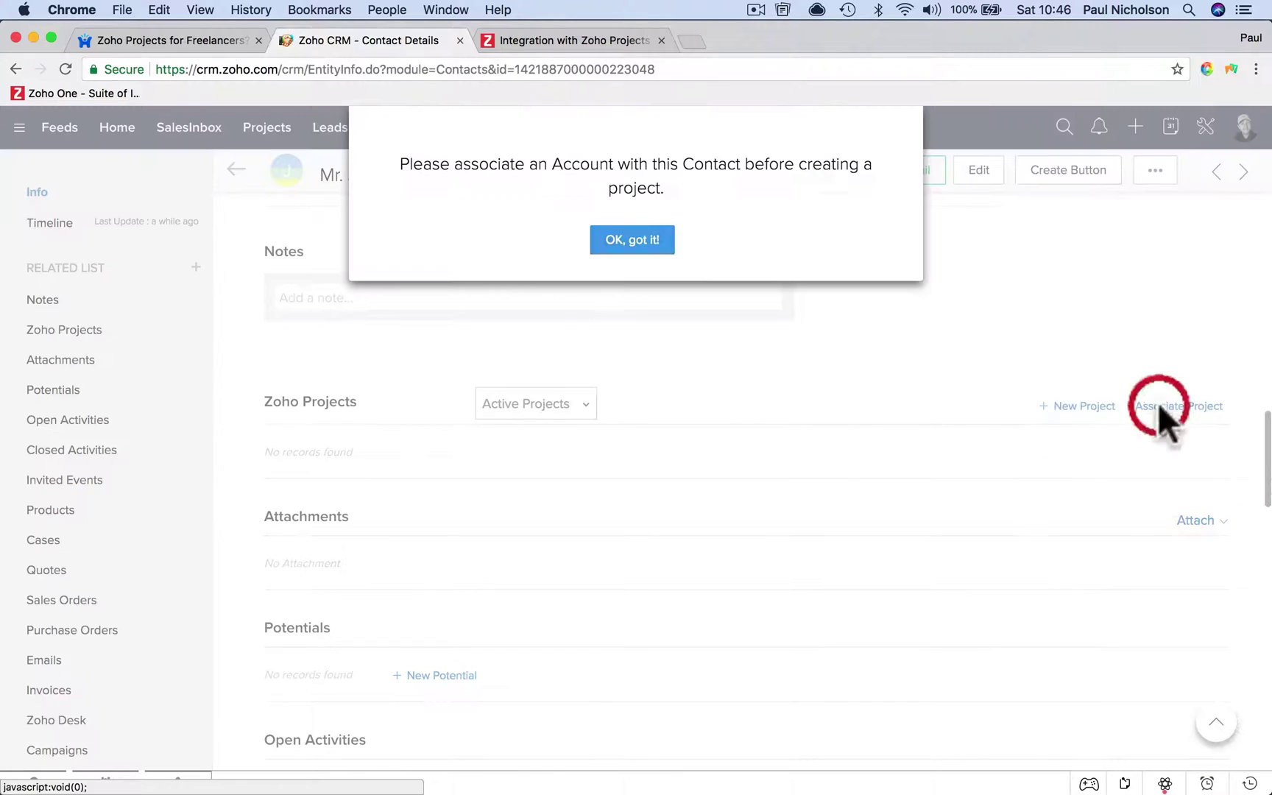
pyautogui.click(645, 245)
pyautogui.click(66, 69)
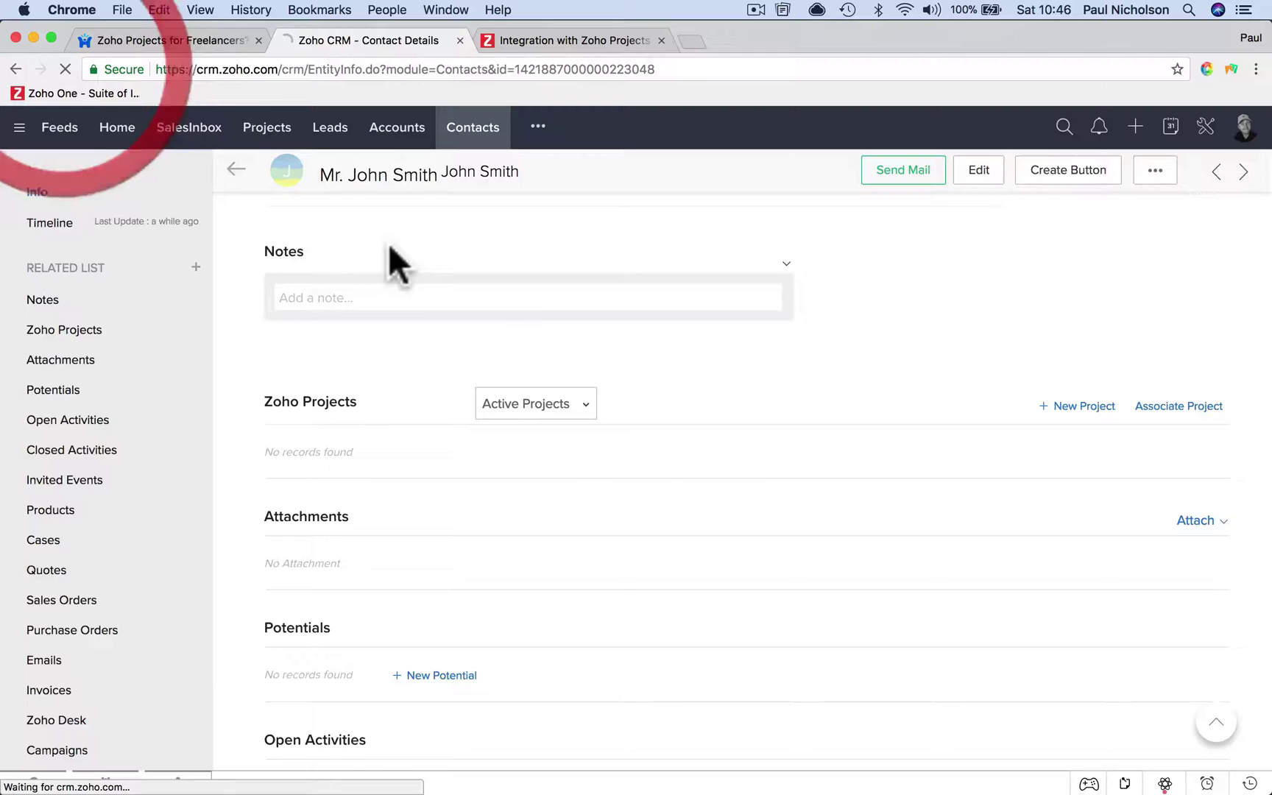
pyautogui.scroll(-10, 865, 534)
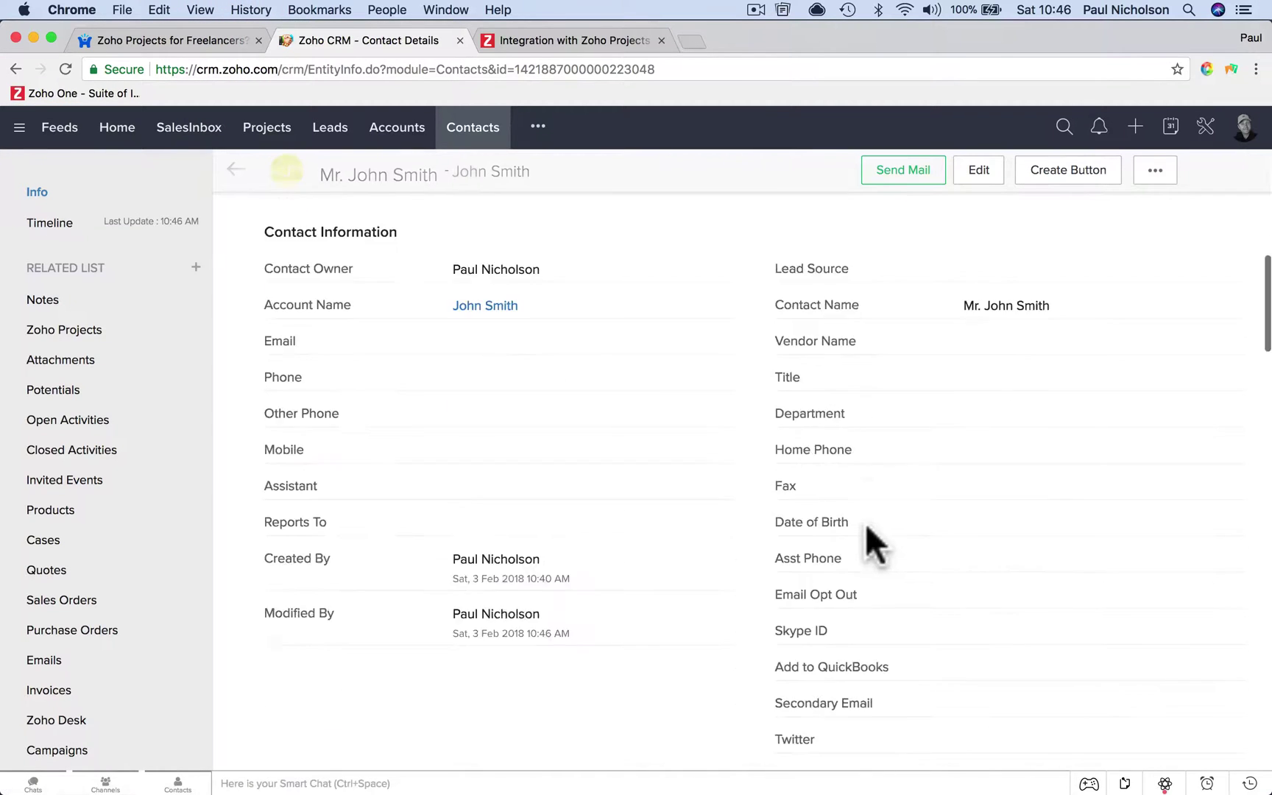
pyautogui.scroll(-2, 869, 522)
pyautogui.click(1158, 490)
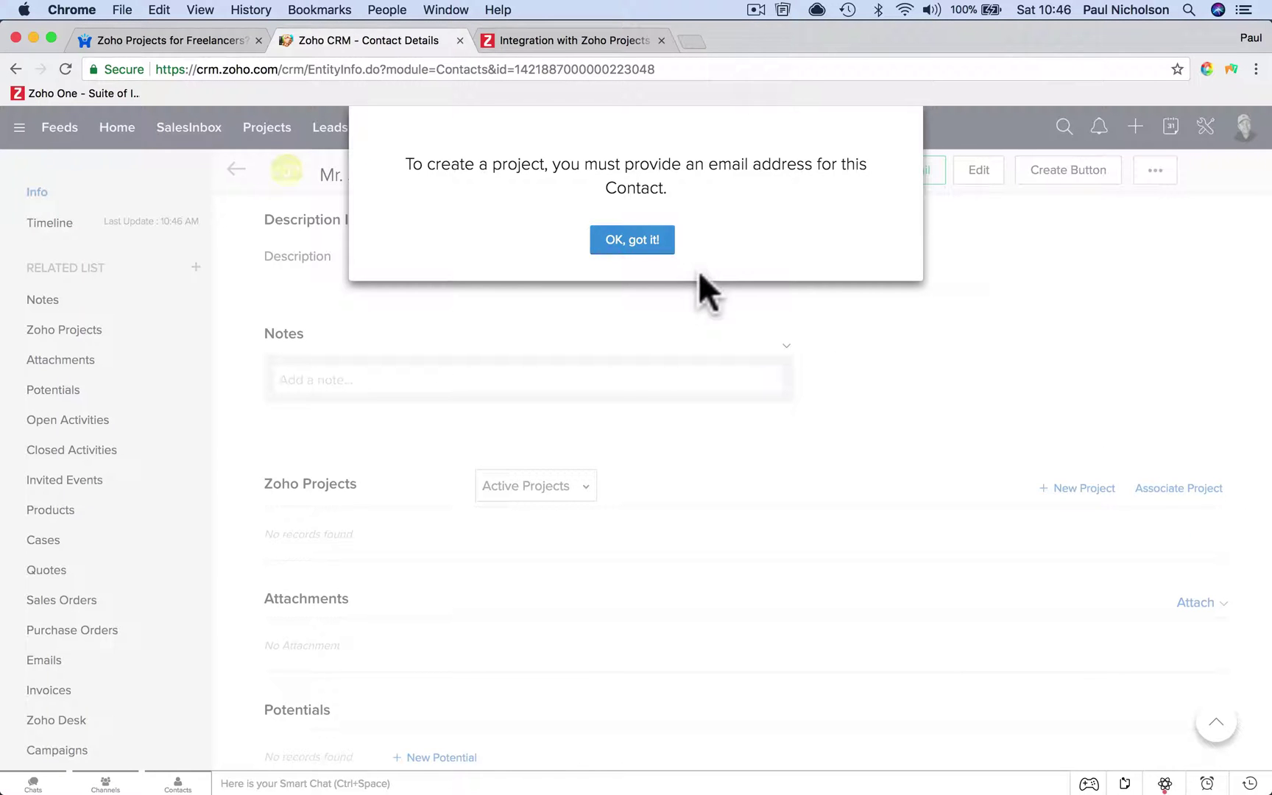
pyautogui.click(641, 247)
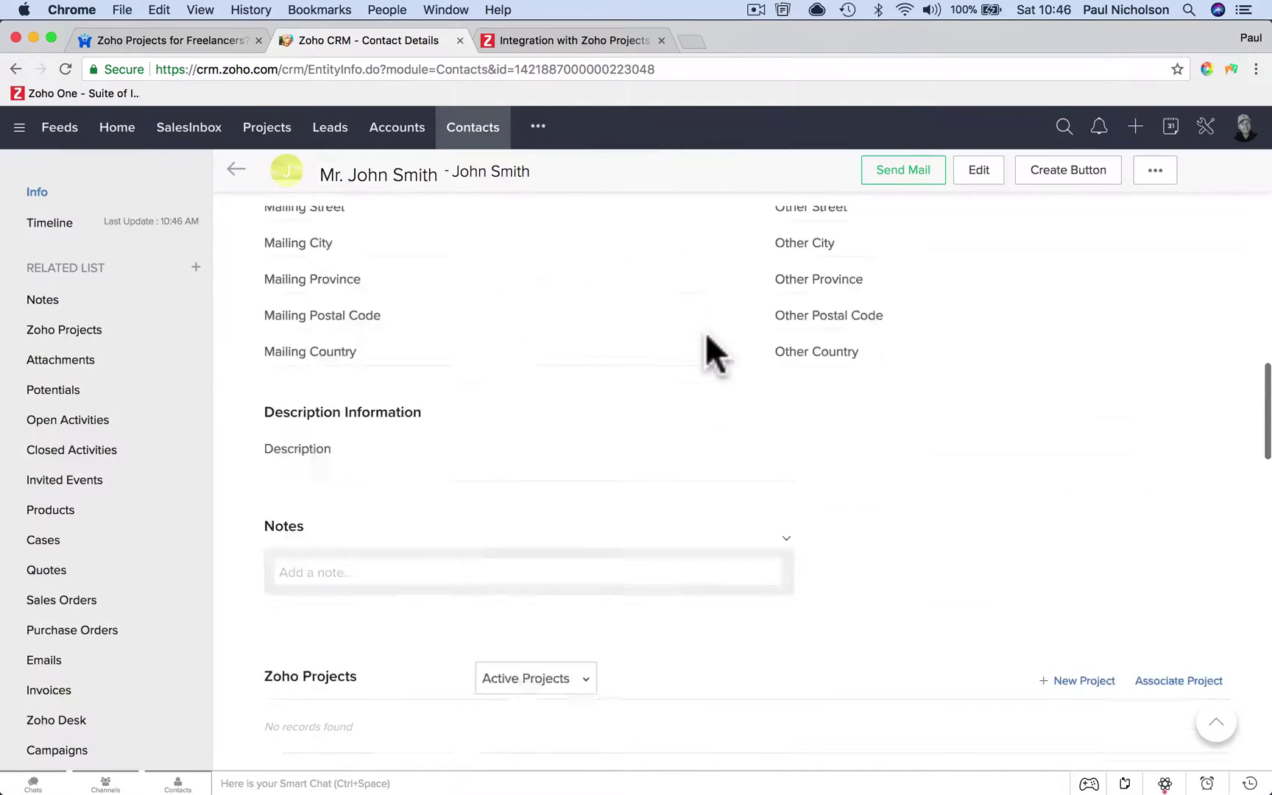
# Enter the contact's e-mail address in the Email field and save it
pyautogui.scroll(15, 706, 332)
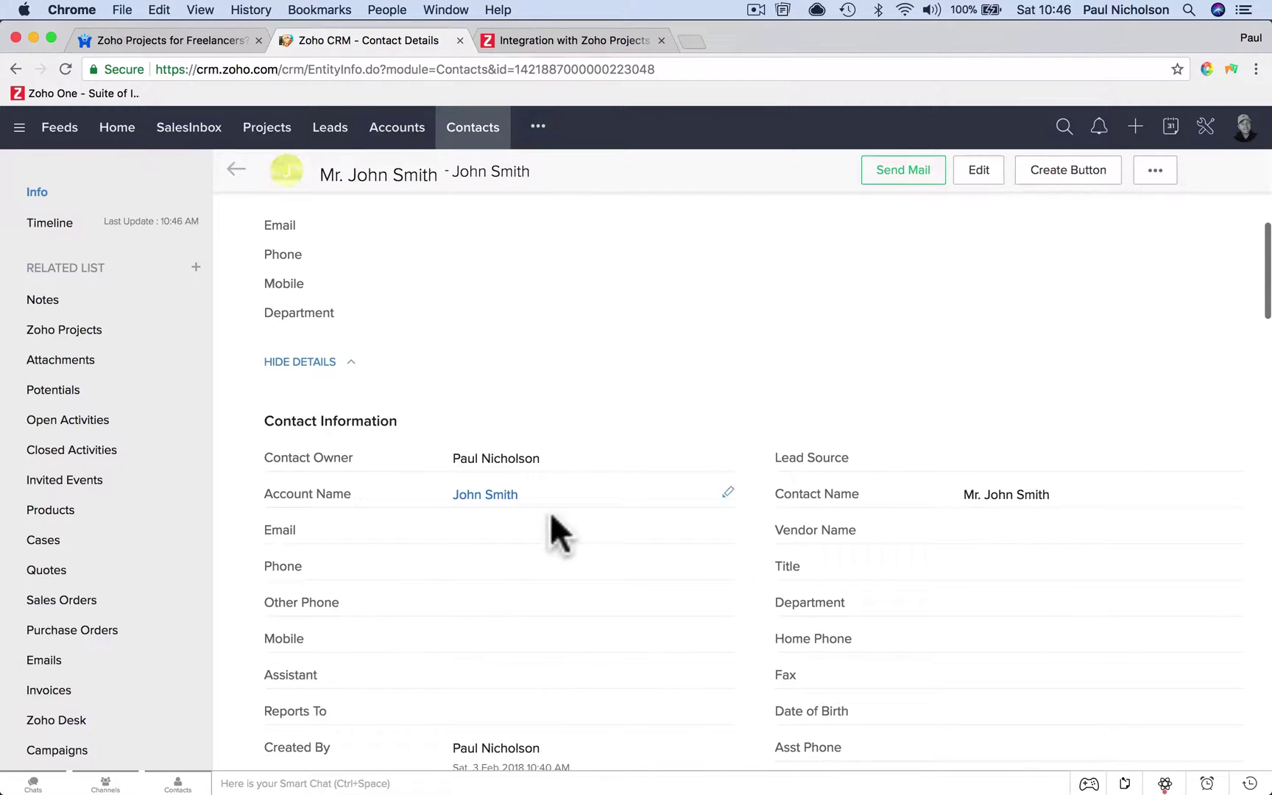
pyautogui.click(545, 530)
pyautogui.click(725, 527)
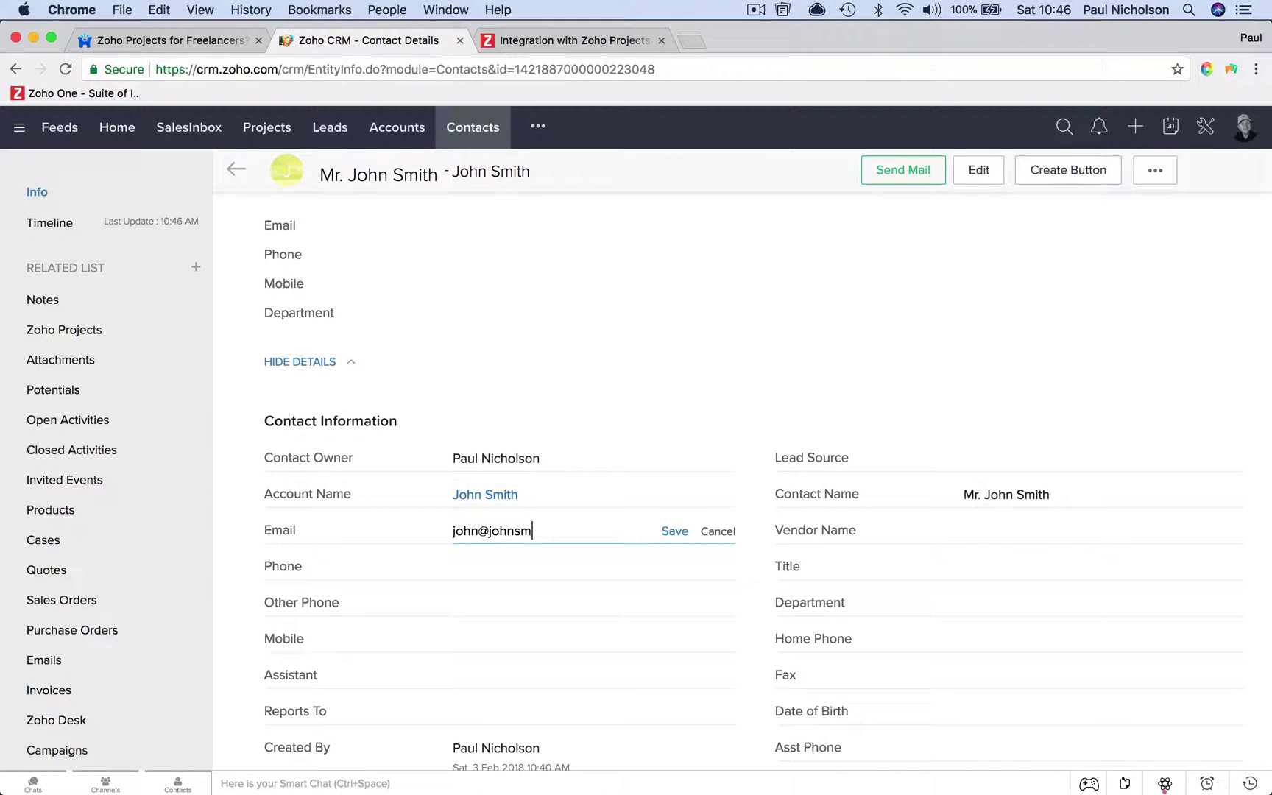
pyautogui.click(675, 530)
pyautogui.scroll(-10, 789, 642)
pyautogui.scroll(-6, 789, 646)
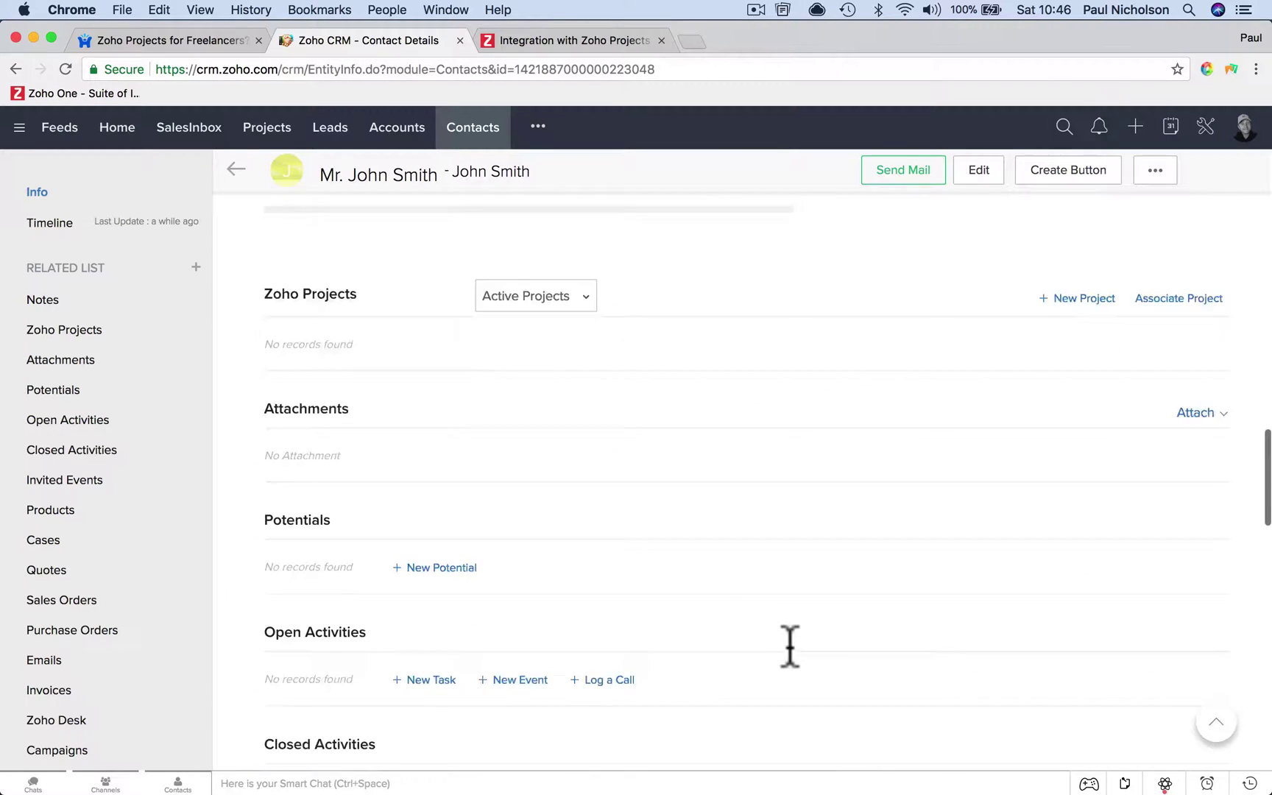
# Associate Project Test with the contact by choosing it as the Project Name and saving
pyautogui.scroll(1, 957, 457)
pyautogui.click(1160, 260)
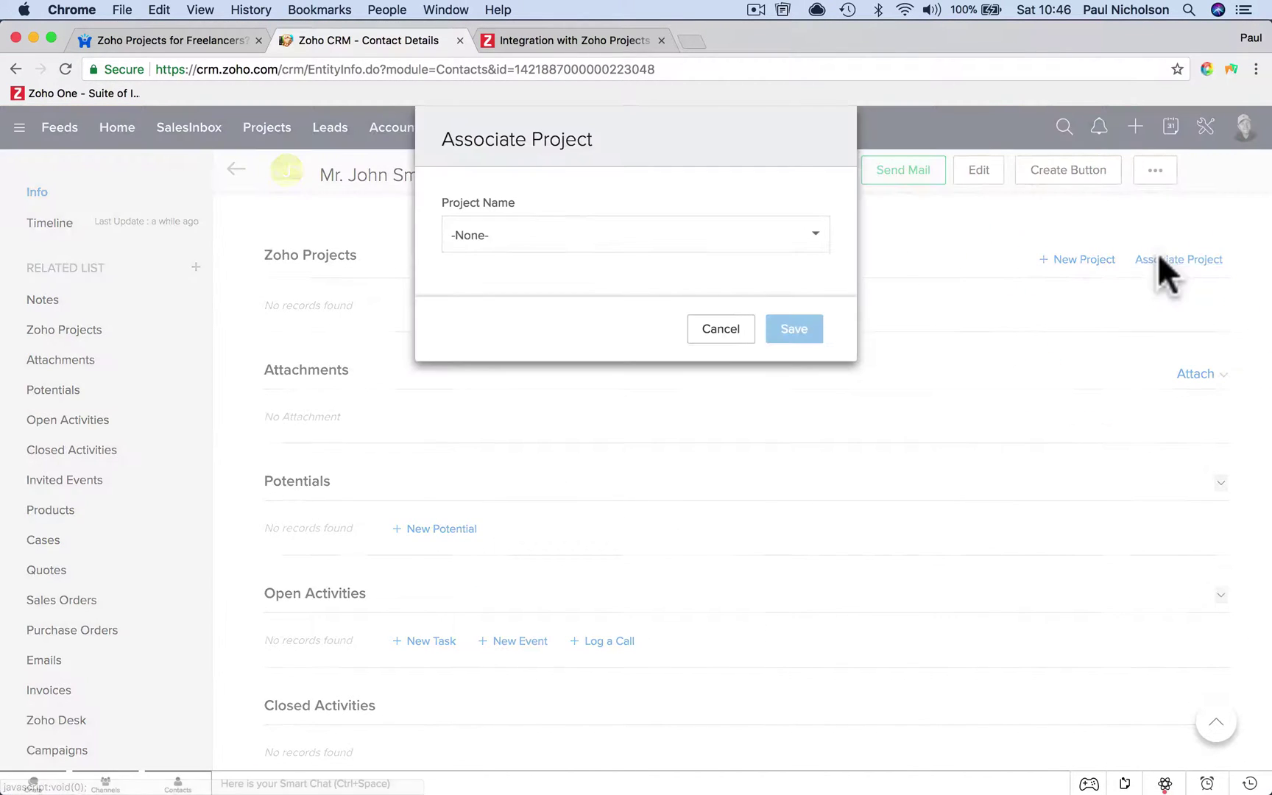
pyautogui.click(751, 235)
pyautogui.click(602, 326)
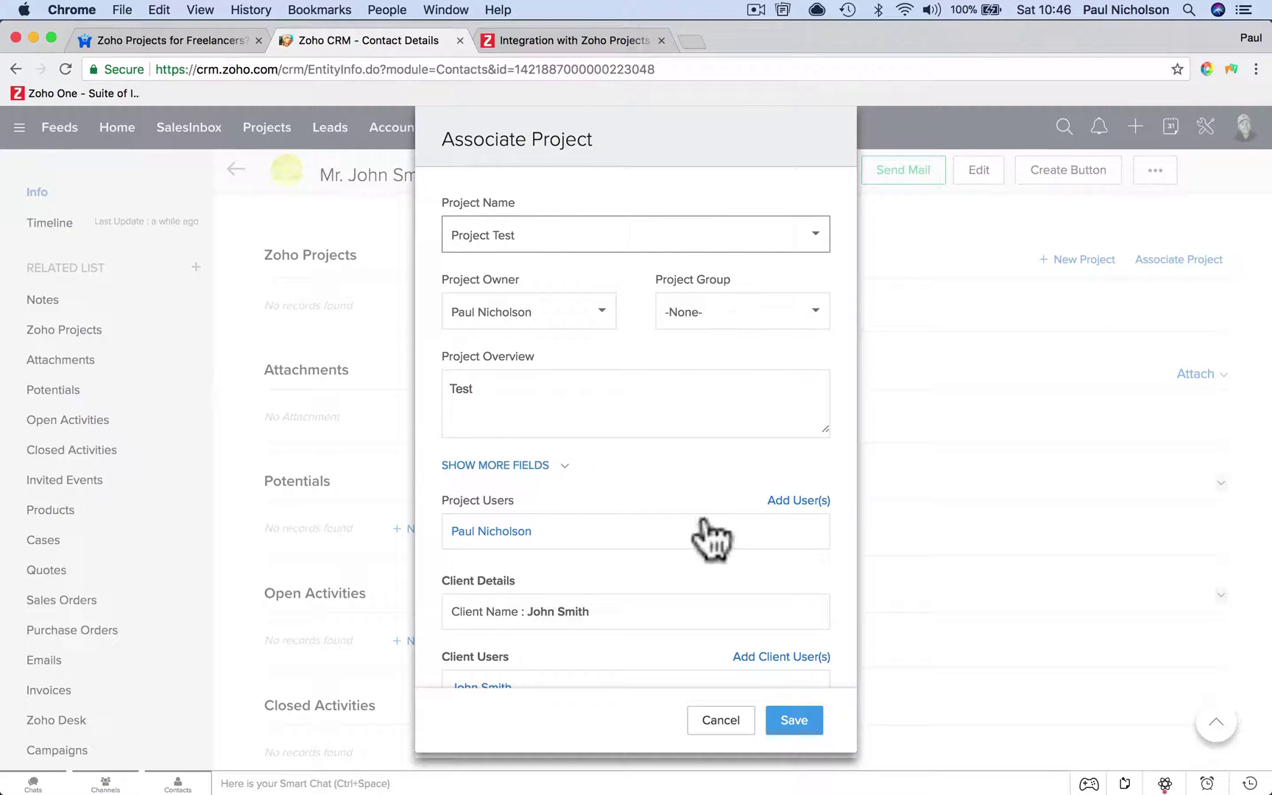
pyautogui.click(796, 718)
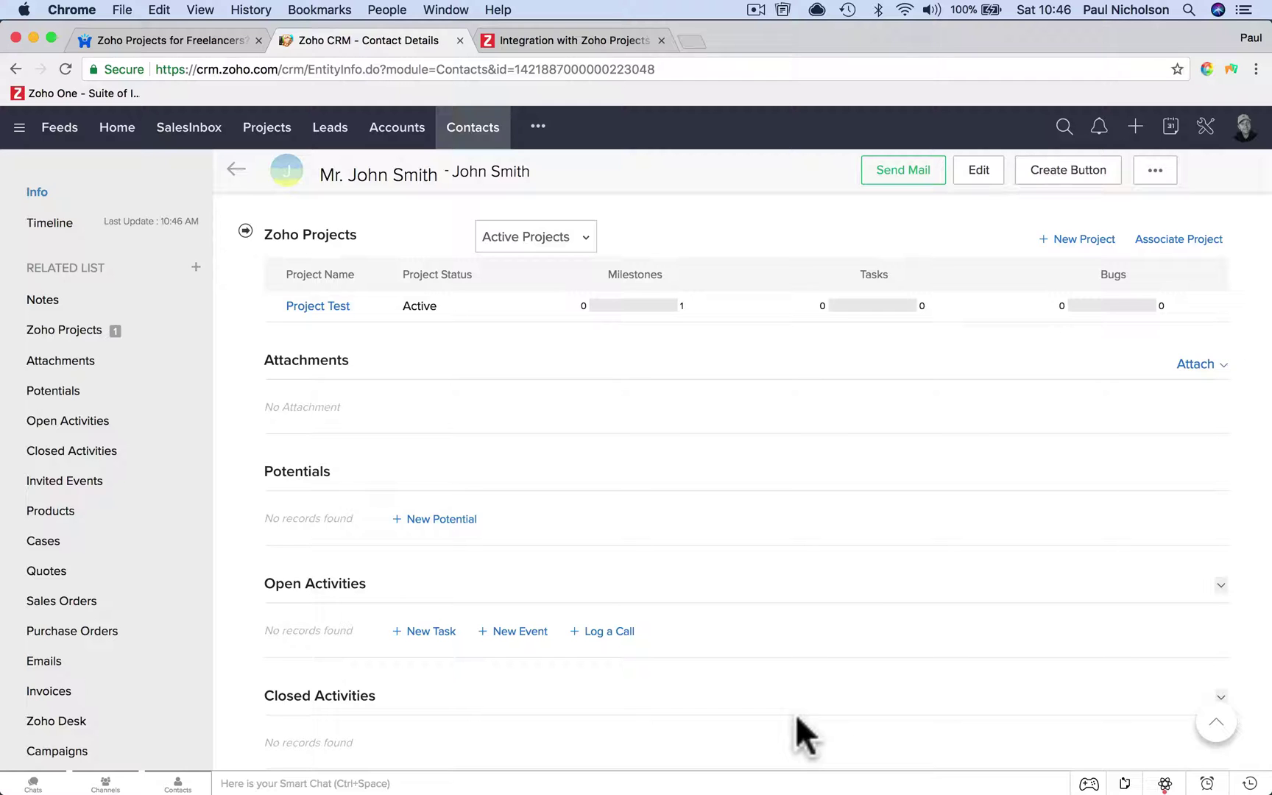
pyautogui.scroll(4, 859, 570)
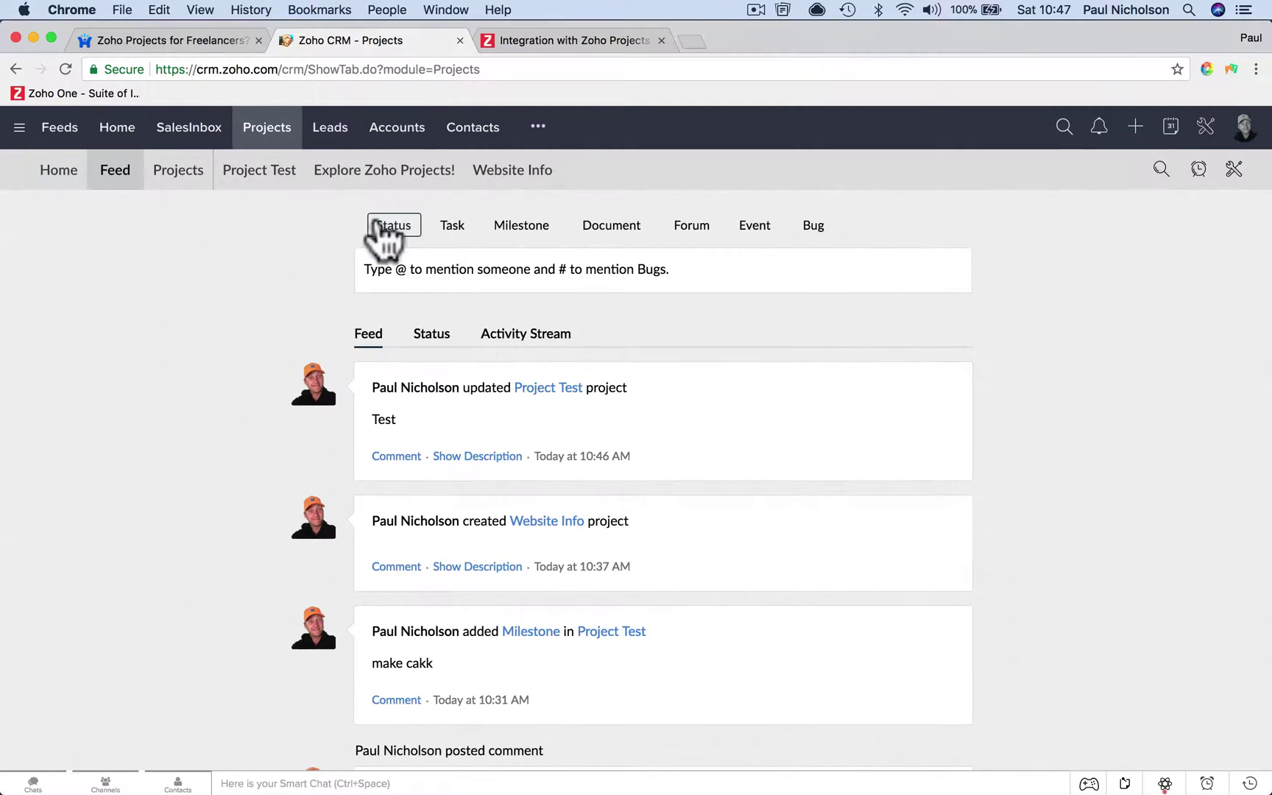
# Go to the Leads list and open a blank Create Lead form at the Title field
pyautogui.click(333, 127)
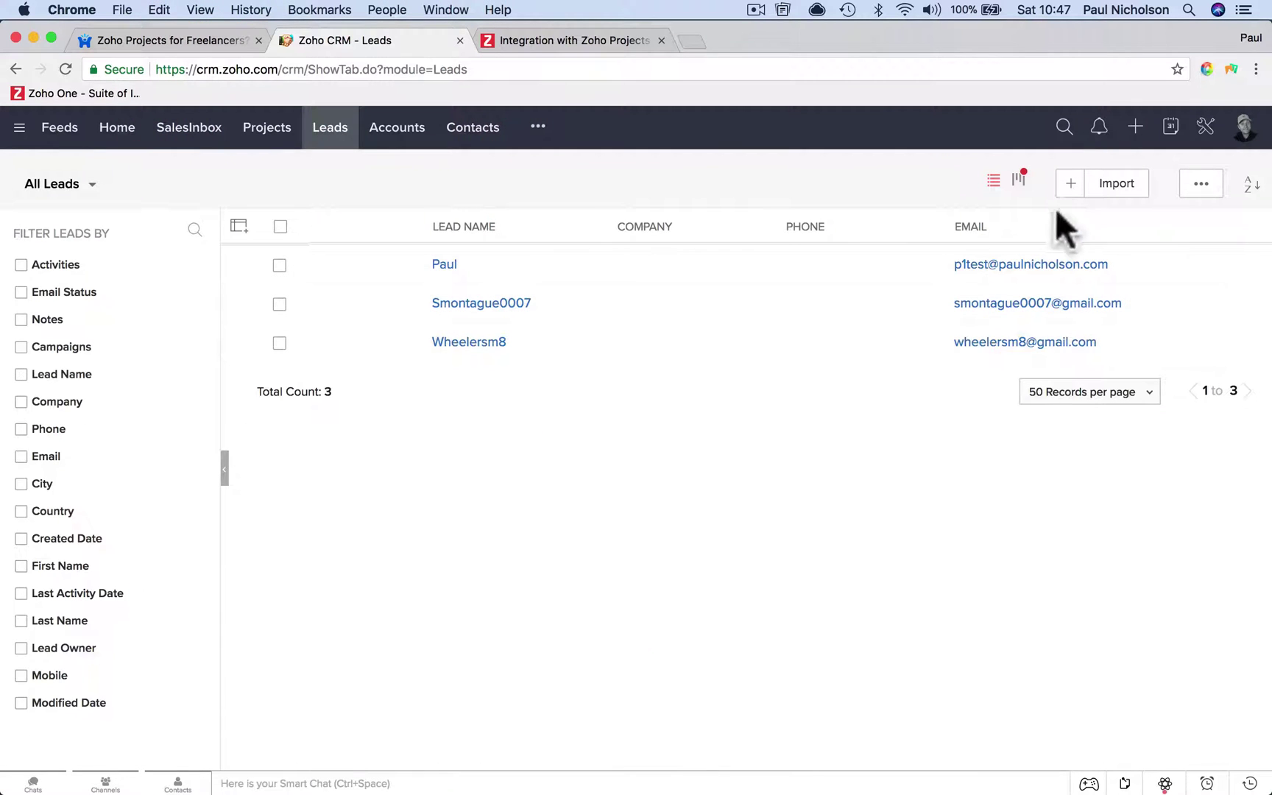
pyautogui.click(1069, 184)
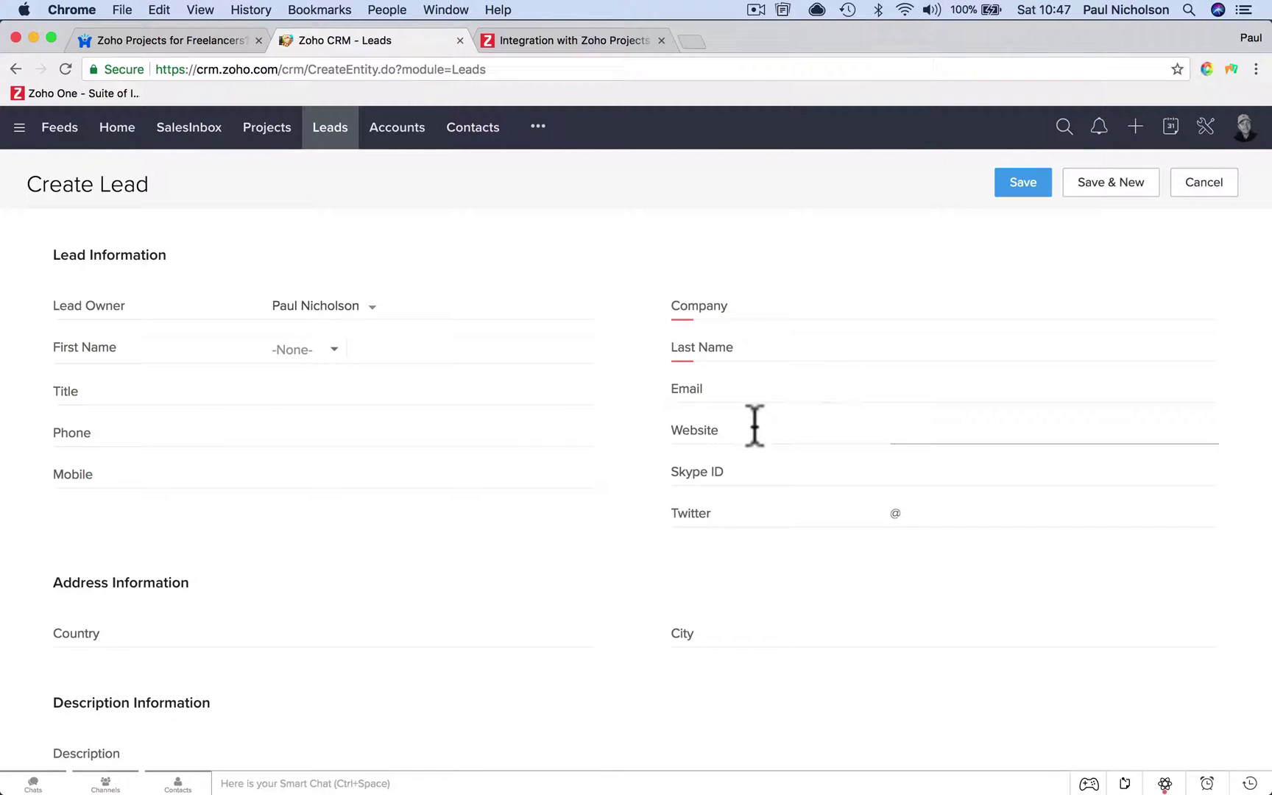
pyautogui.click(472, 385)
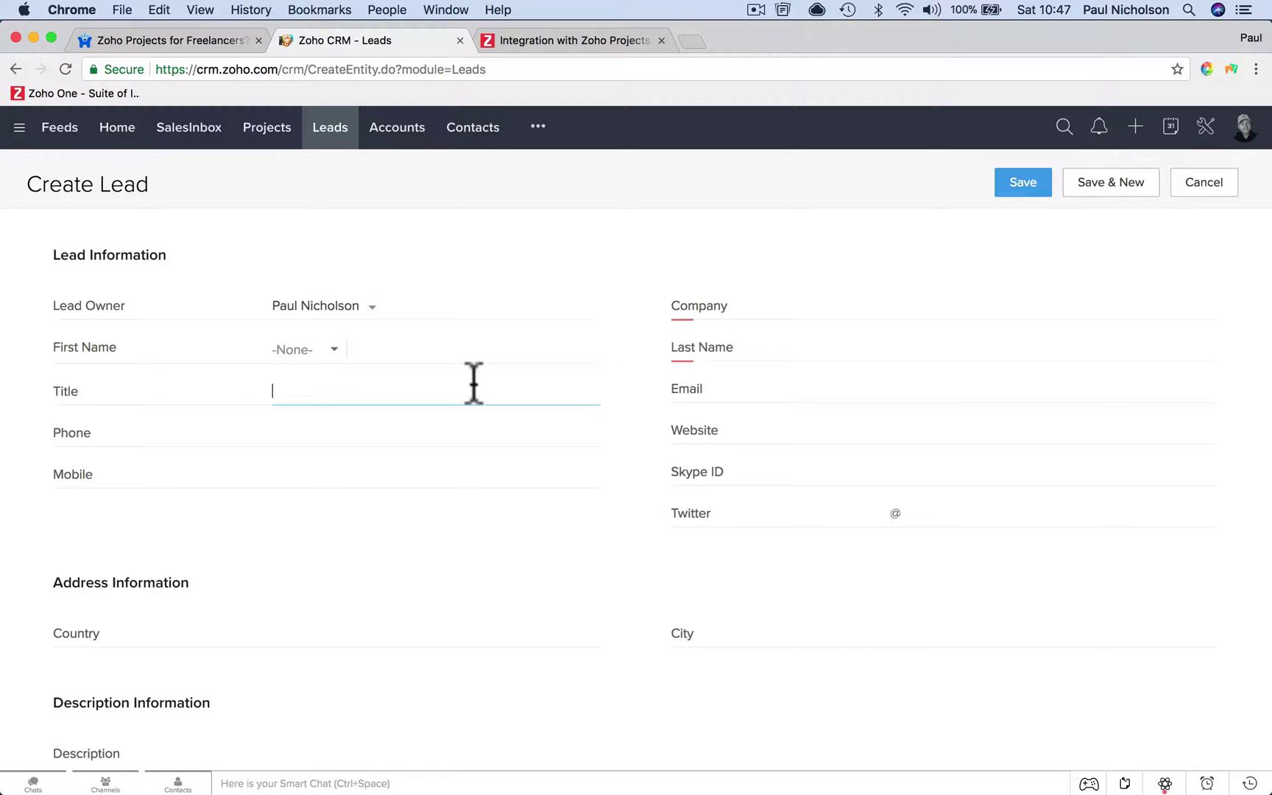
# Review the forum question and Zoho Projects integration help, then return to Create Lead
pyautogui.click(184, 40)
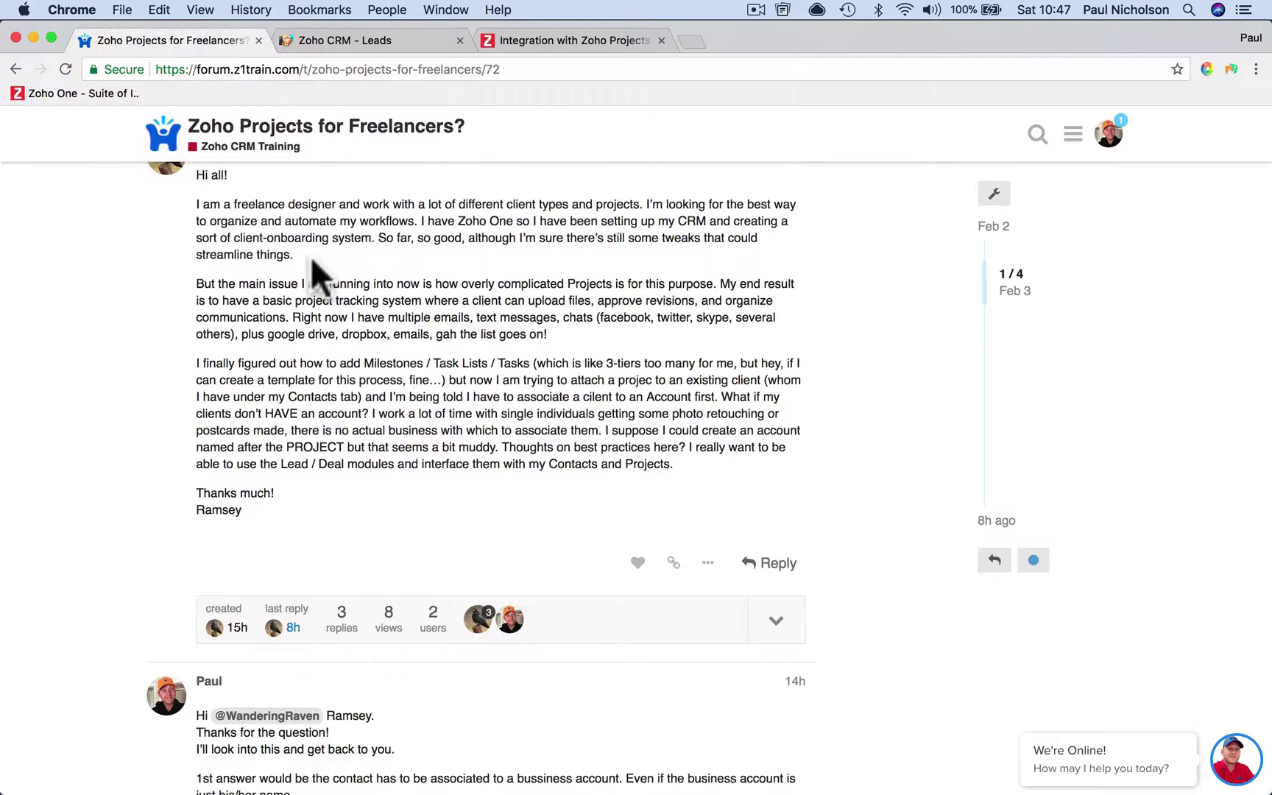
pyautogui.scroll(1, 318, 221)
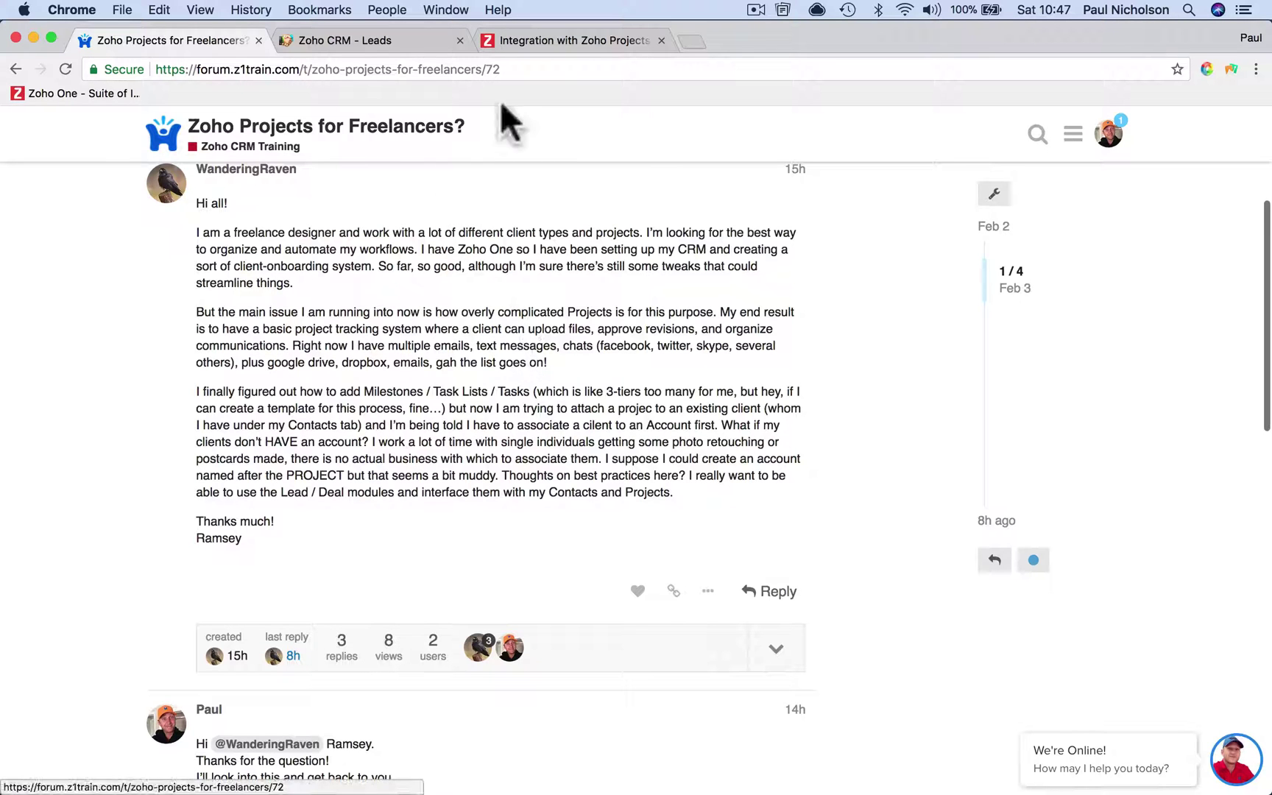
pyautogui.click(520, 40)
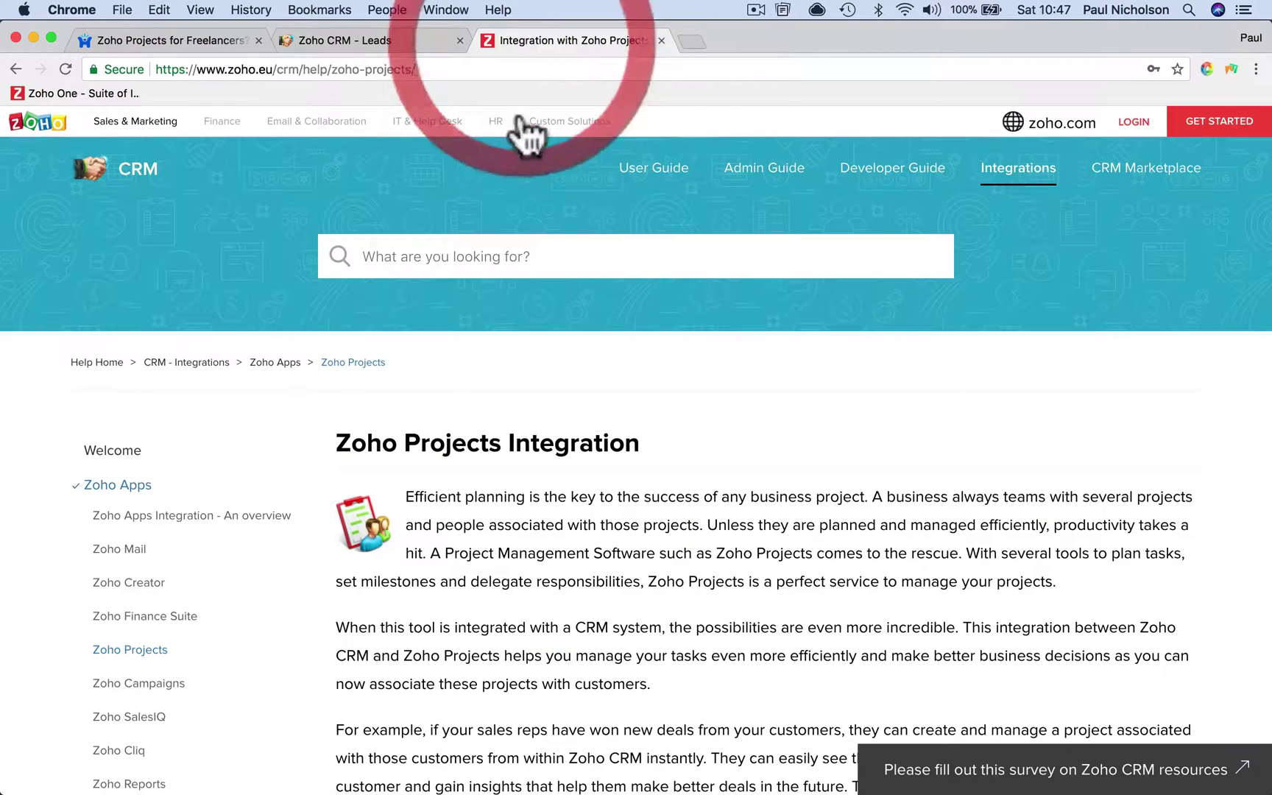
pyautogui.click(403, 38)
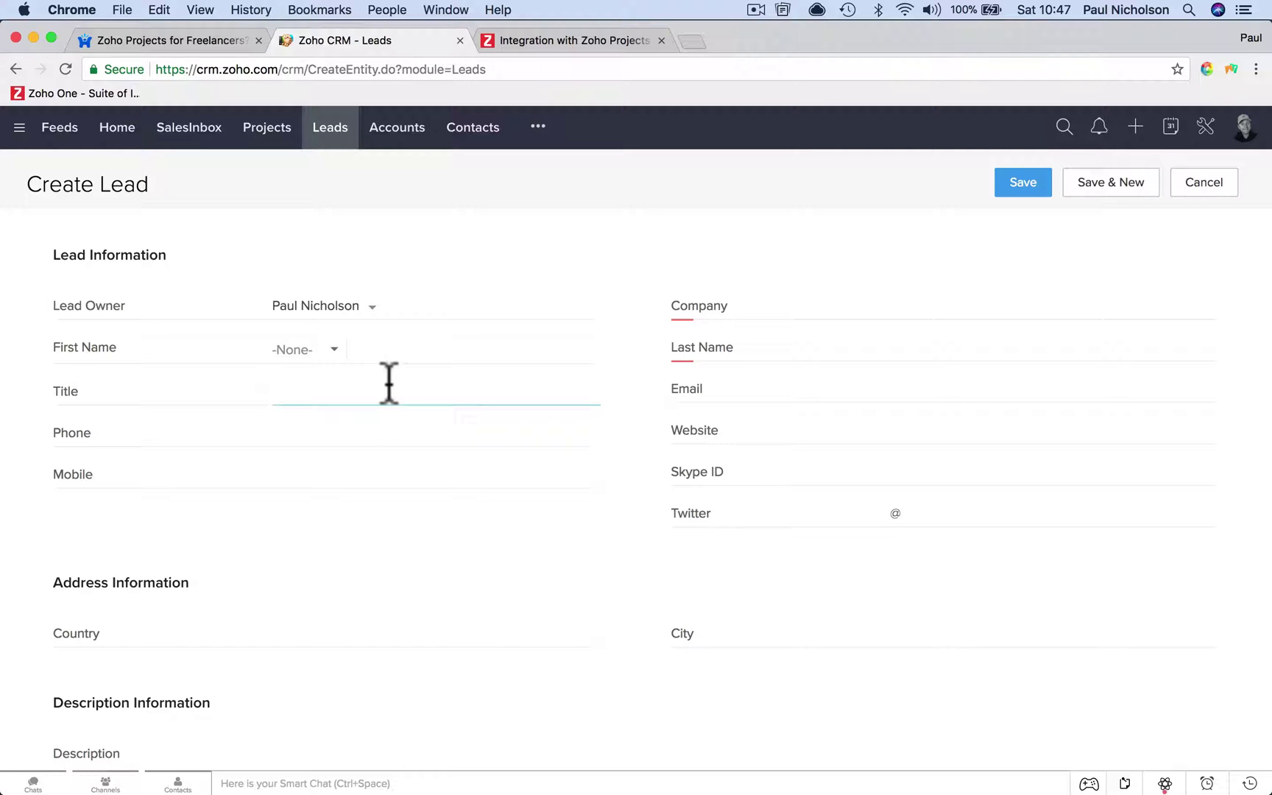
# Set the lead's salutation to Mrs. and enter her first and last name
pyautogui.click(333, 351)
pyautogui.click(335, 442)
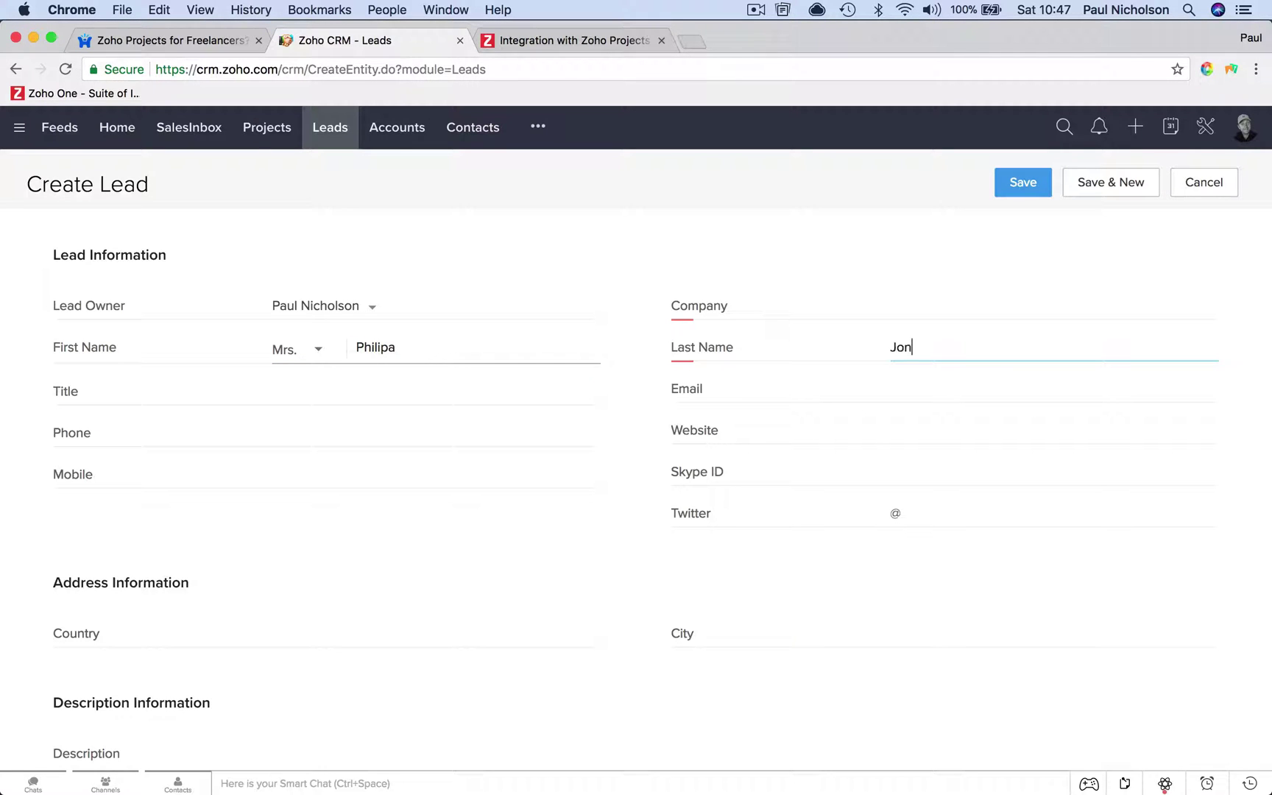
pyautogui.click(899, 303)
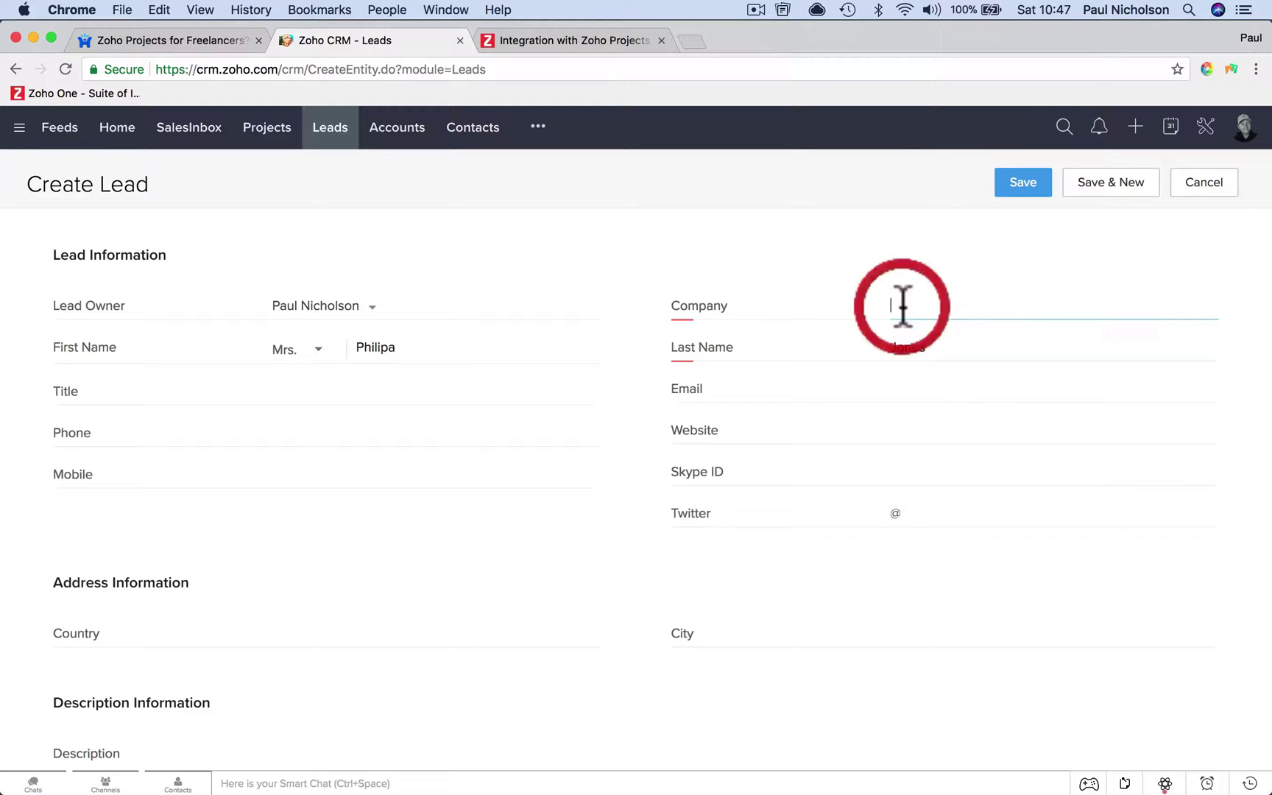
# Write a description saying she wants a new logo, then attempt to save the lead
pyautogui.scroll(-1, 849, 445)
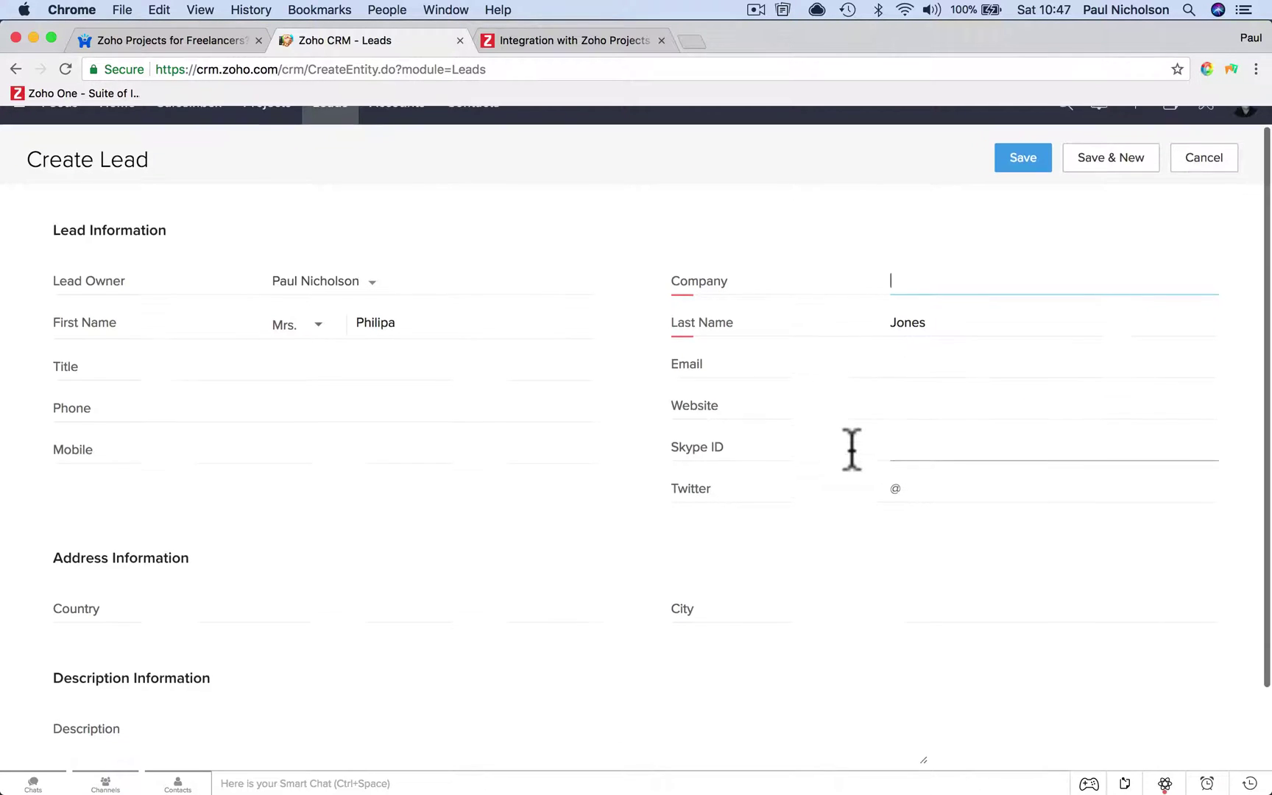
pyautogui.scroll(-4, 881, 398)
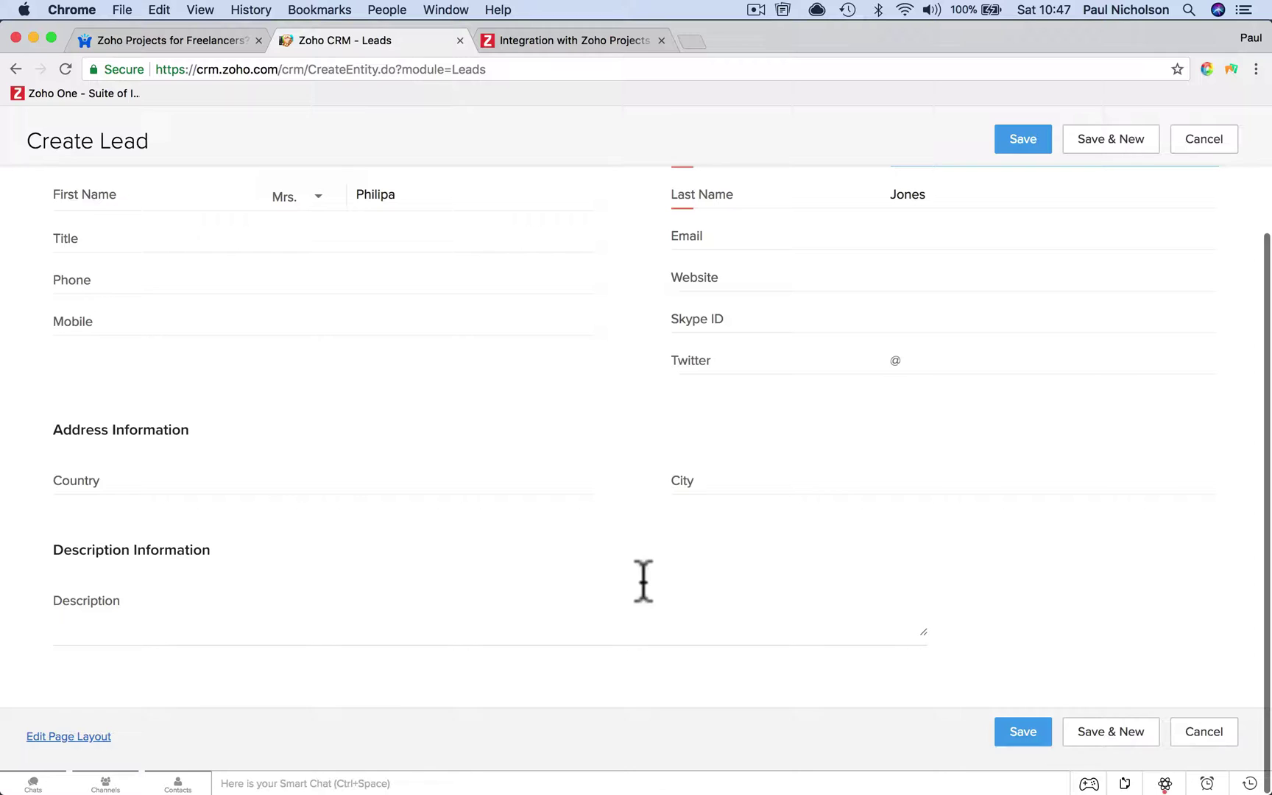
pyautogui.click(576, 600)
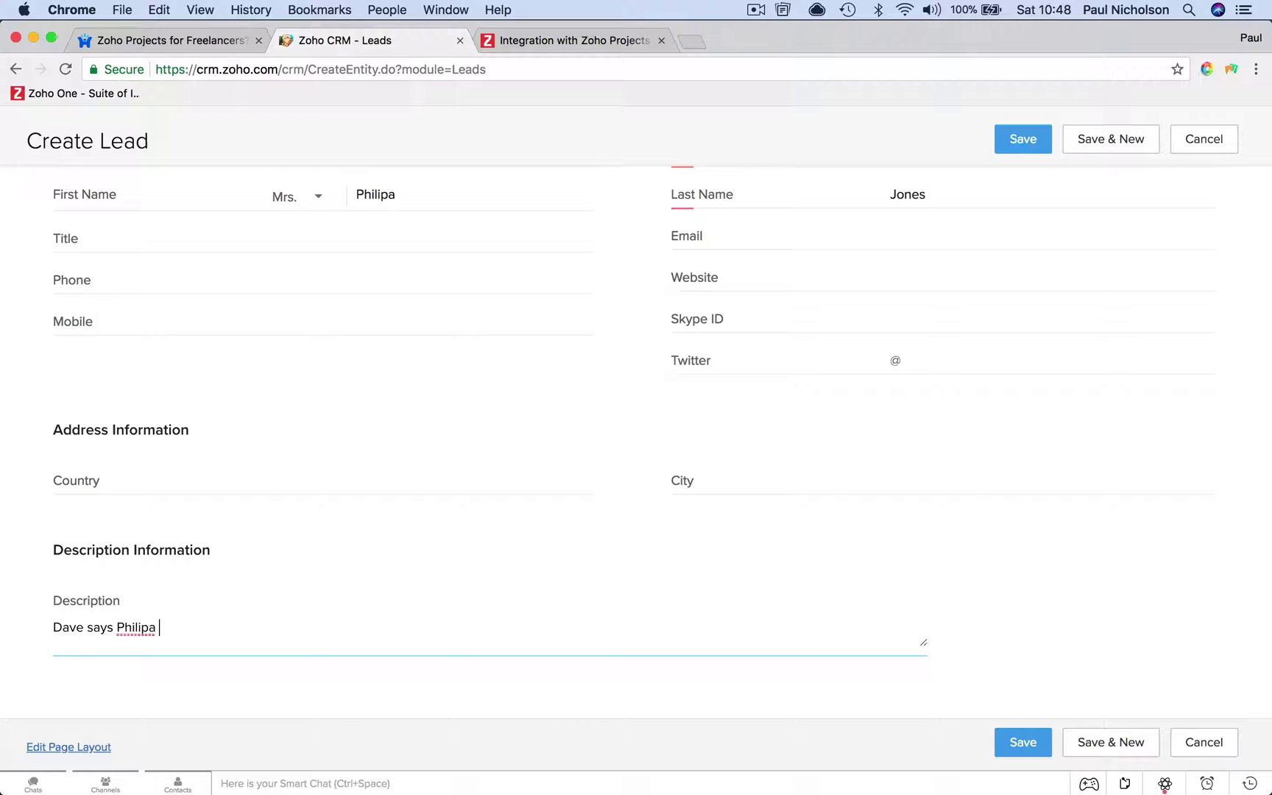
pyautogui.rightClick(140, 626)
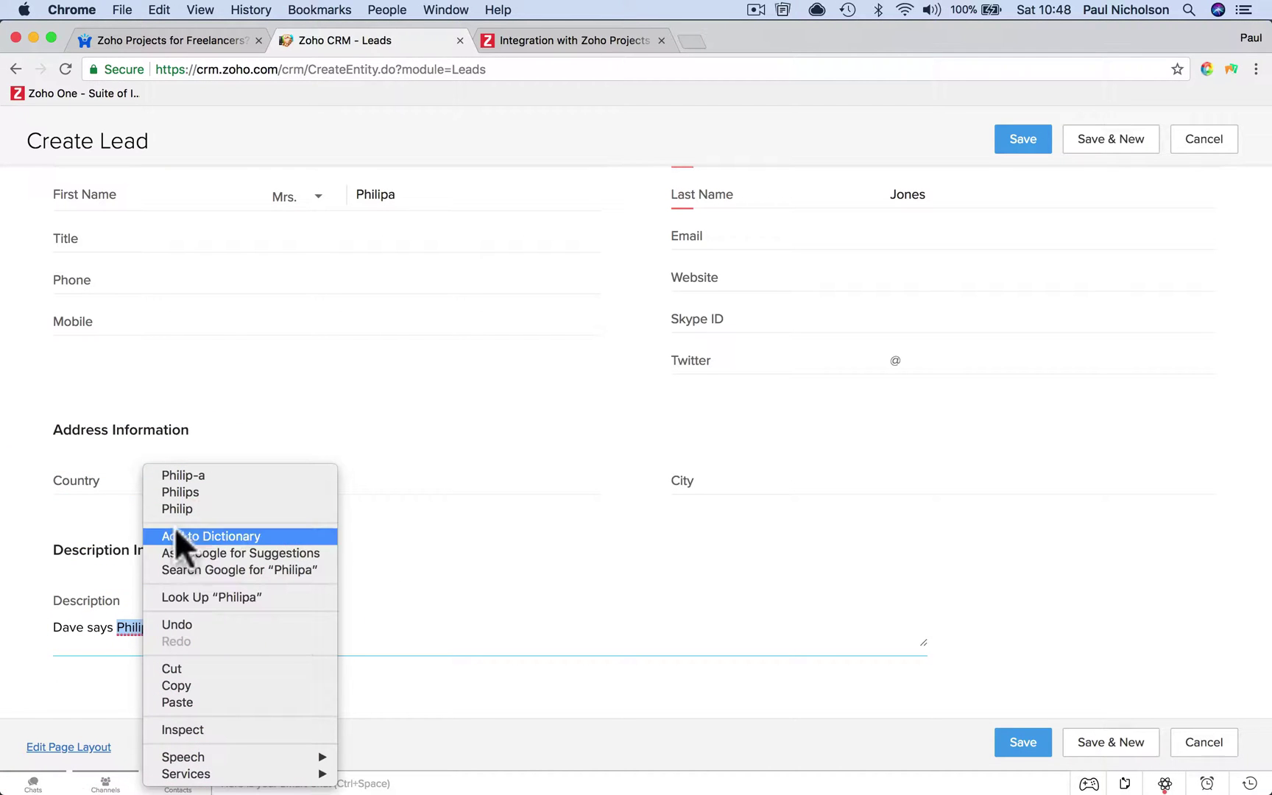
pyautogui.click(361, 615)
pyautogui.click(219, 628)
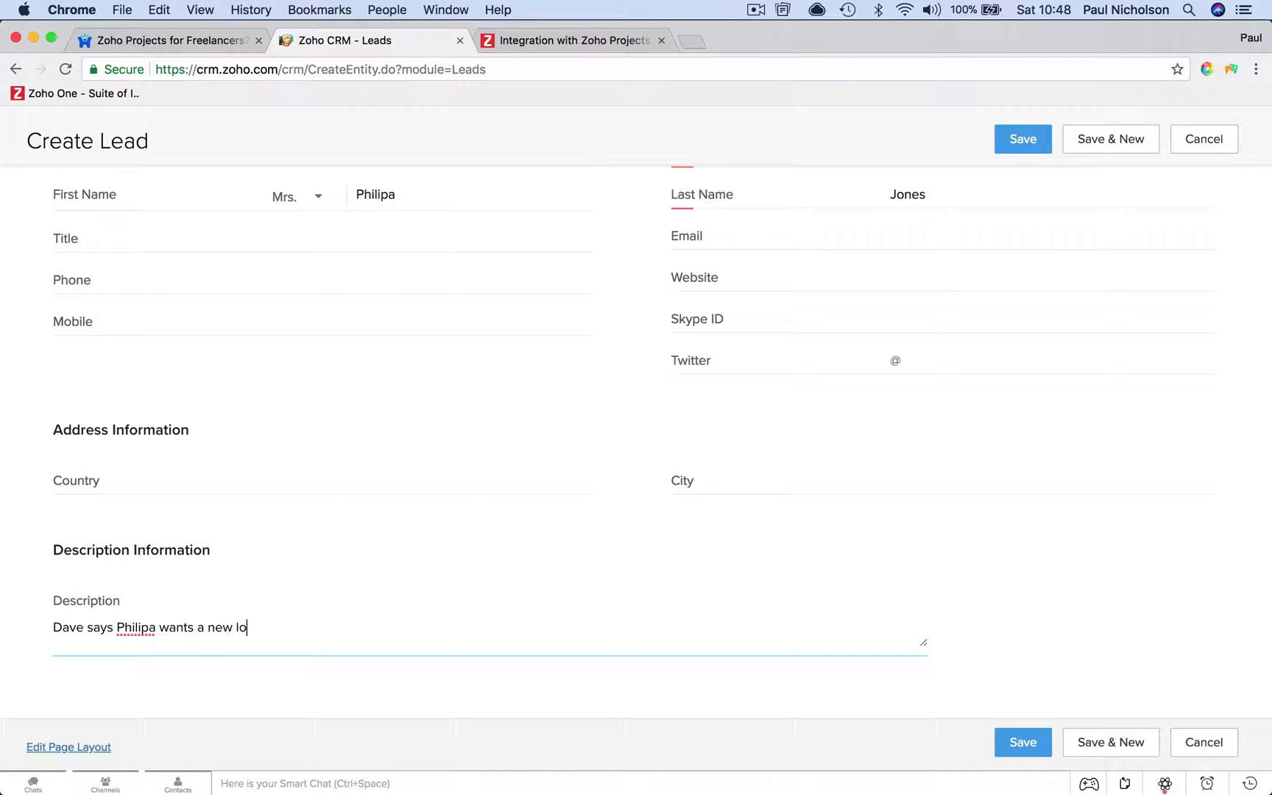
pyautogui.scroll(5, 496, 585)
pyautogui.scroll(-5, 662, 648)
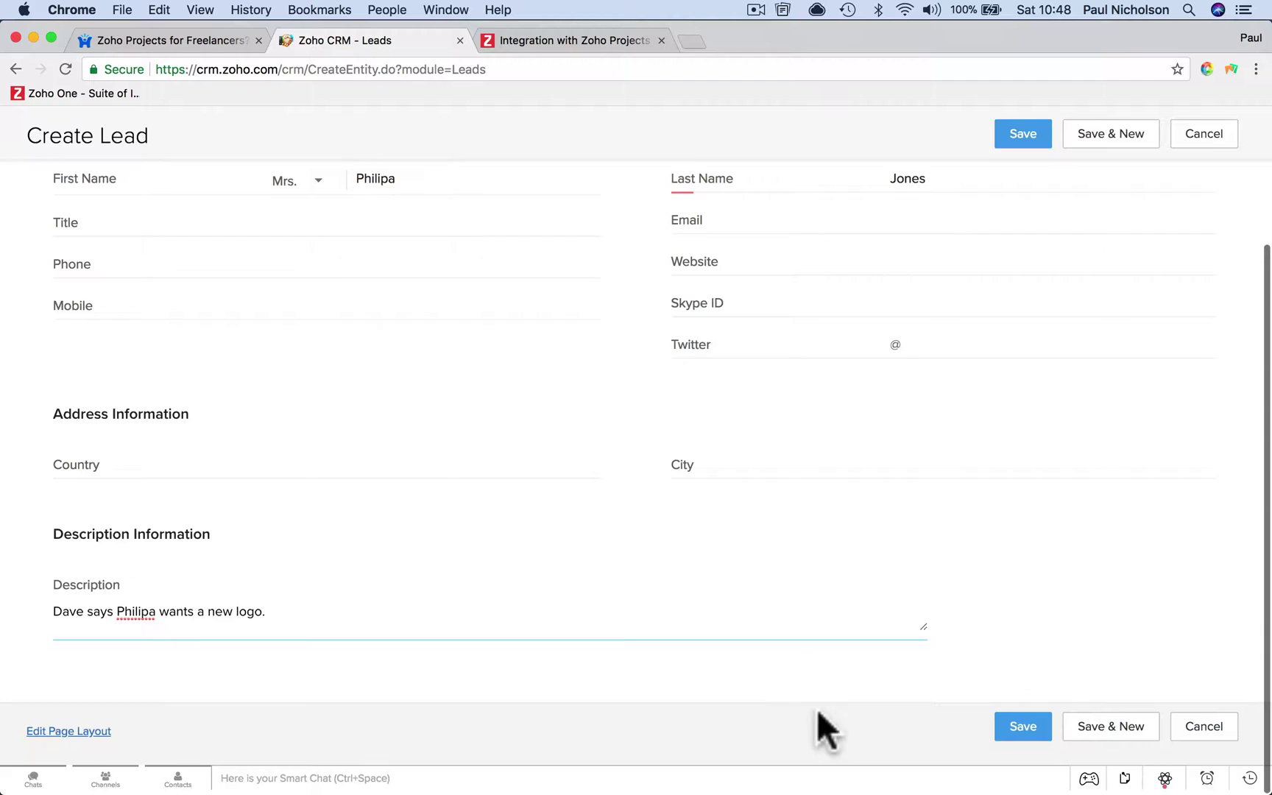
pyautogui.click(1025, 734)
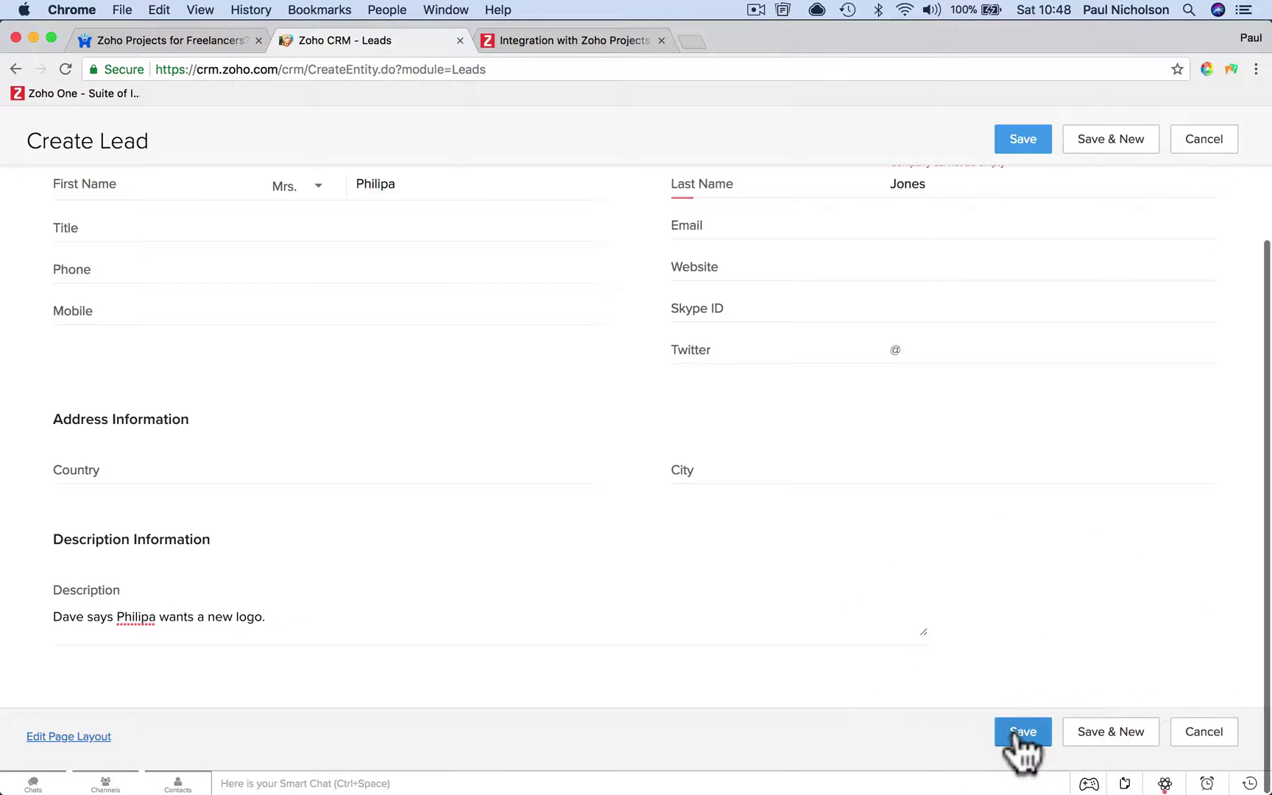
# Enter the company Pets Suppliers R US and save the lead
pyautogui.click(1017, 732)
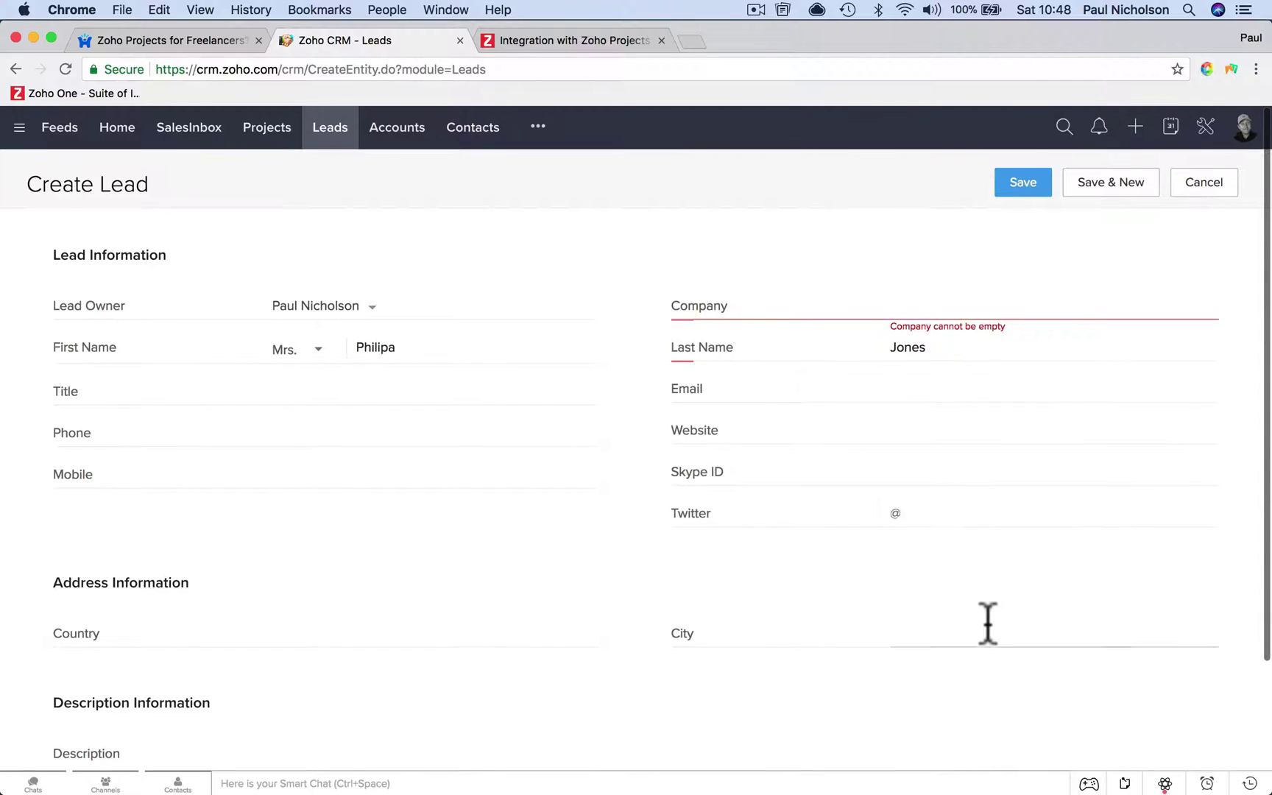
pyautogui.click(907, 305)
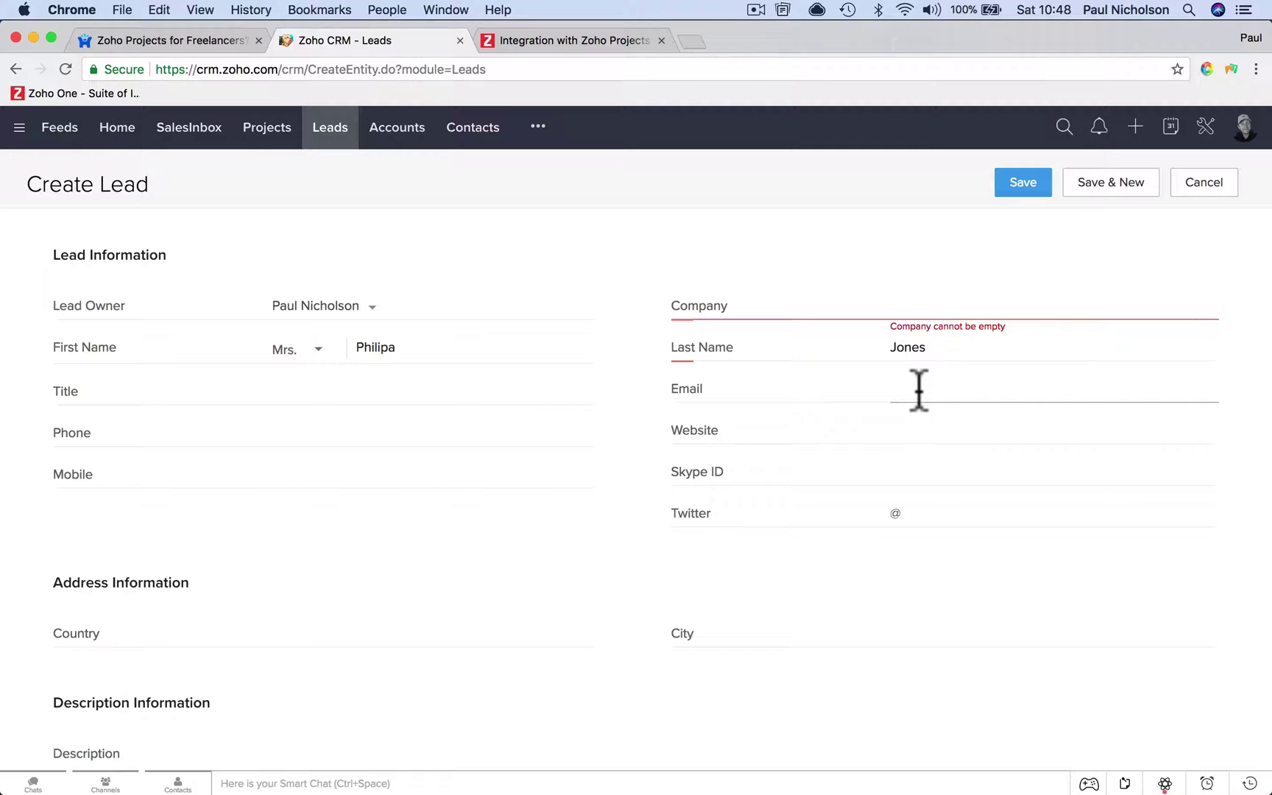
pyautogui.write('Pets Suppliers R US')
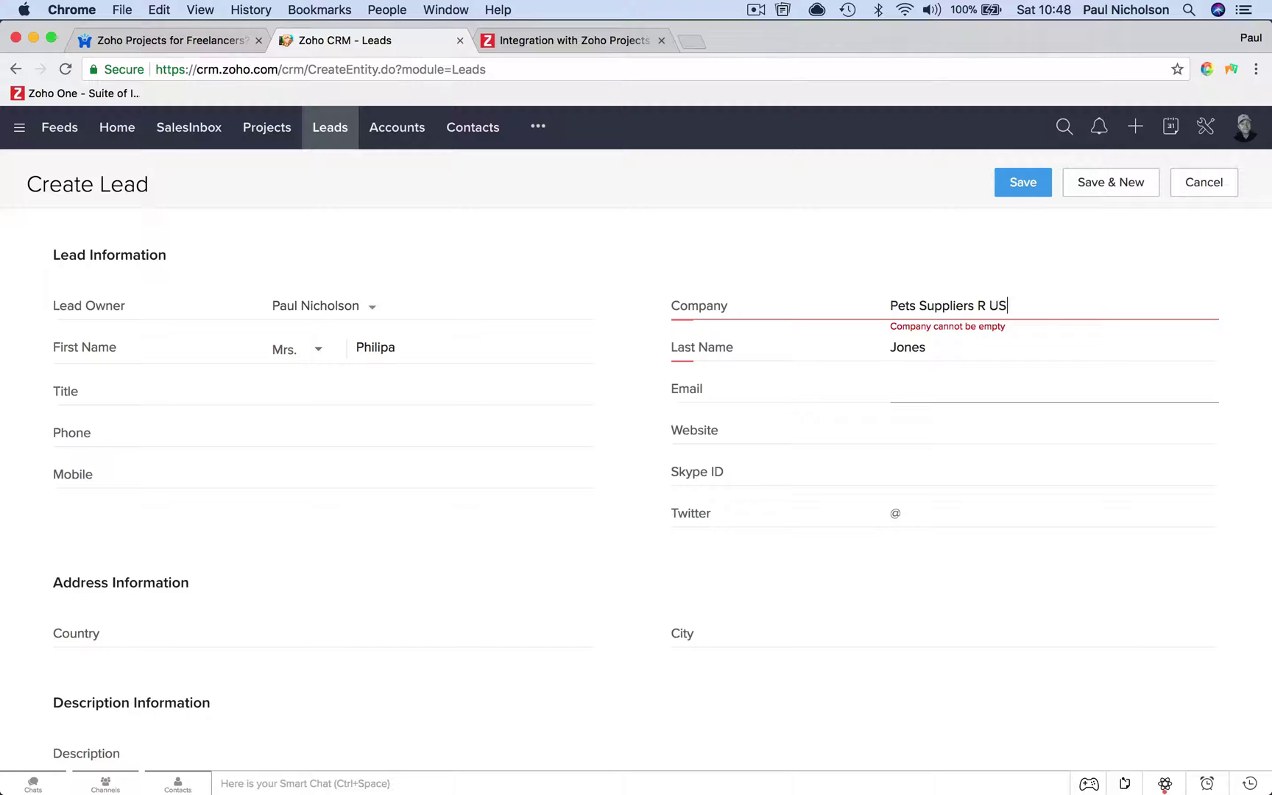
pyautogui.click(1019, 184)
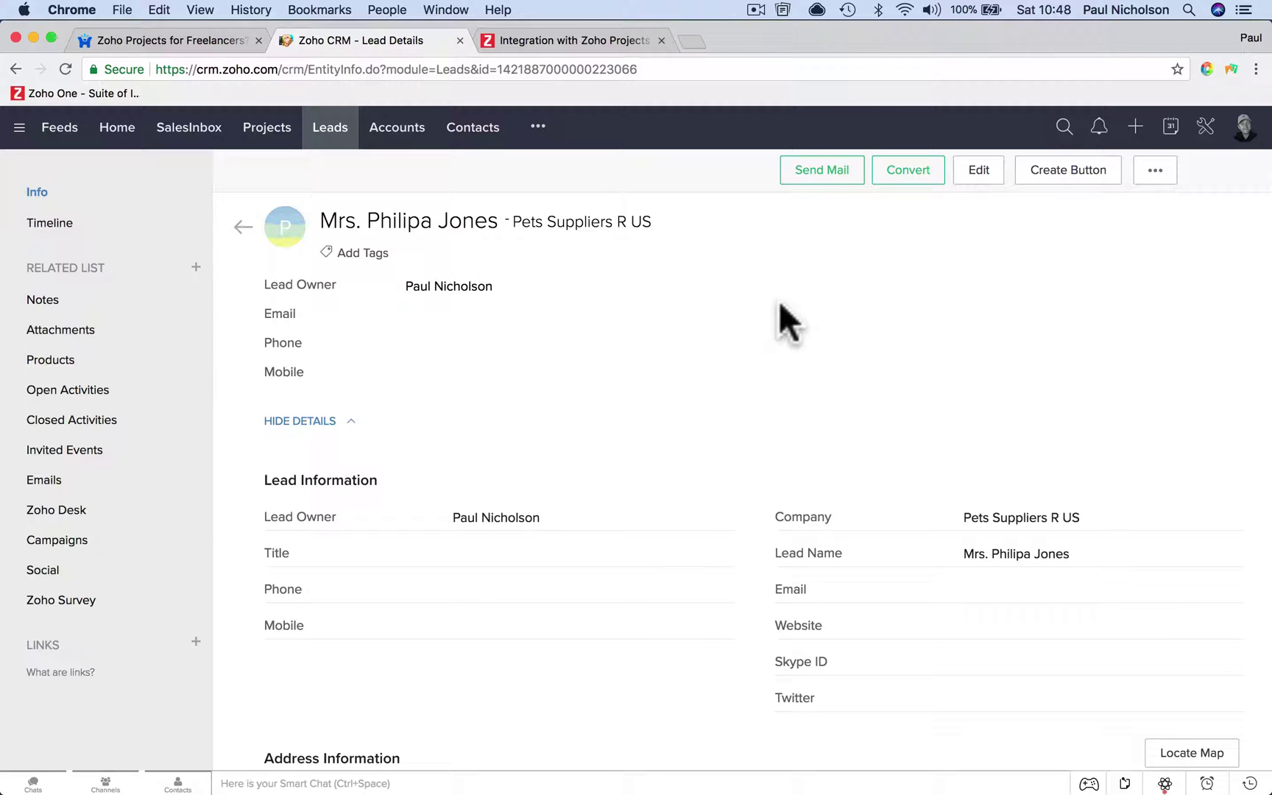
# Open the Pets Suppliers R US lead from the Leads list and start converting it
pyautogui.click(335, 130)
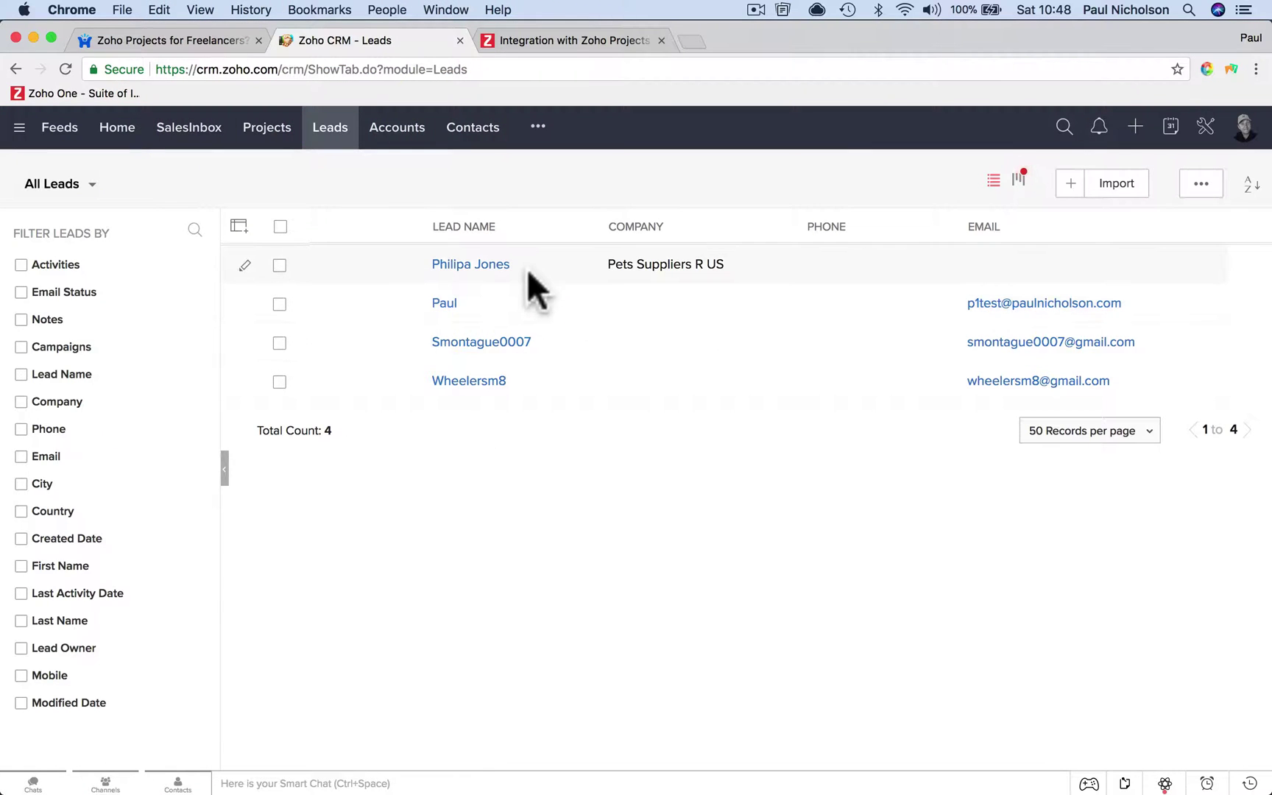
pyautogui.click(507, 265)
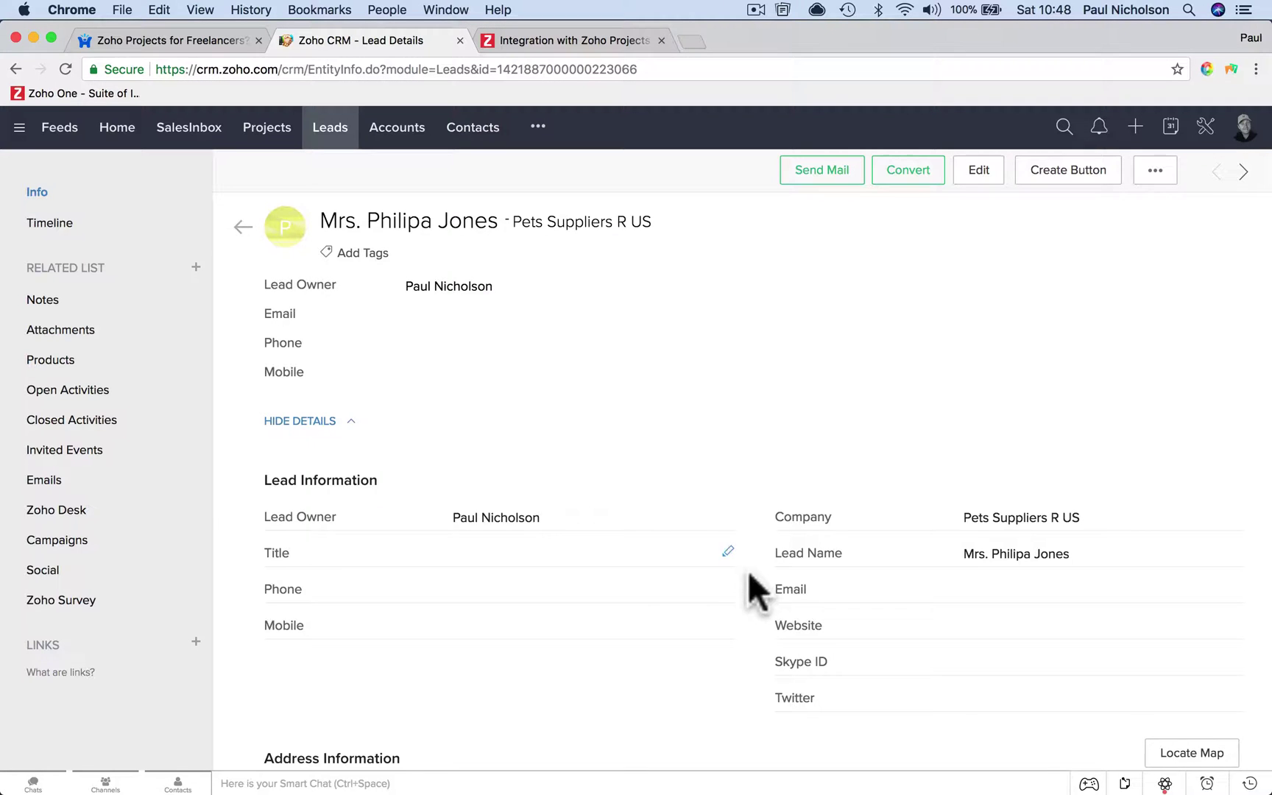
pyautogui.scroll(-2, 752, 586)
pyautogui.scroll(2, 752, 585)
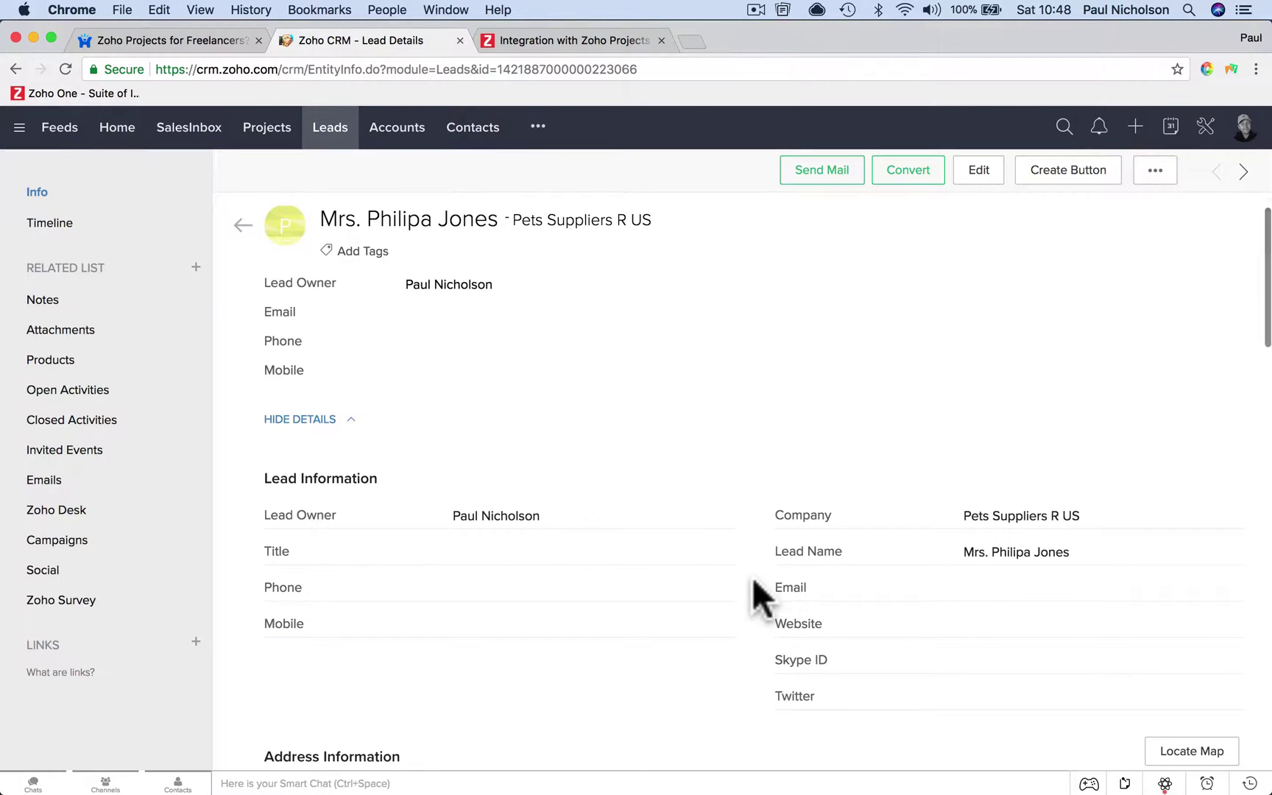
pyautogui.click(917, 171)
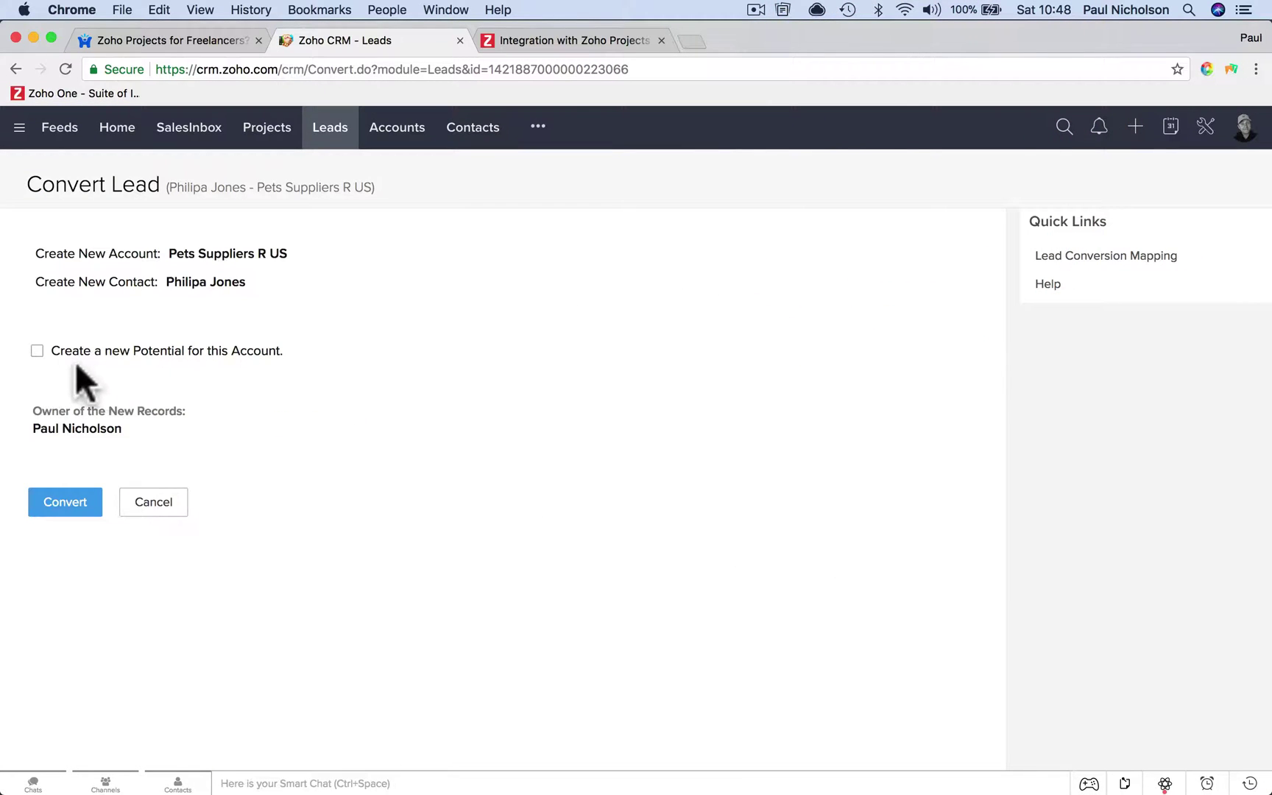
# Add a new potential worth 1000 closing 28 February 2018, trimming the trailing dash from its name
pyautogui.click(38, 351)
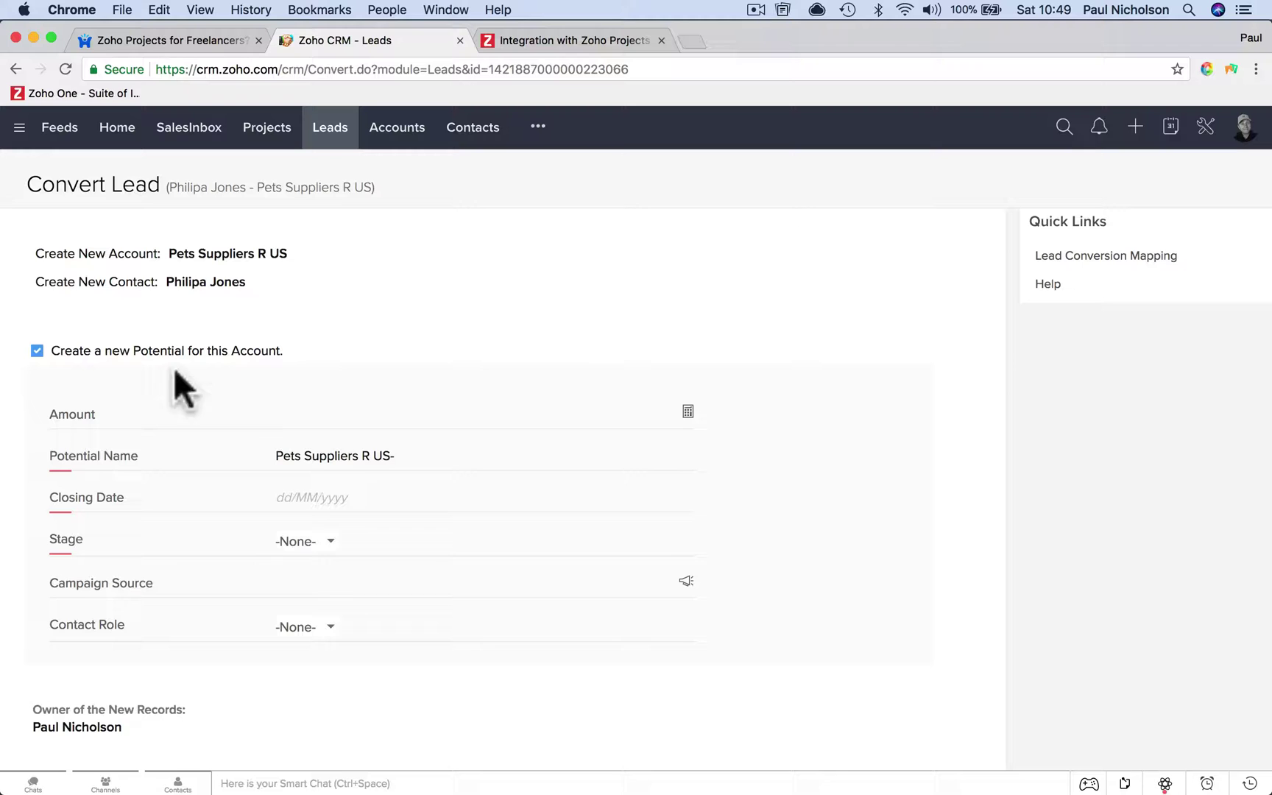
pyautogui.moveTo(140, 350); pyautogui.dragTo(192, 350)
pyautogui.click(278, 442)
pyautogui.scroll(-2, 335, 412)
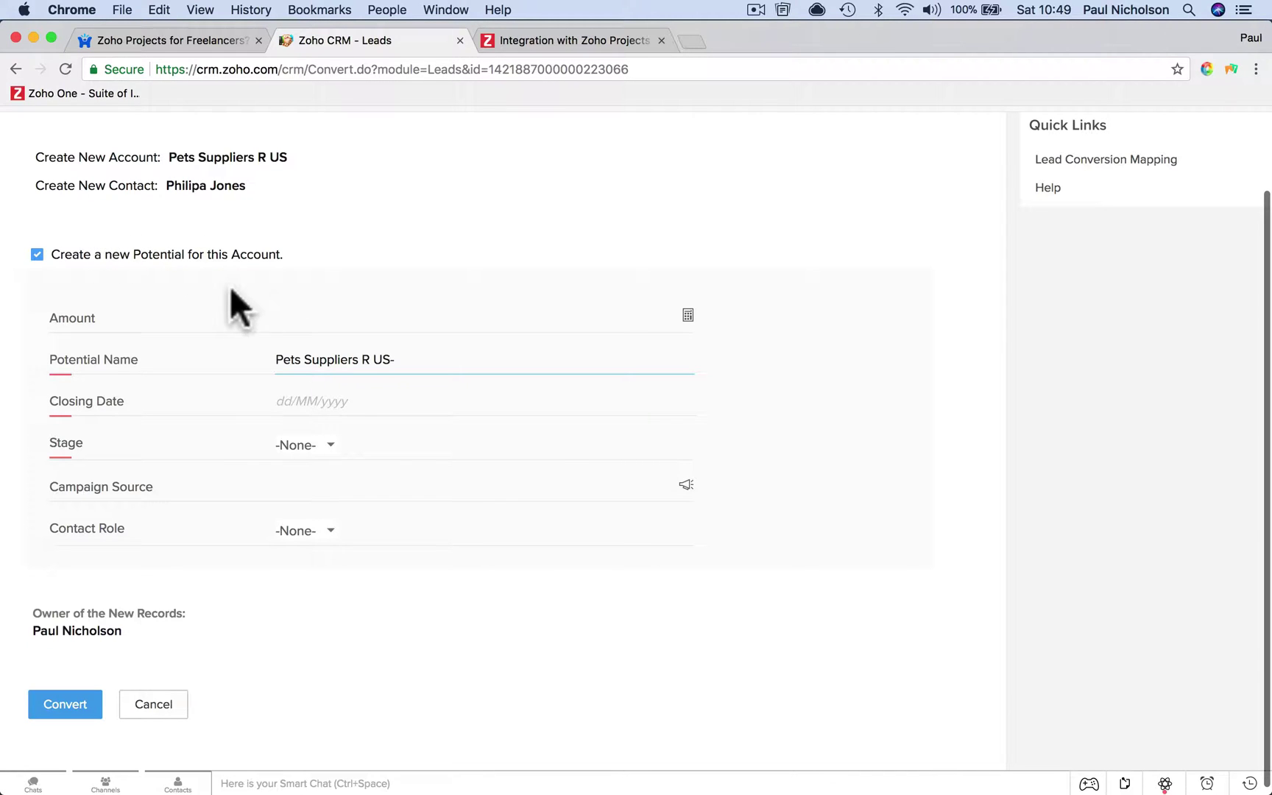
pyautogui.click(292, 325)
pyautogui.write('1000')
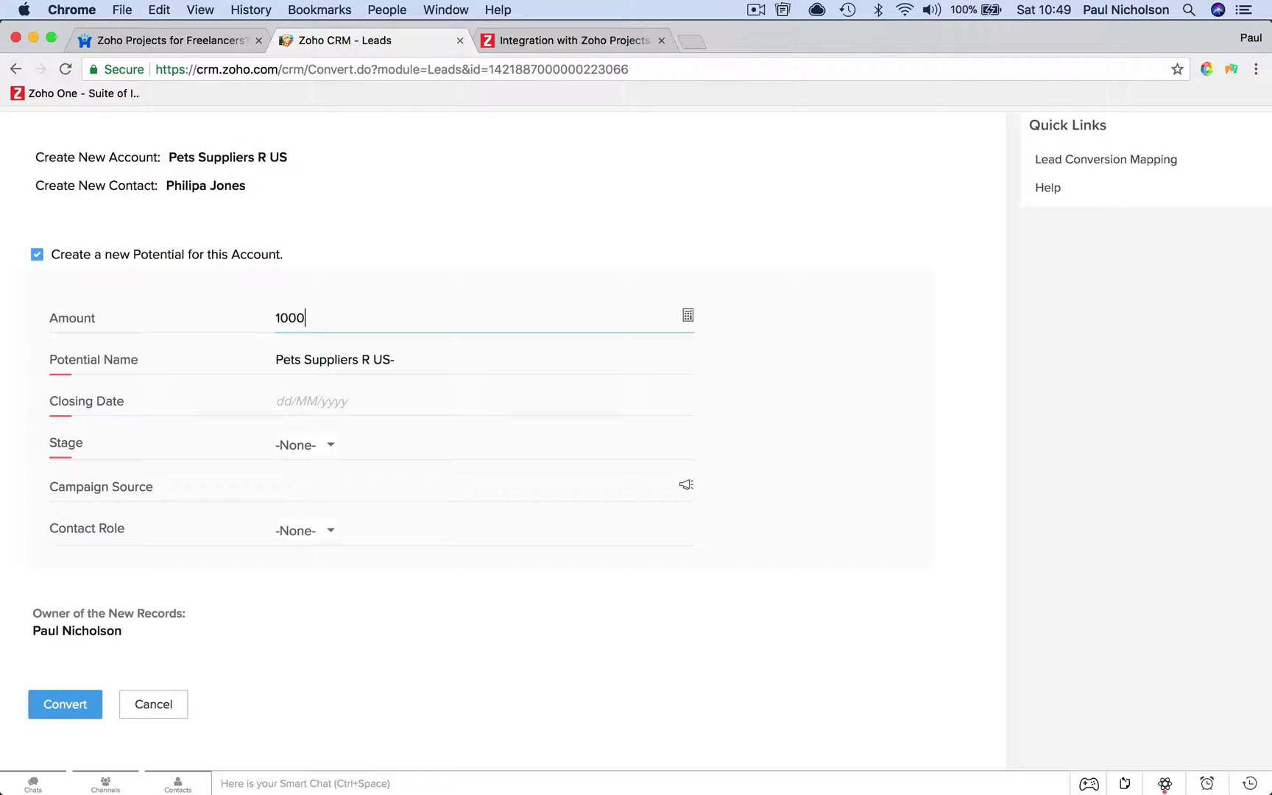
pyautogui.press('Tab')
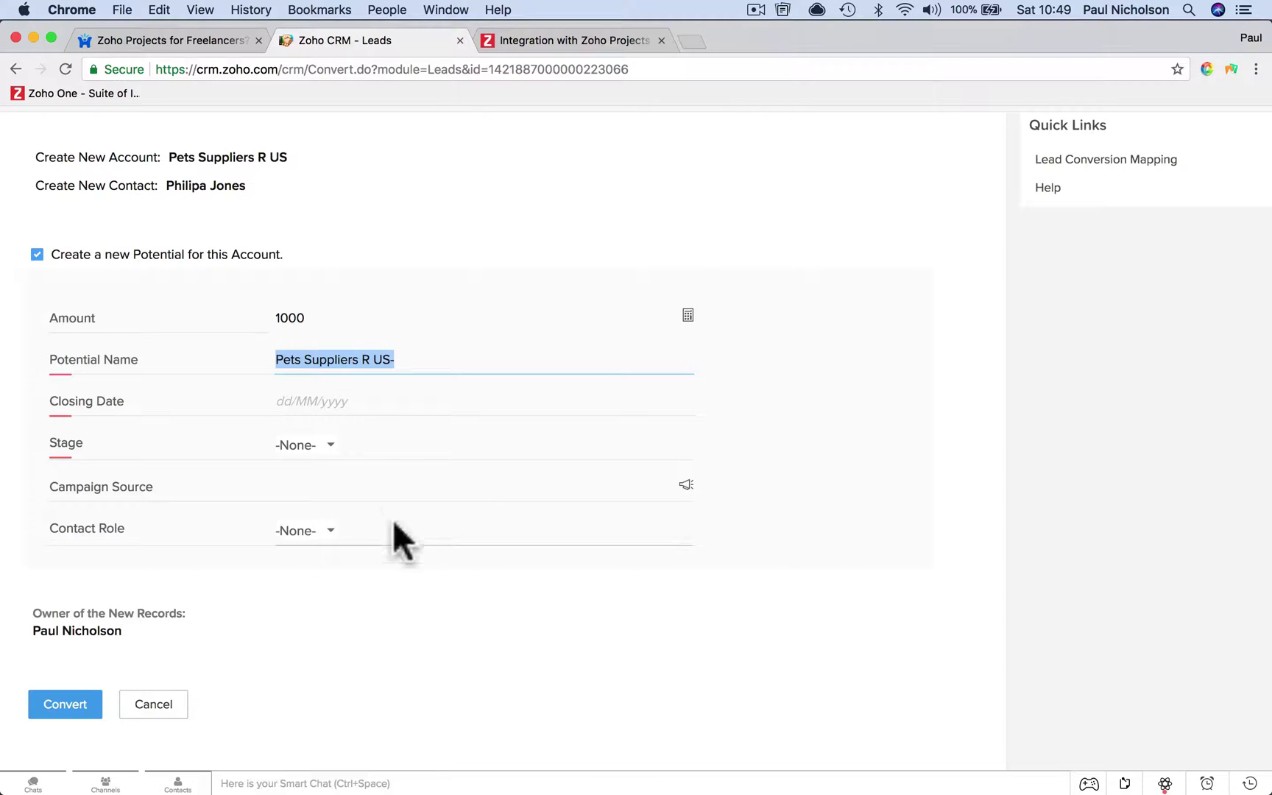
pyautogui.click(359, 401)
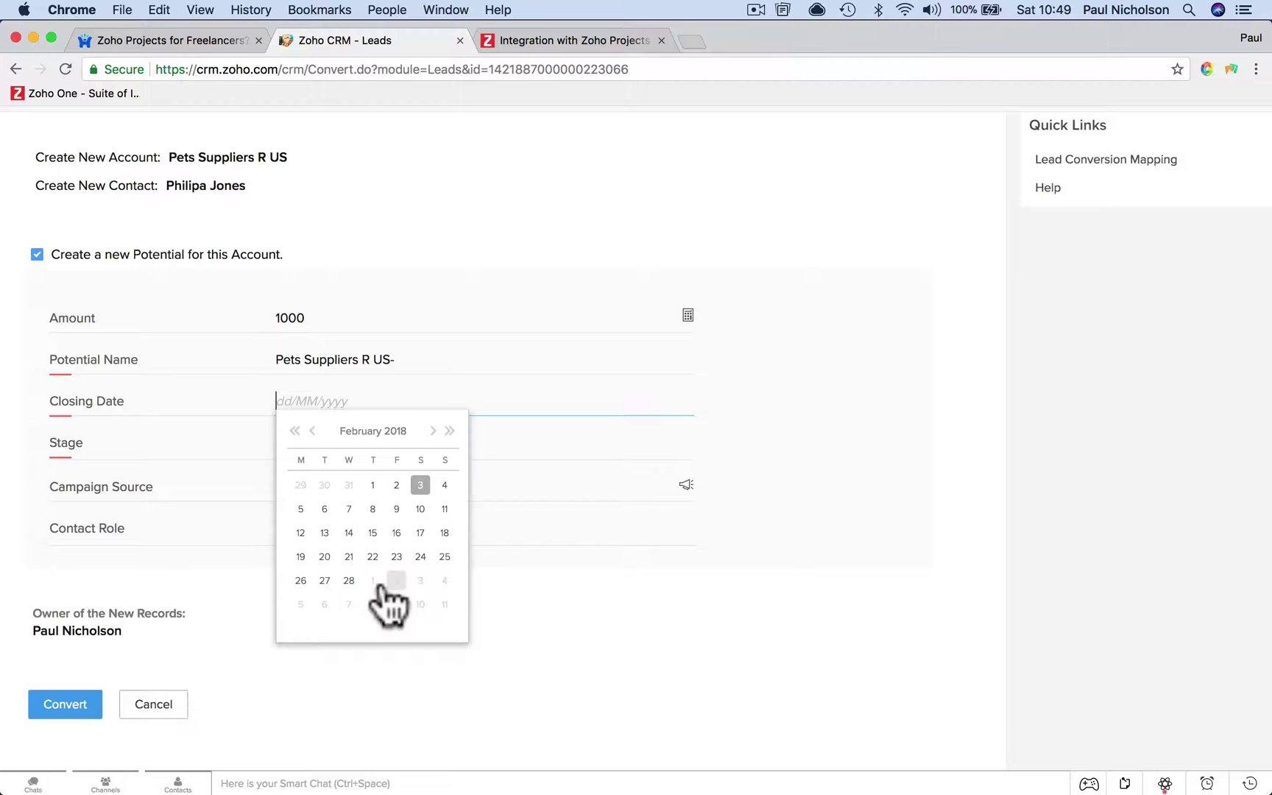
pyautogui.click(349, 580)
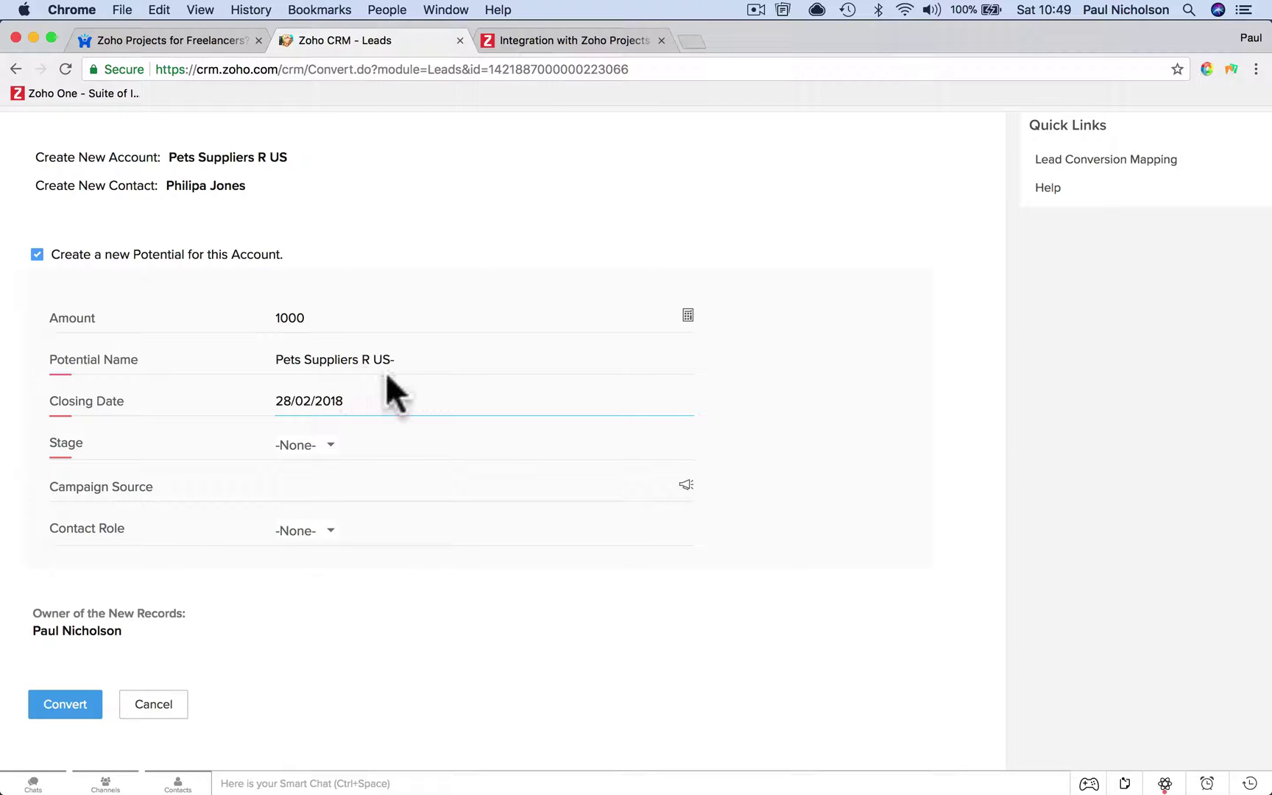
pyautogui.click(407, 356)
pyautogui.press('BackSpace')
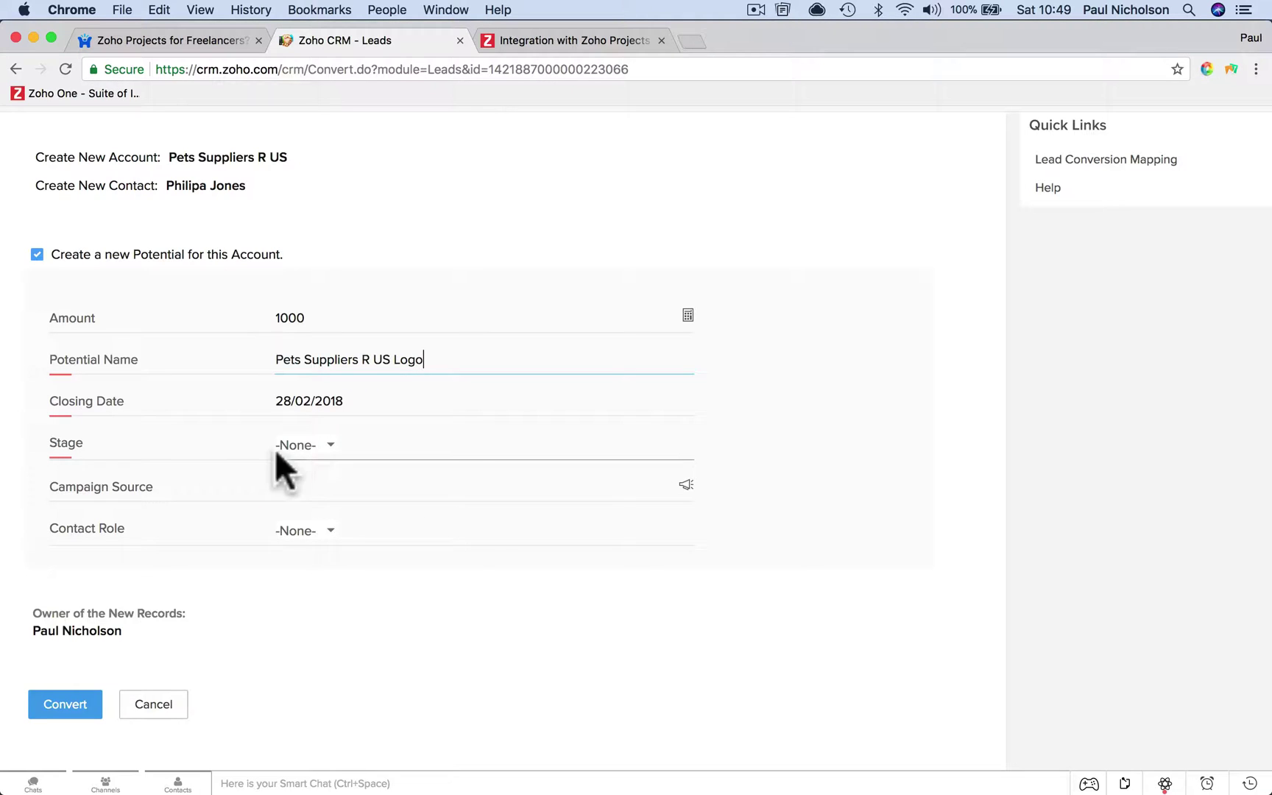
# Set the stage to Research and the contact role to Decision Maker, leaving campaign empty, then convert
pyautogui.click(329, 445)
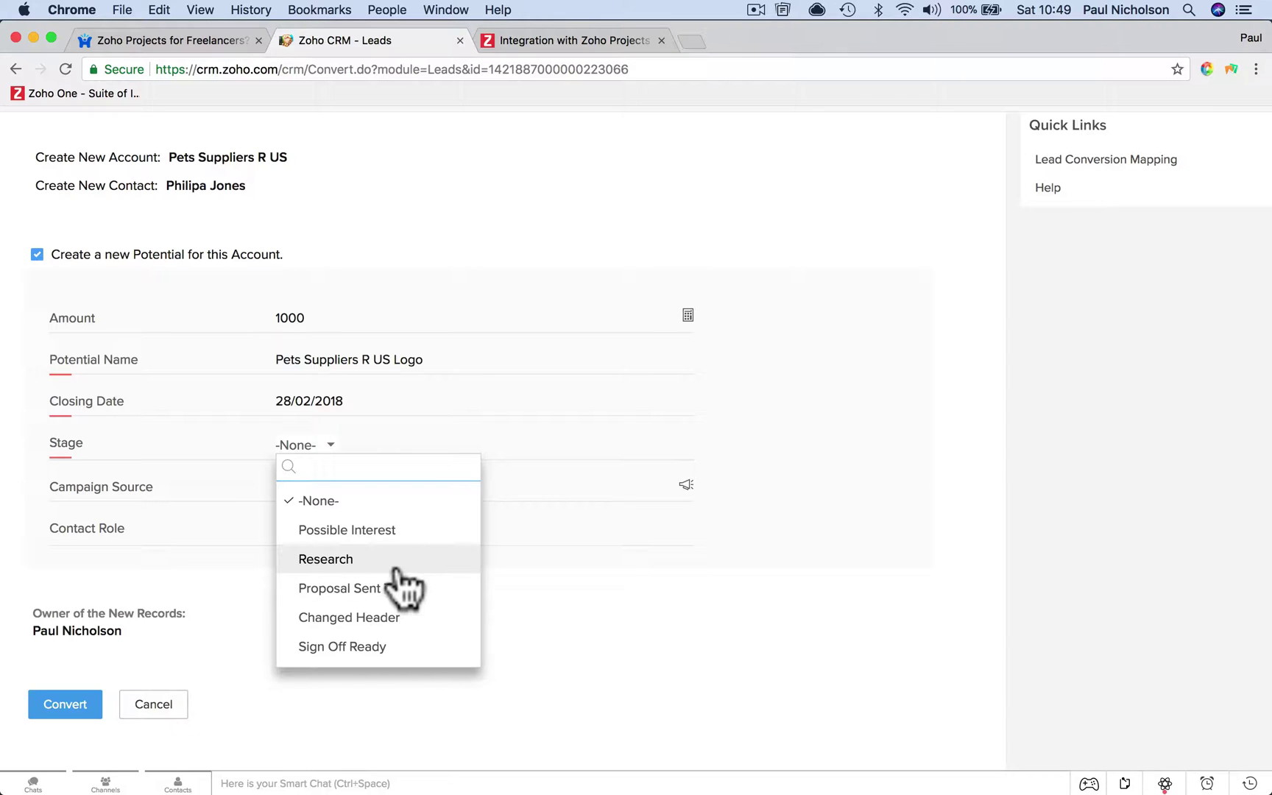
pyautogui.click(398, 563)
pyautogui.click(366, 490)
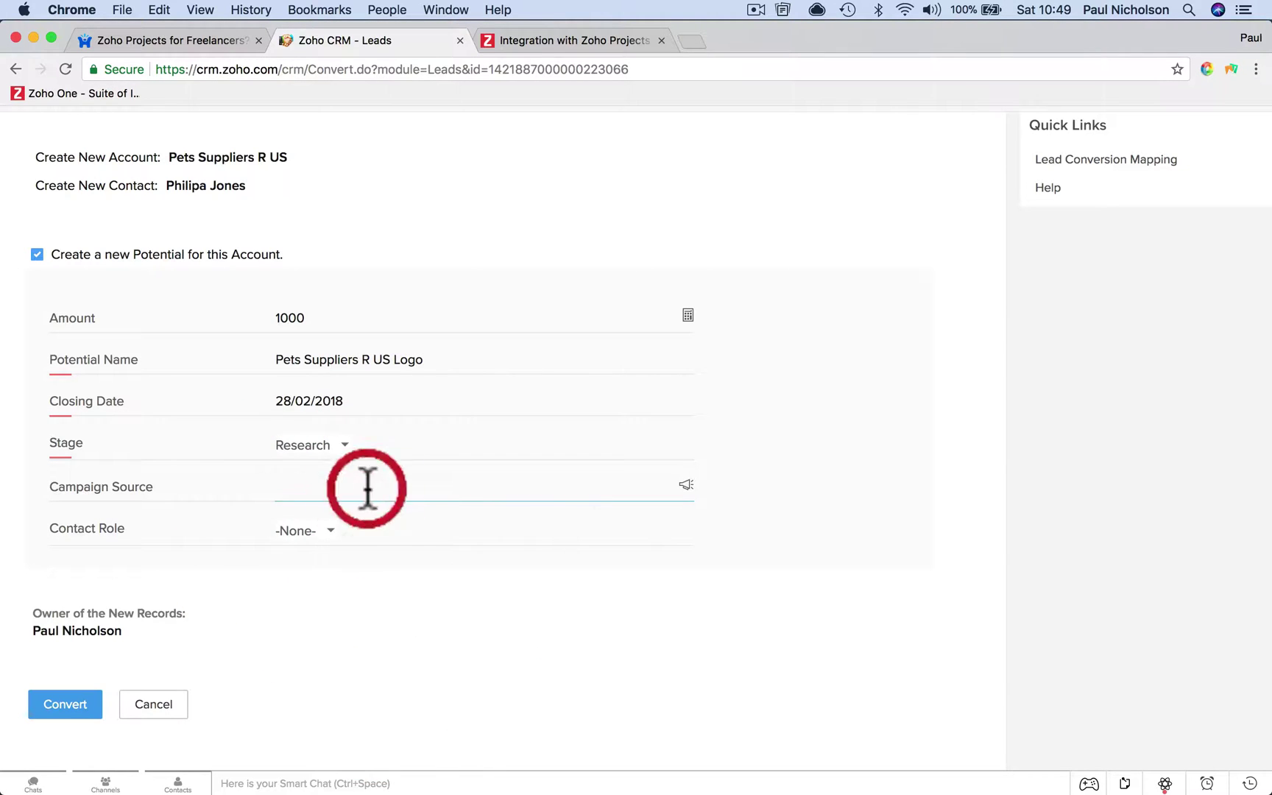
pyautogui.click(685, 485)
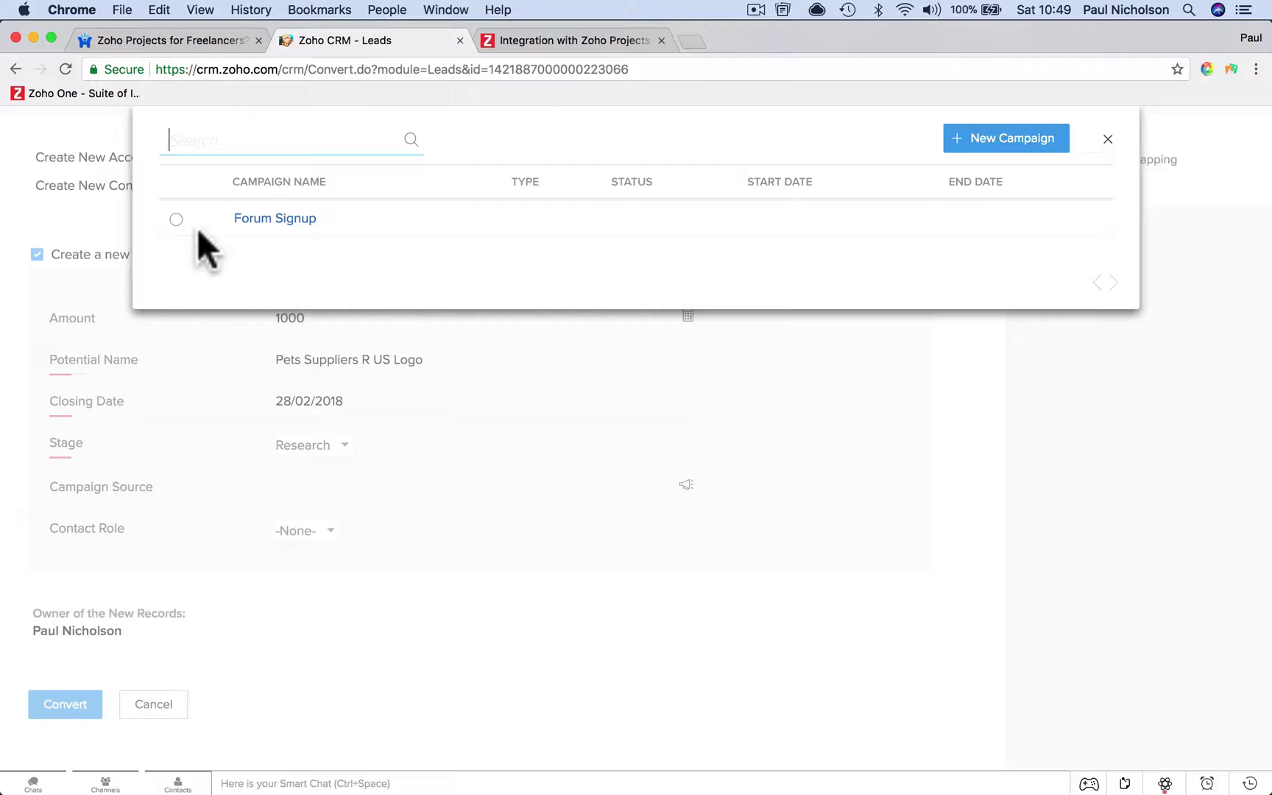
pyautogui.click(1106, 141)
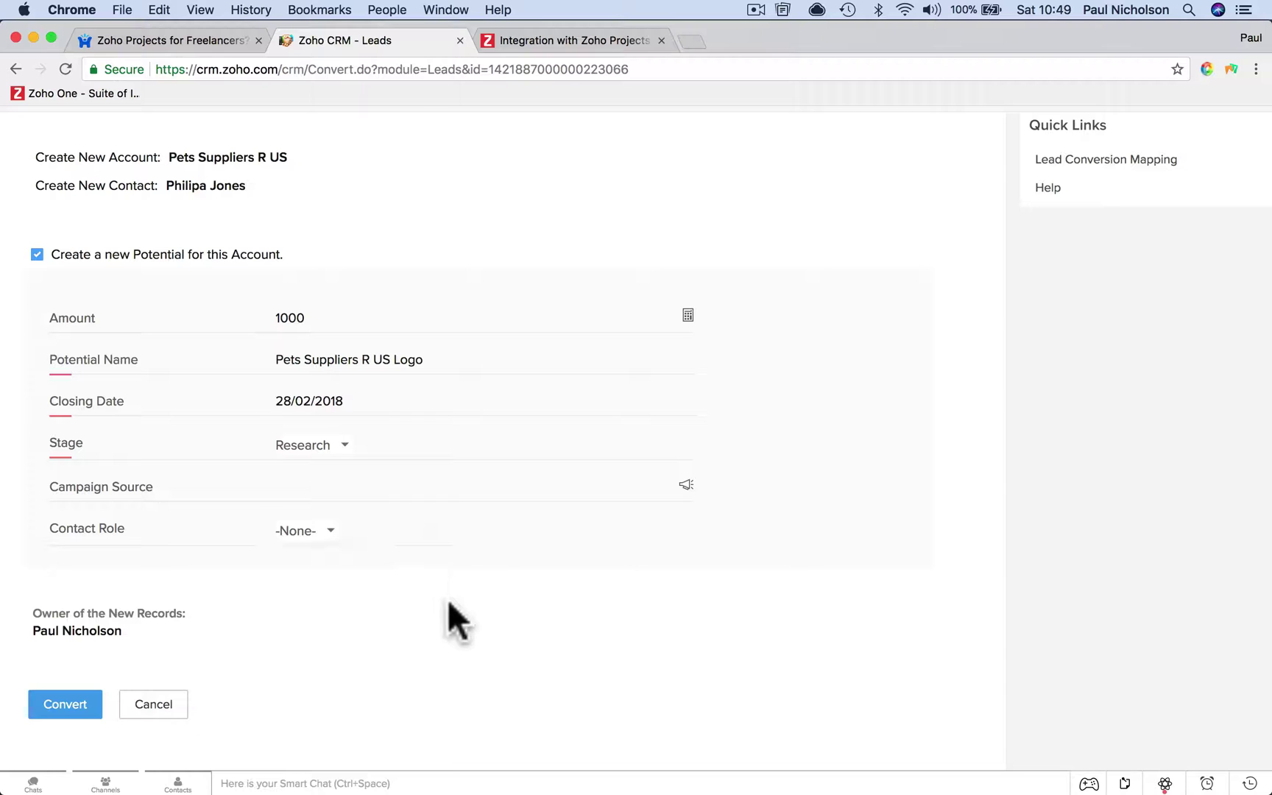
pyautogui.click(324, 531)
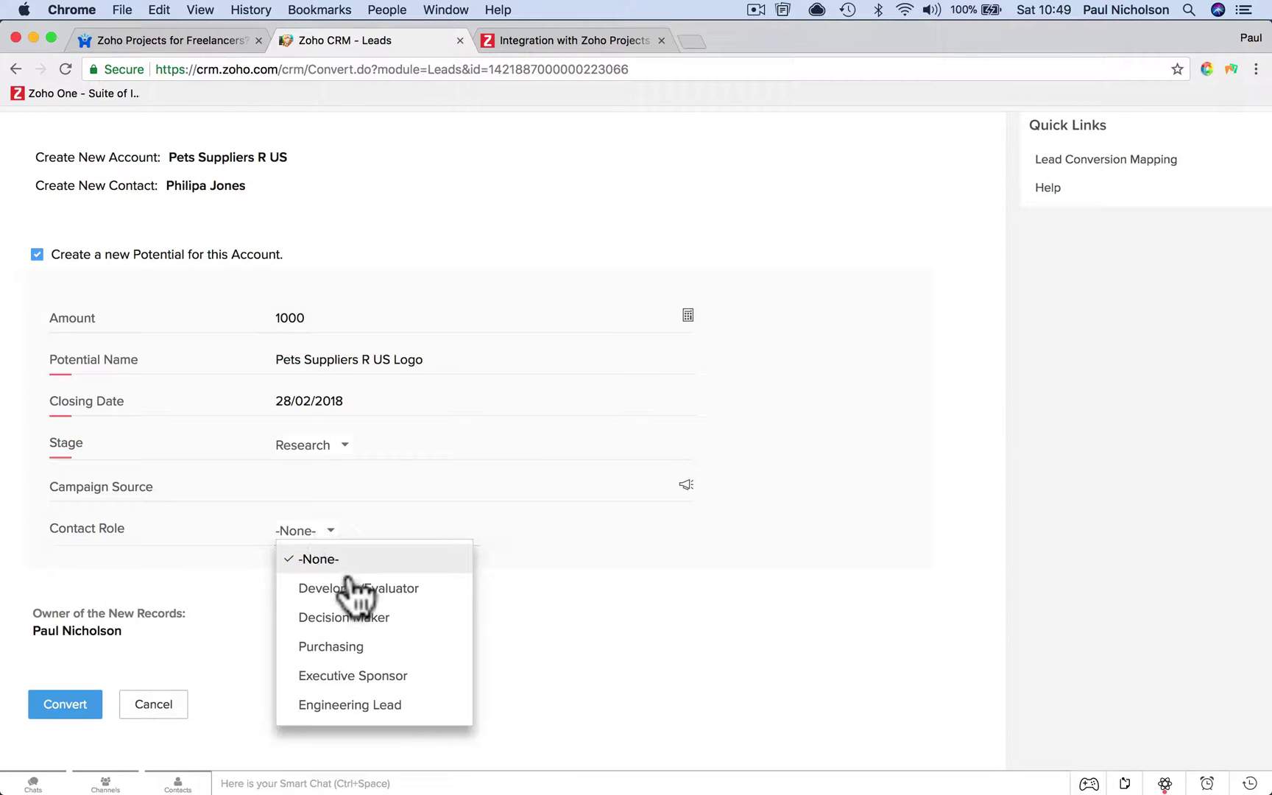
pyautogui.click(387, 619)
pyautogui.click(81, 705)
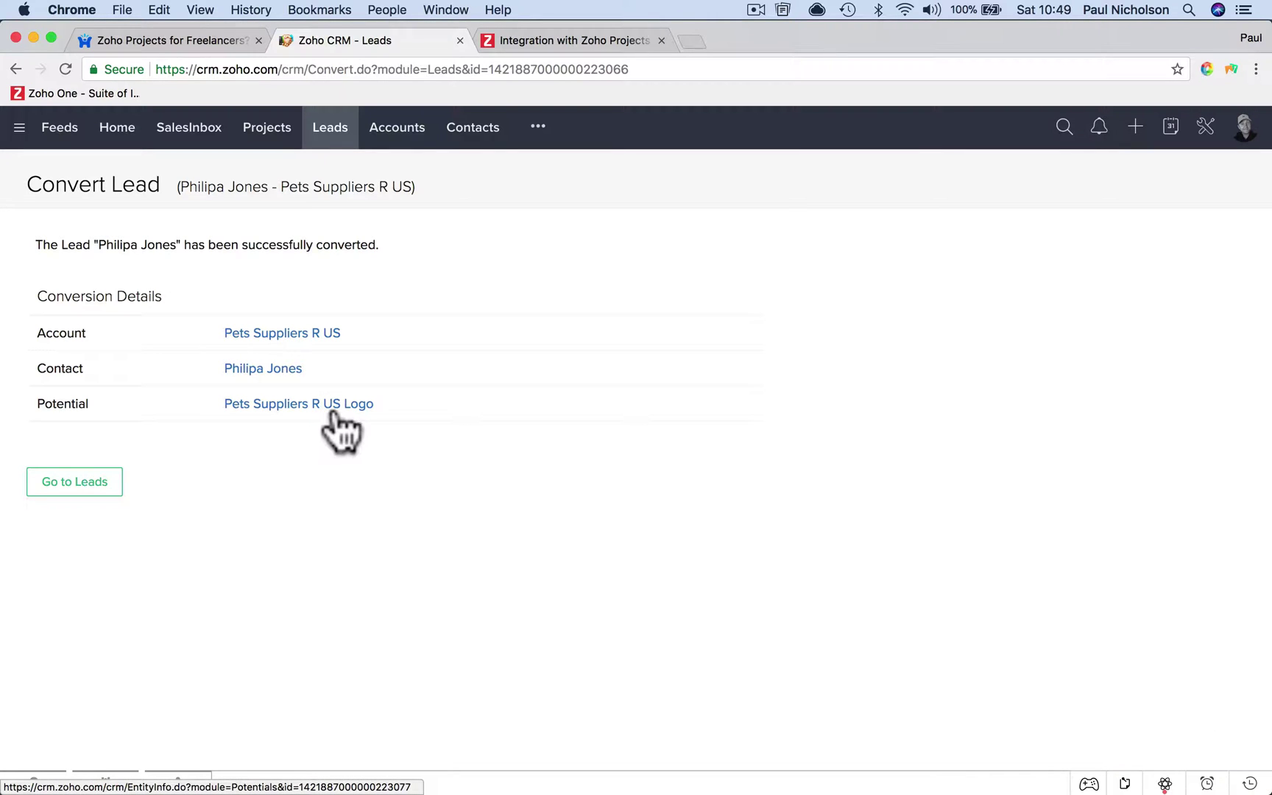
# Check the new Pets Suppliers R US account and contact records, then go to Potentials
pyautogui.rightClick(312, 329)
pyautogui.click(291, 333)
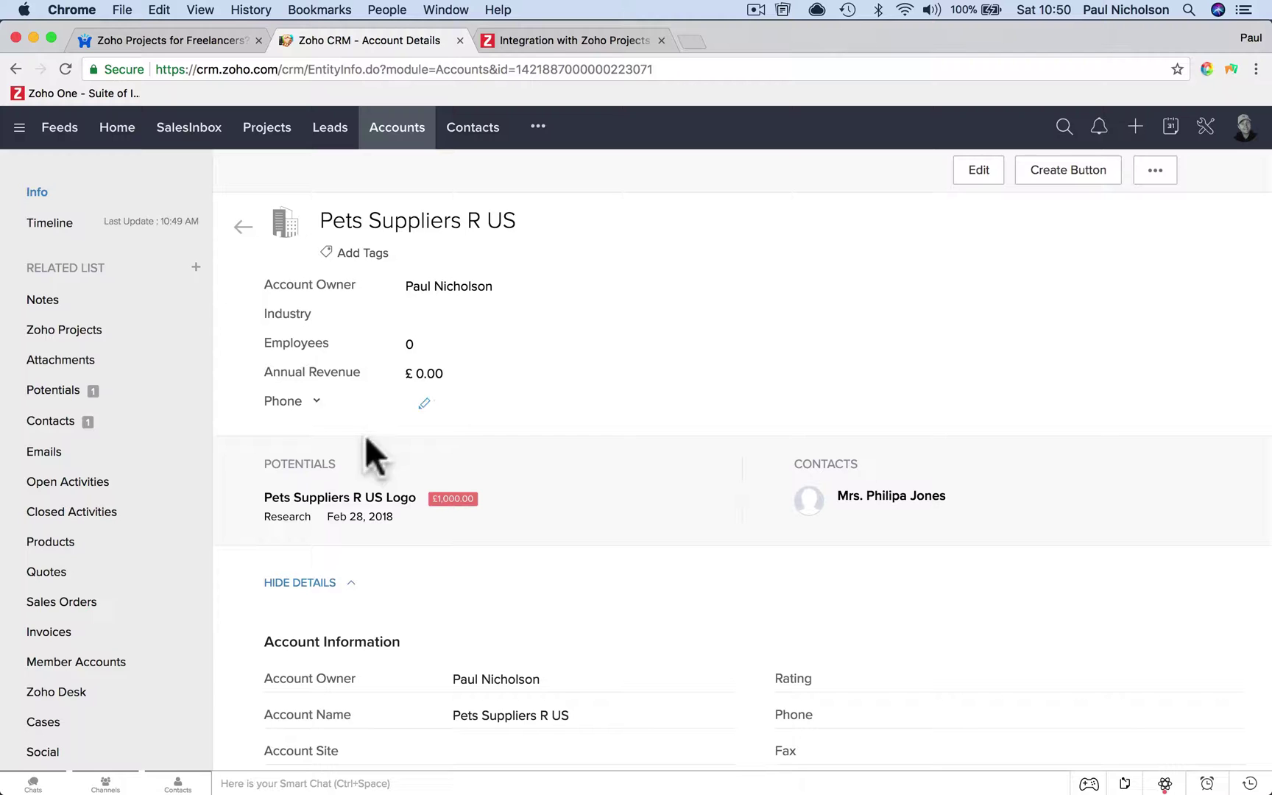
pyautogui.click(323, 129)
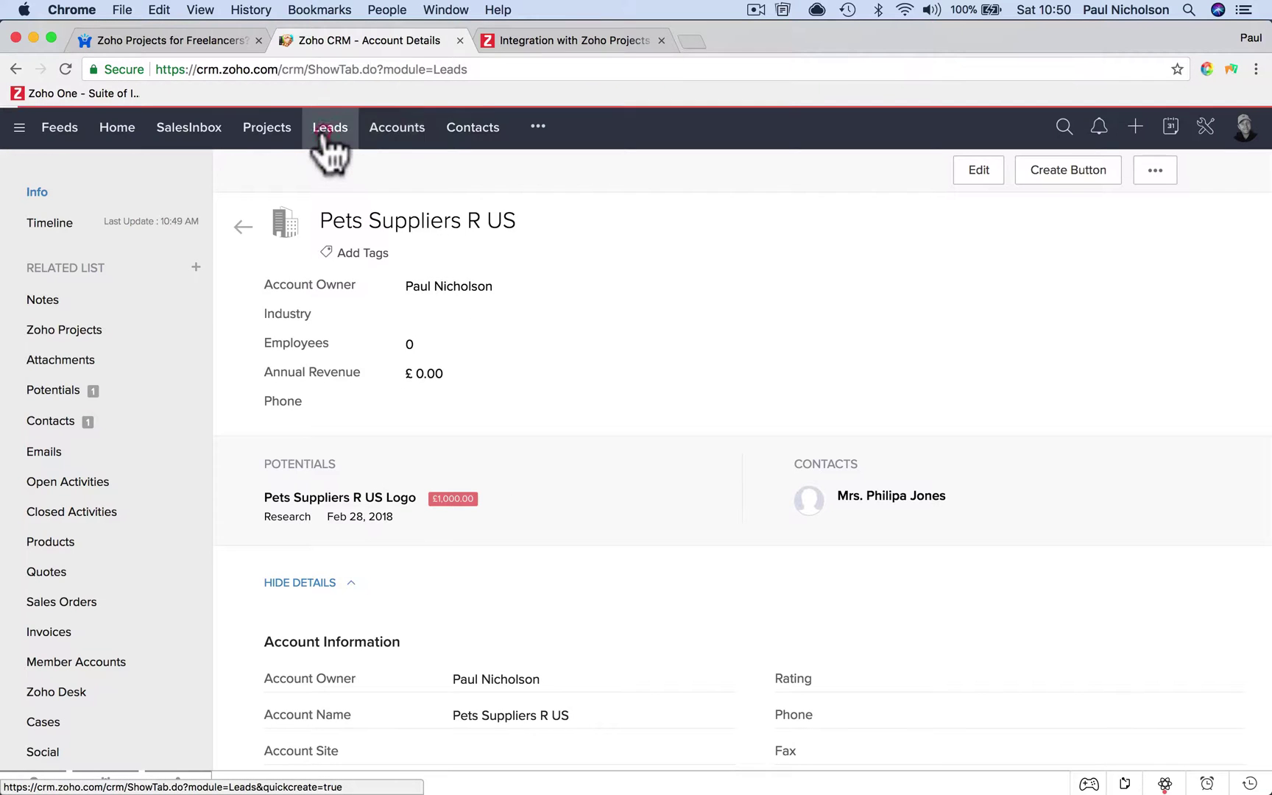
pyautogui.click(390, 132)
pyautogui.click(16, 69)
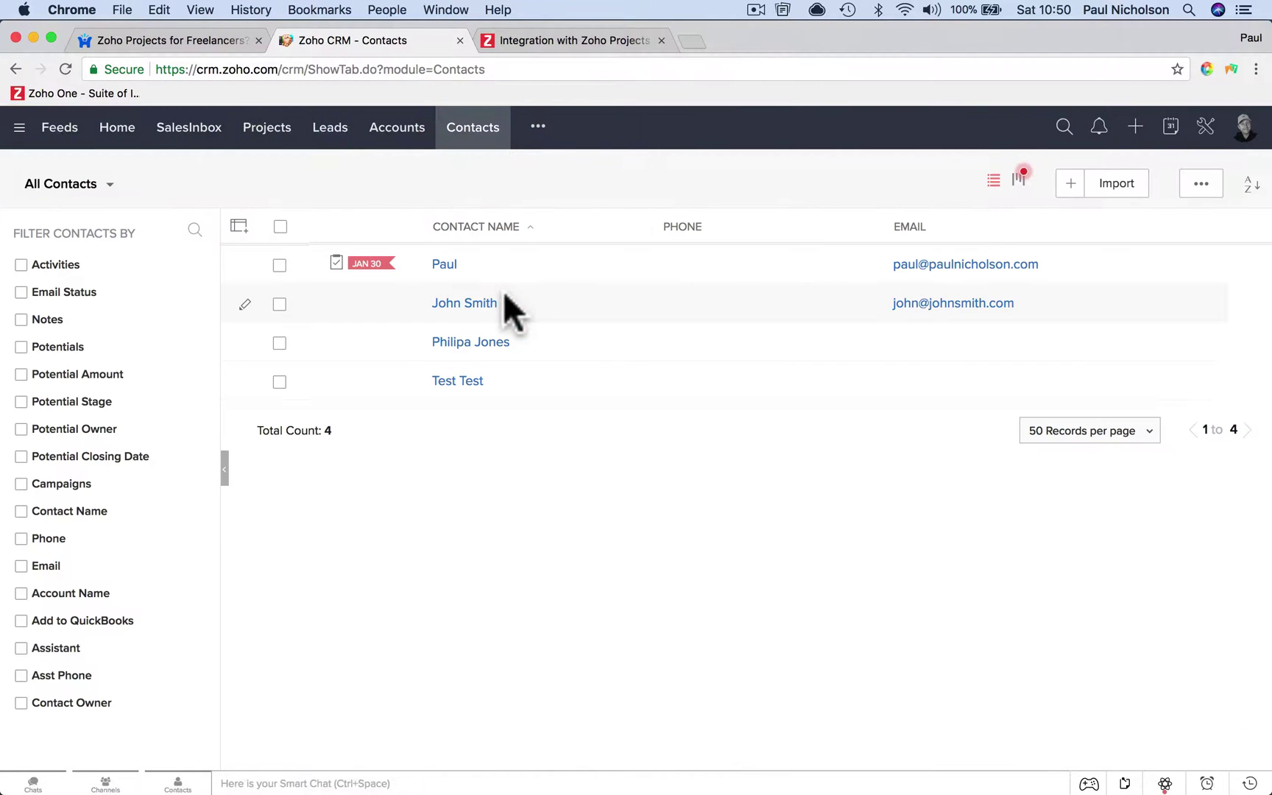
pyautogui.click(477, 343)
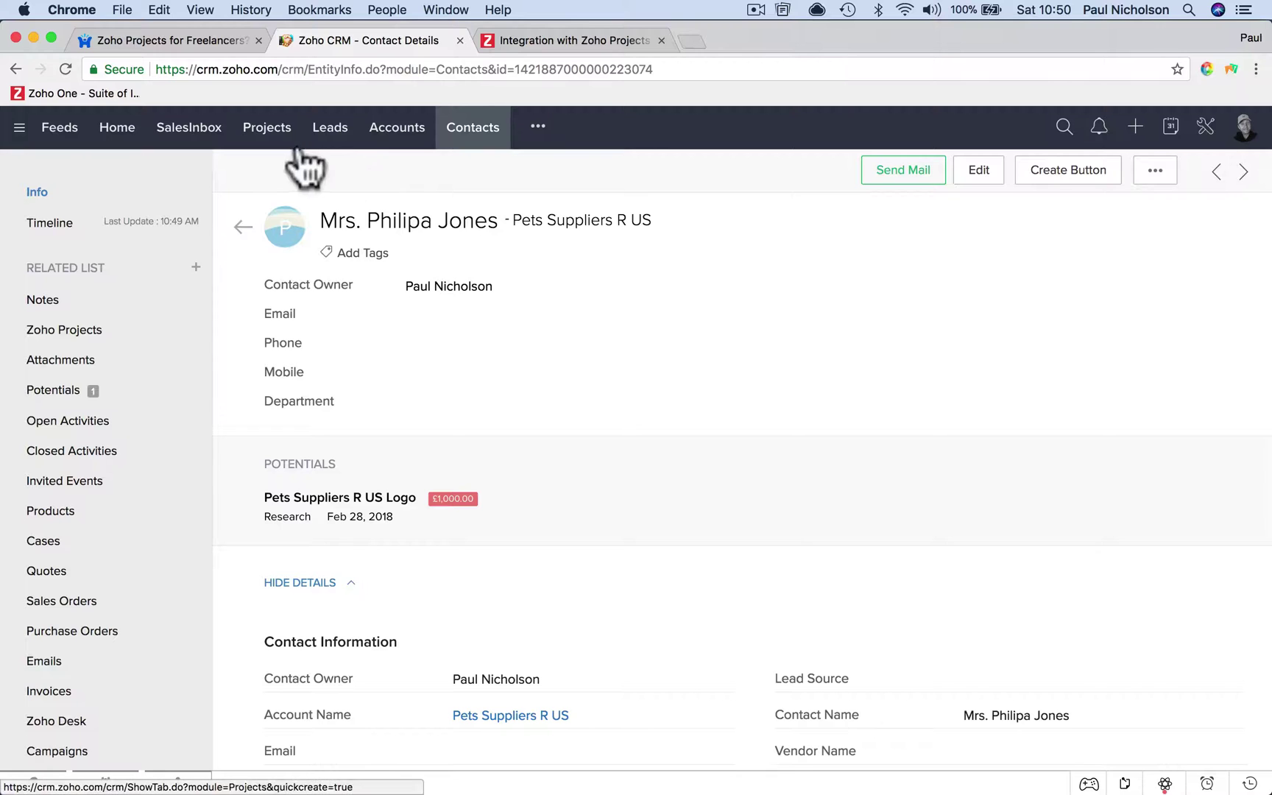
pyautogui.click(537, 131)
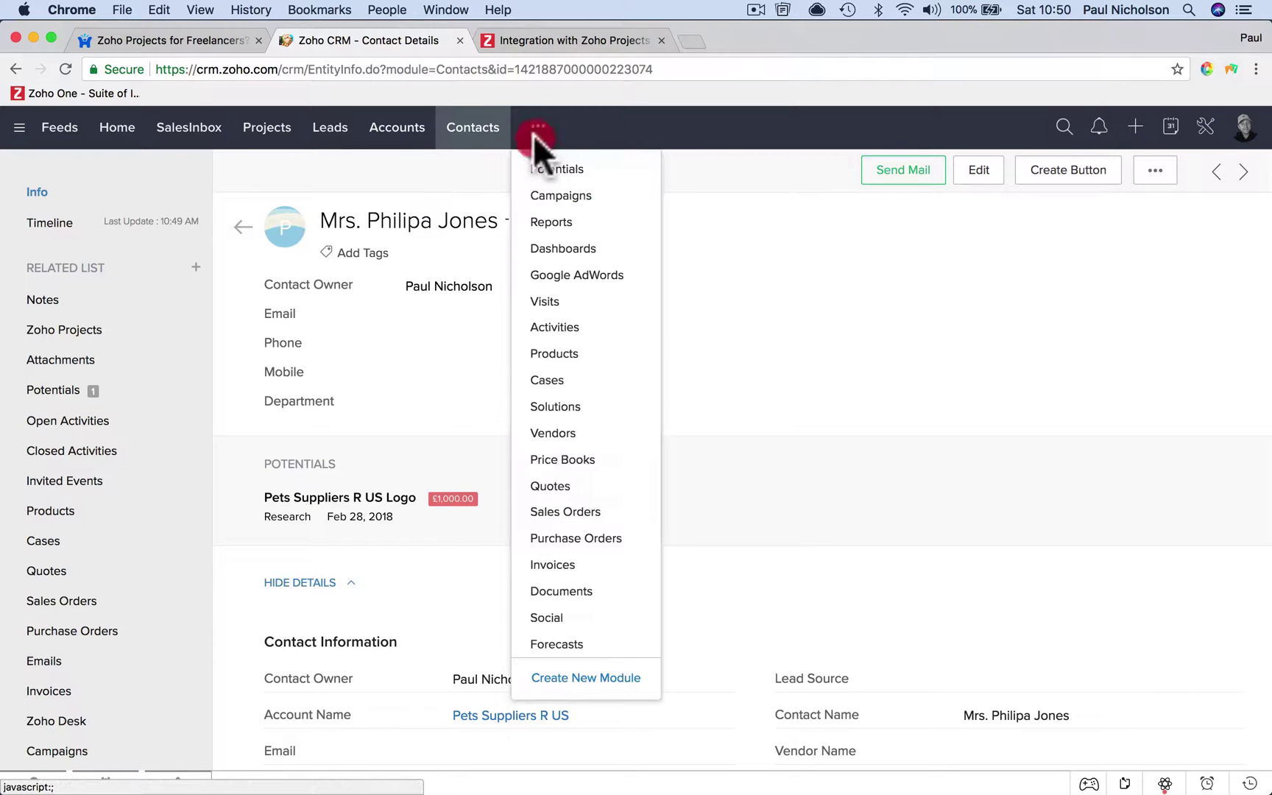
pyautogui.click(538, 134)
# Open the Pets Suppliers R US Logo potential from the Potentials pipeline
pyautogui.click(545, 171)
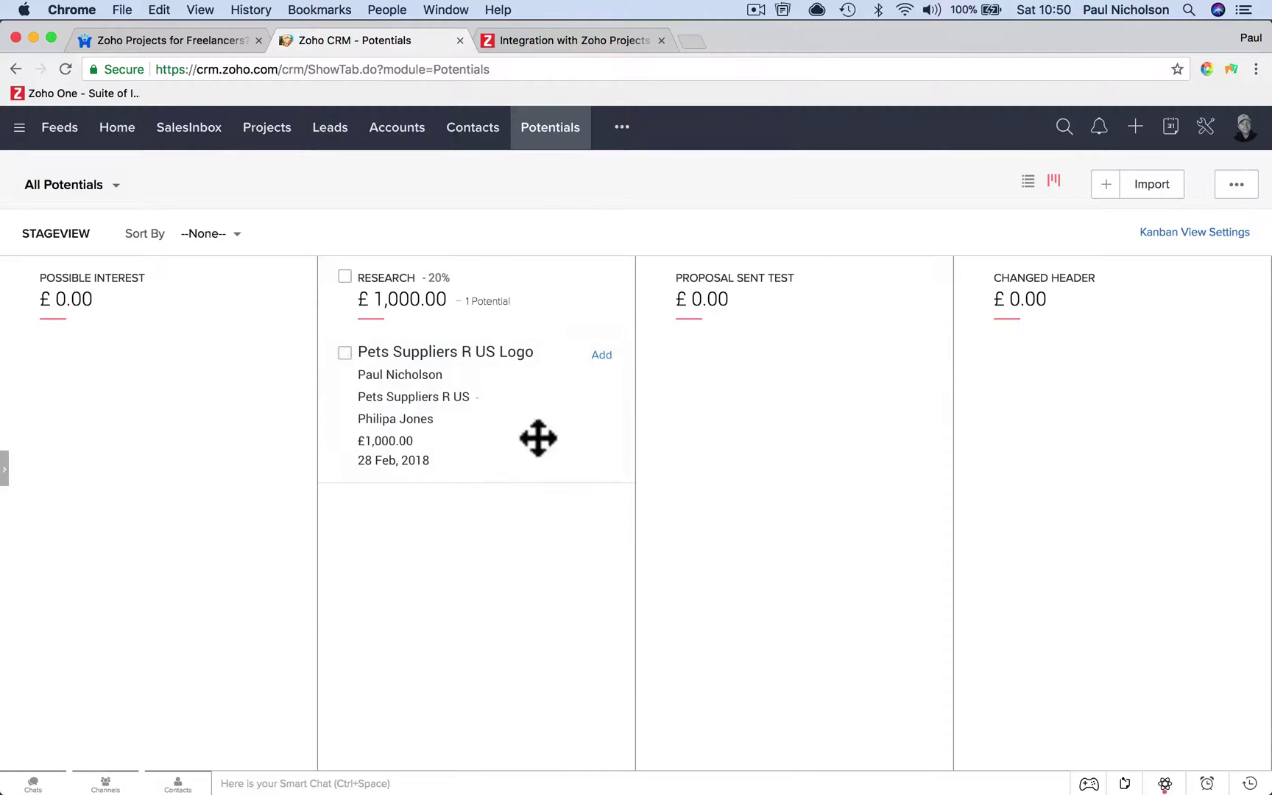
pyautogui.click(515, 353)
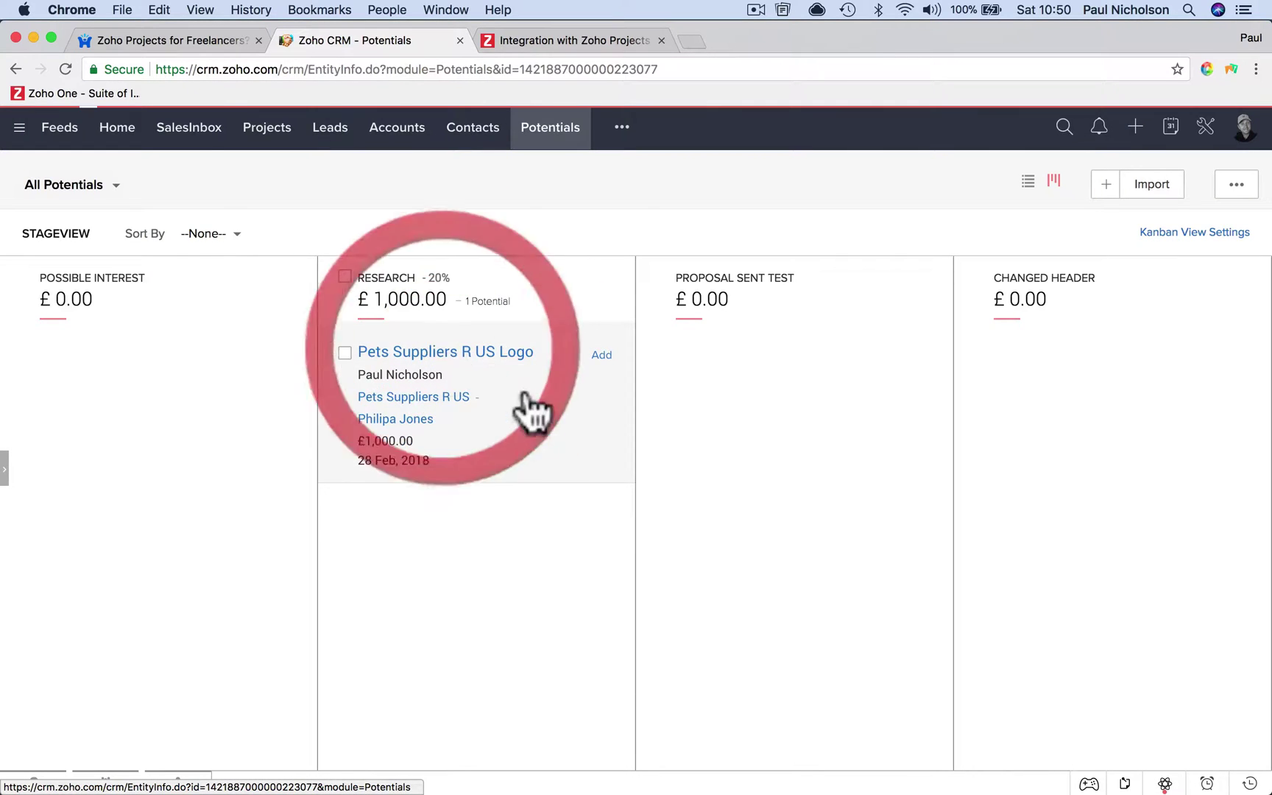
pyautogui.scroll(-6, 571, 528)
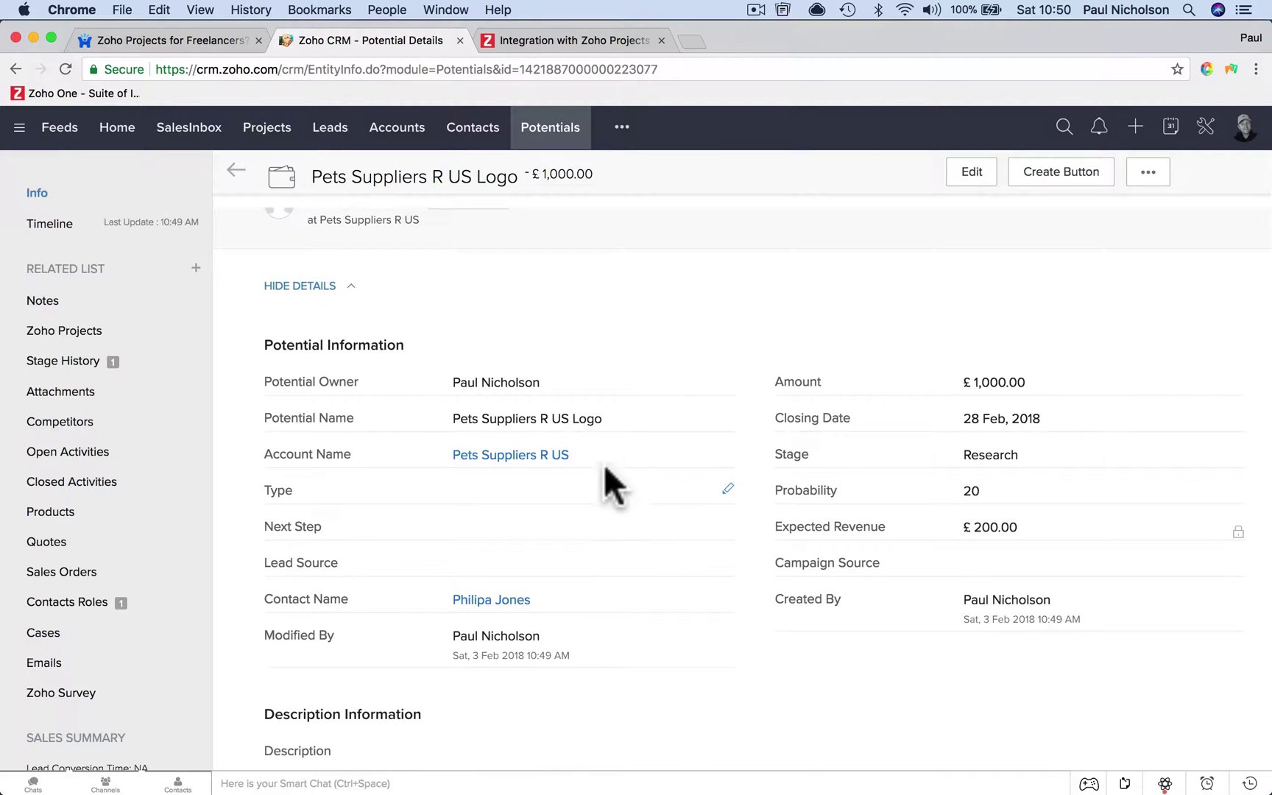
pyautogui.scroll(3, 596, 417)
pyautogui.scroll(2, 596, 414)
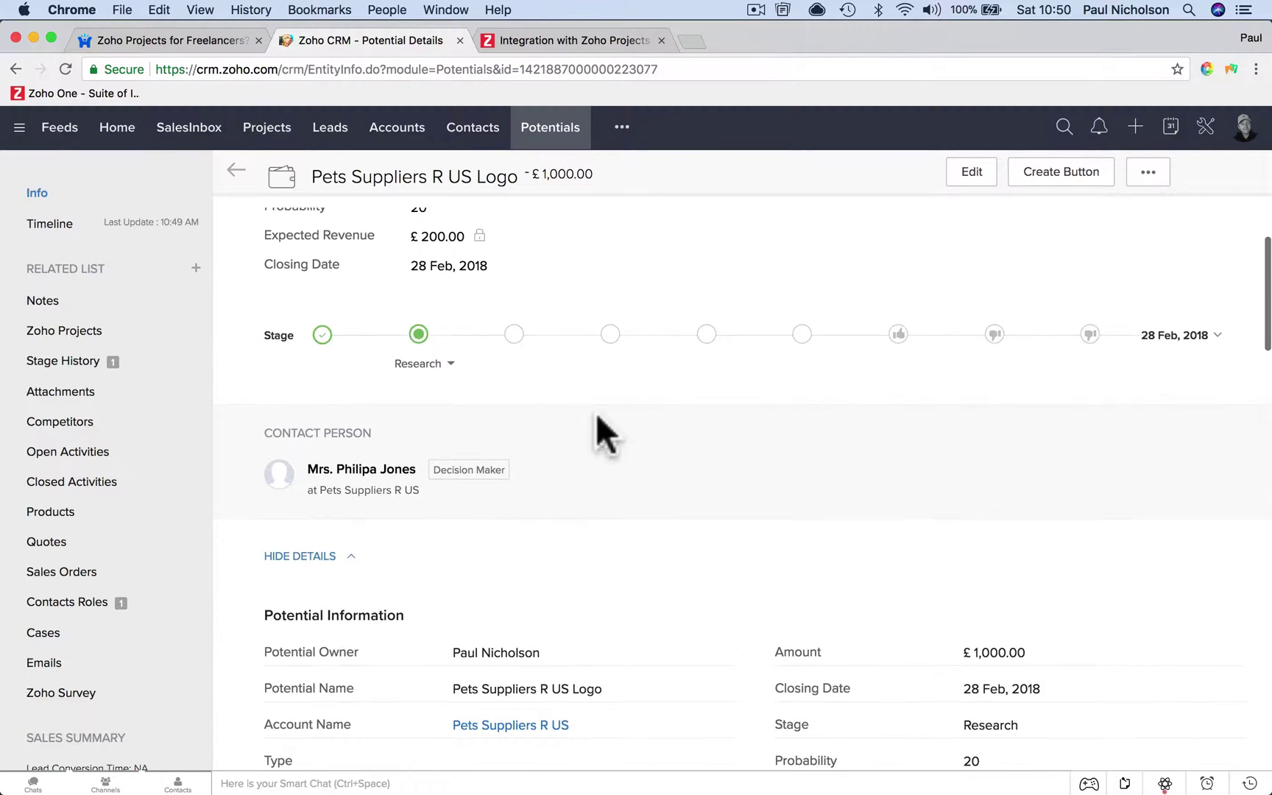
# Advance it through Proposal Sent Test, Changed Header, Sign Off Ready and Awaiting Payment to Closed Won
pyautogui.click(515, 335)
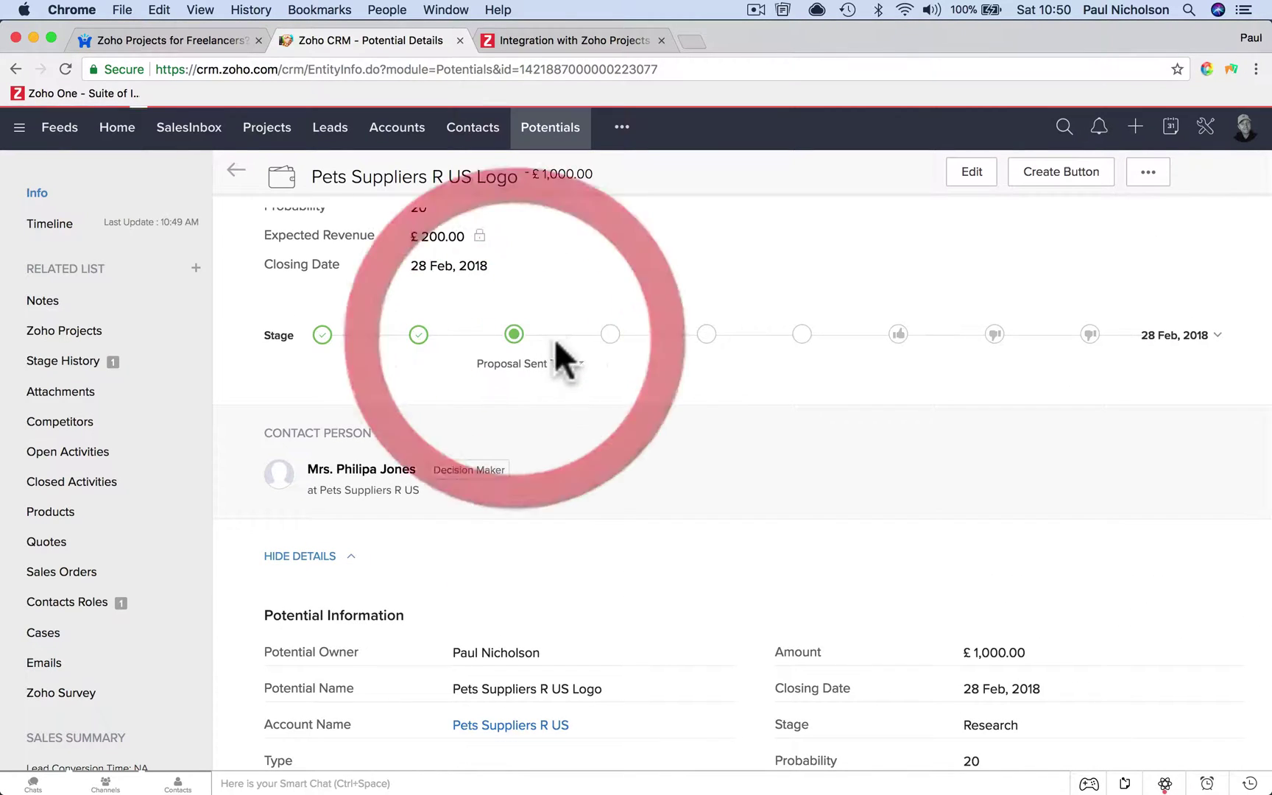
pyautogui.click(610, 334)
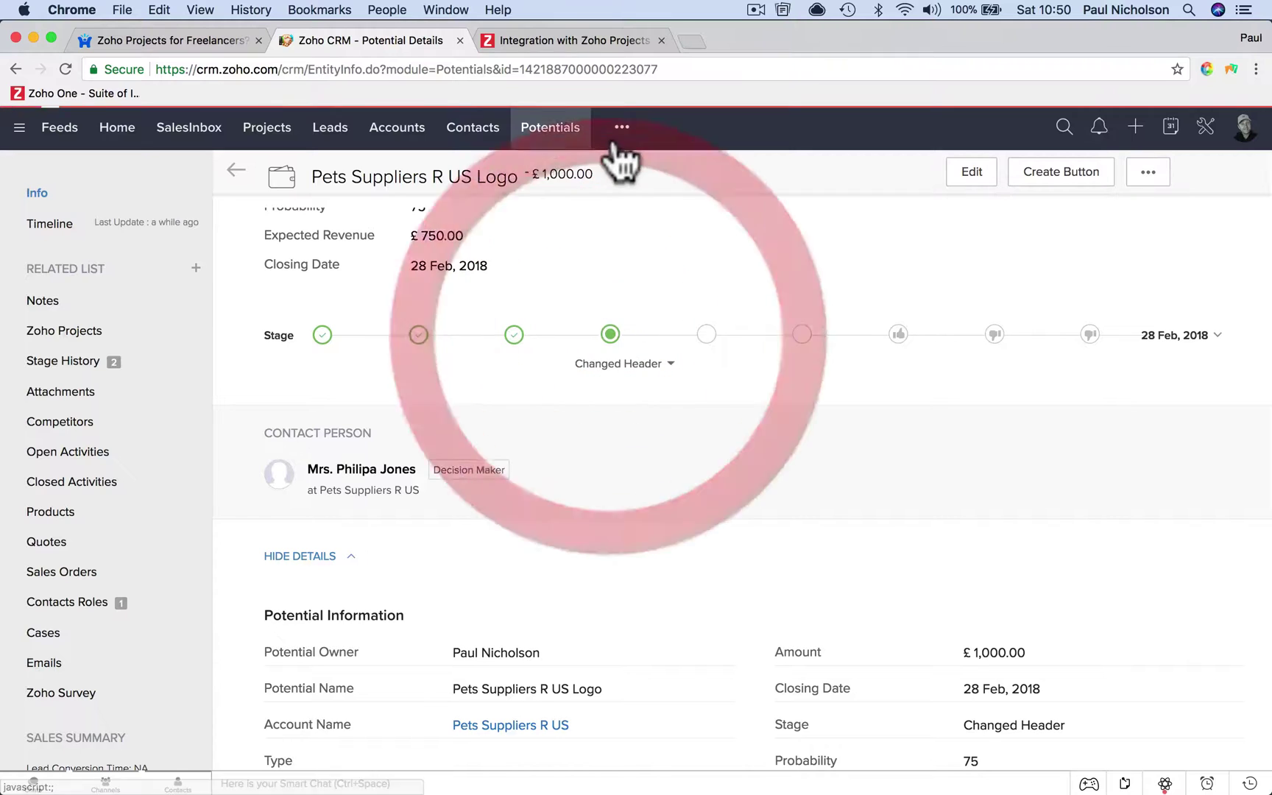
pyautogui.click(707, 335)
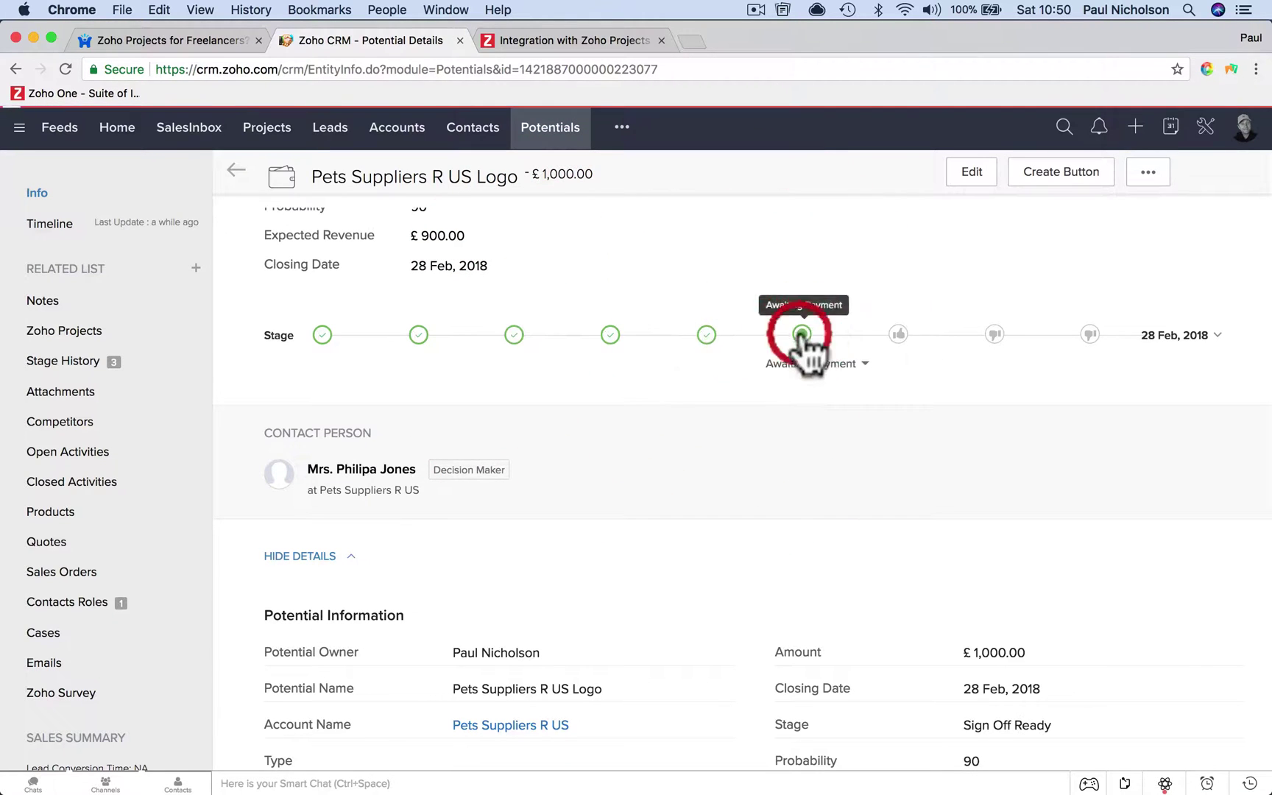
pyautogui.click(802, 335)
pyautogui.click(904, 337)
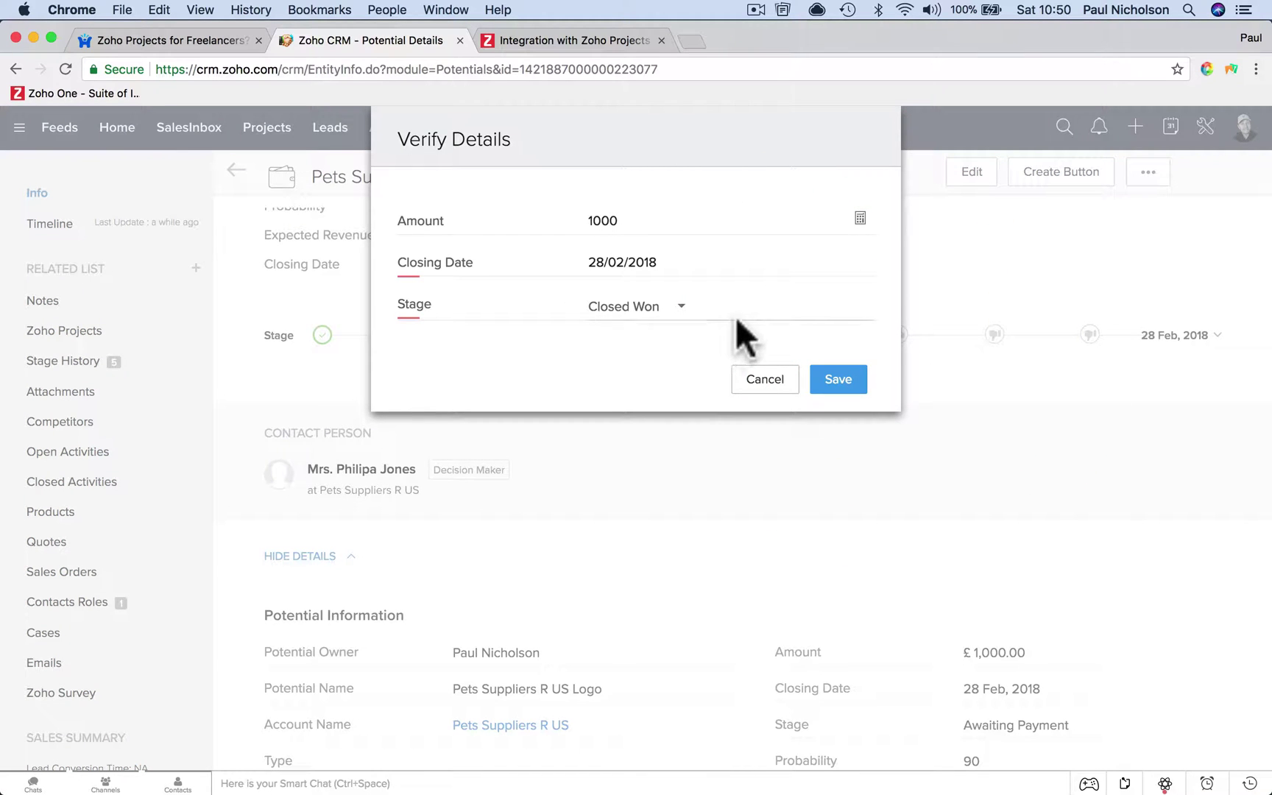
pyautogui.click(825, 379)
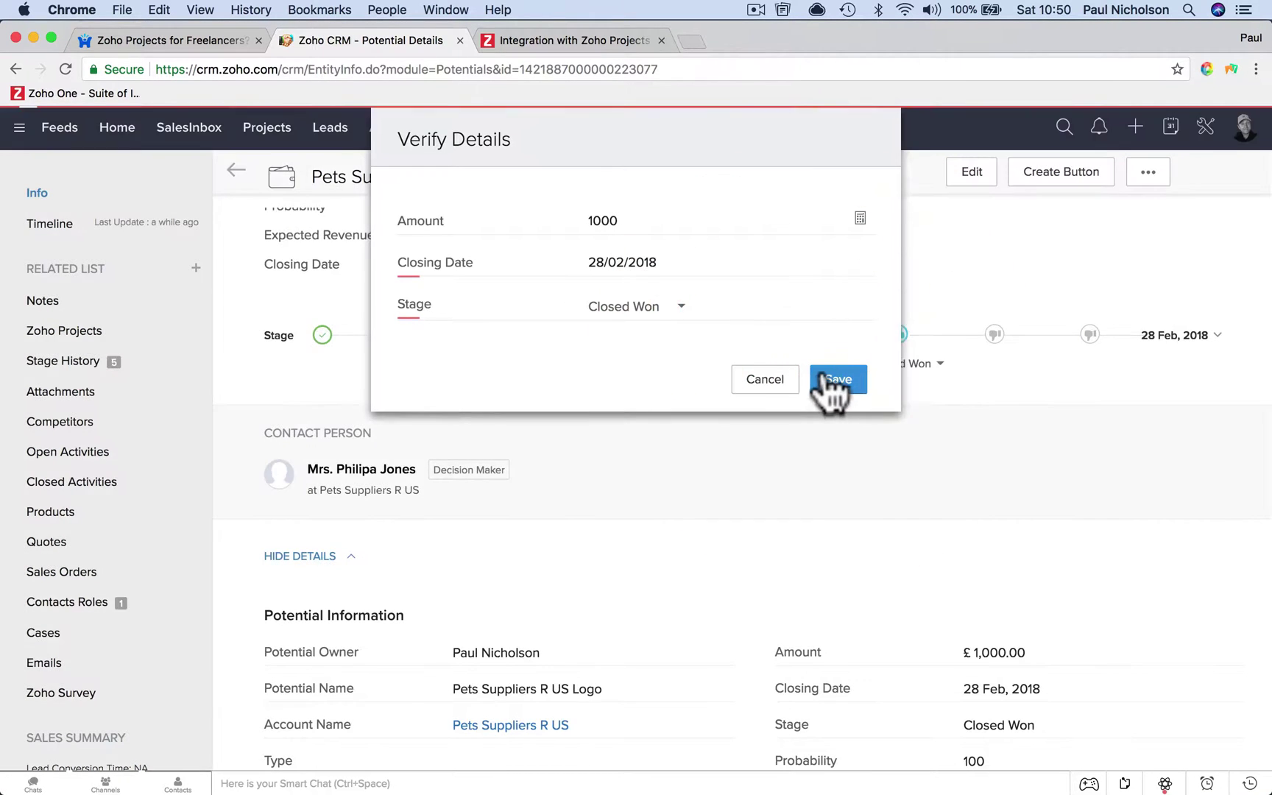
pyautogui.scroll(-10, 822, 371)
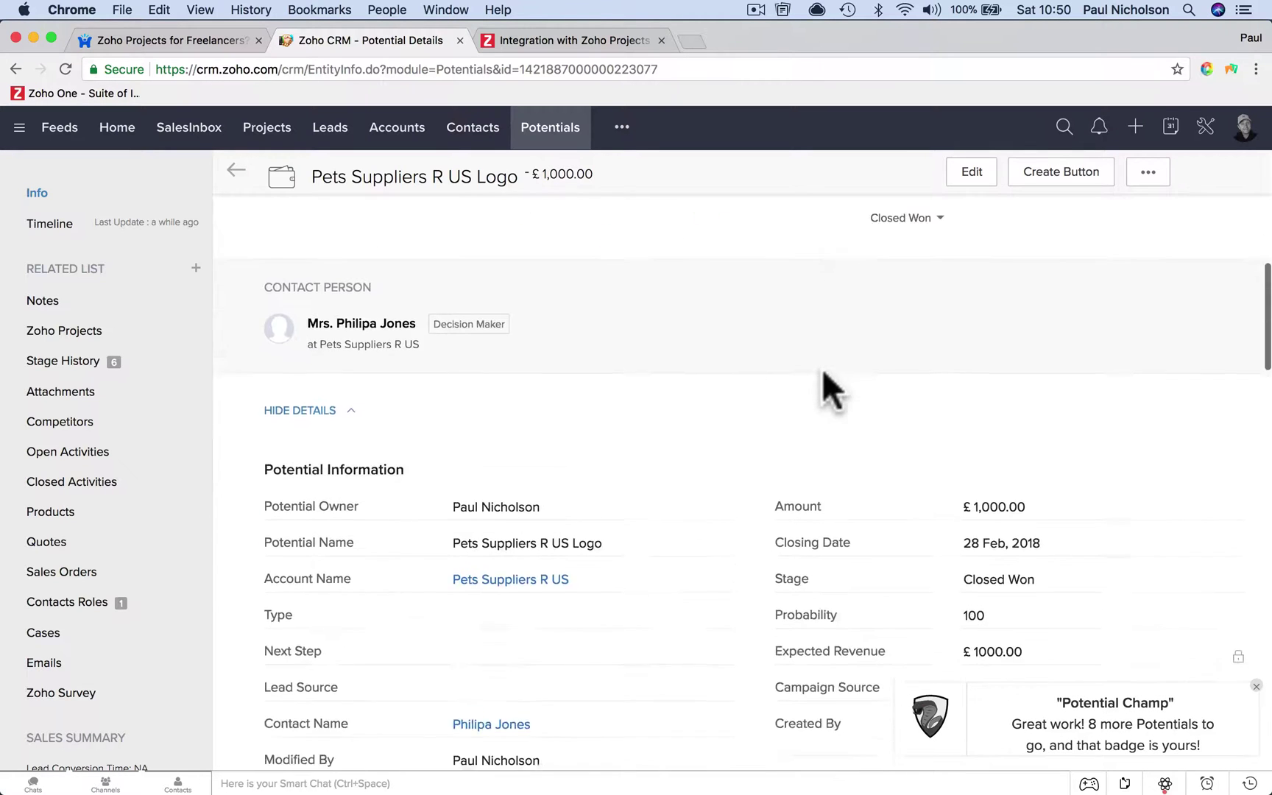
pyautogui.scroll(-9, 822, 369)
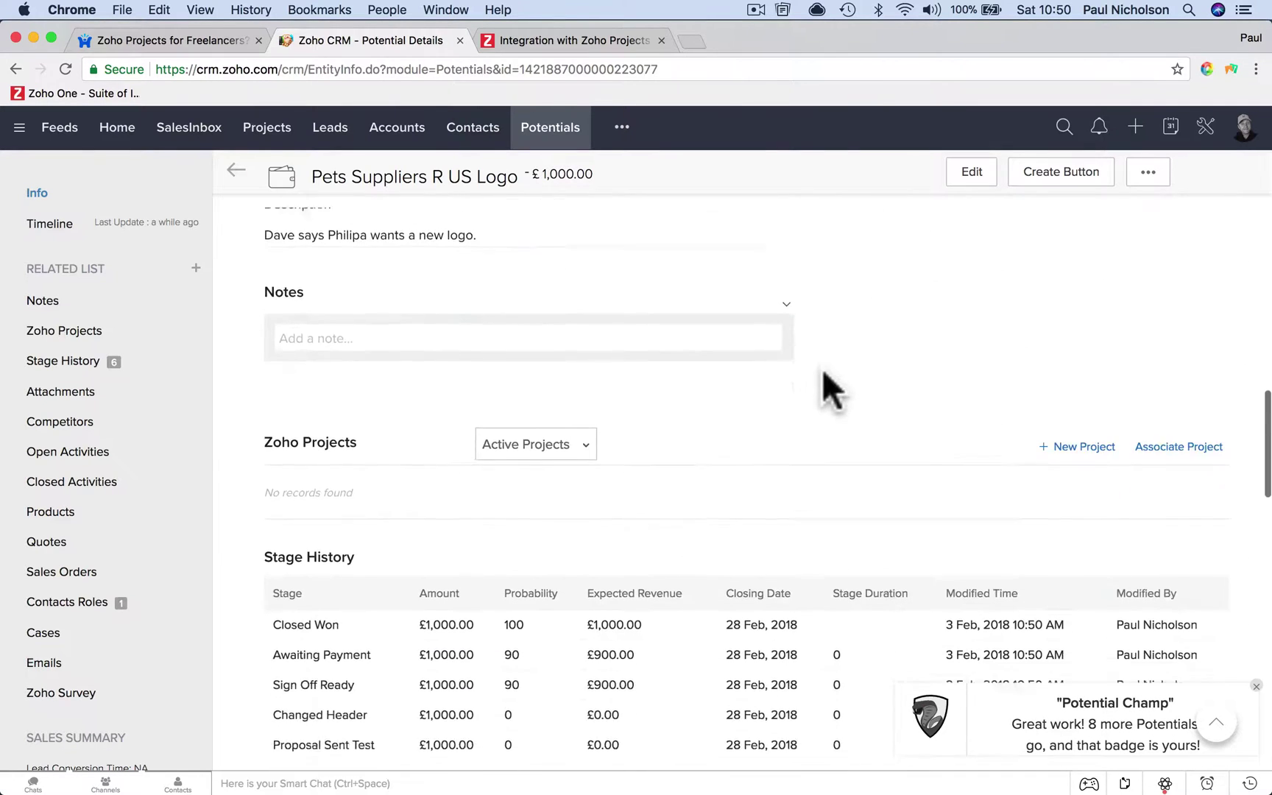
# Start a new project linked to the potential and enter the name Logo For Pets R Us
pyautogui.click(1075, 301)
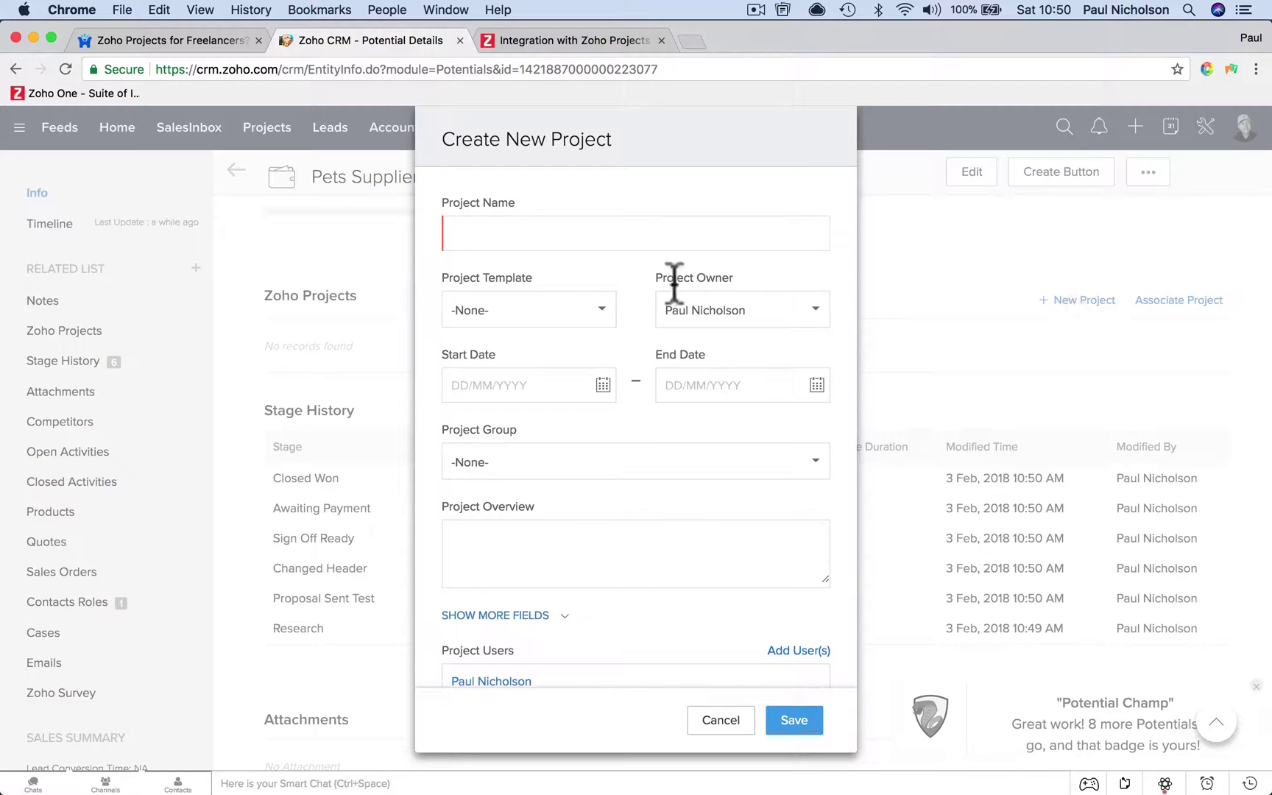
pyautogui.click(593, 233)
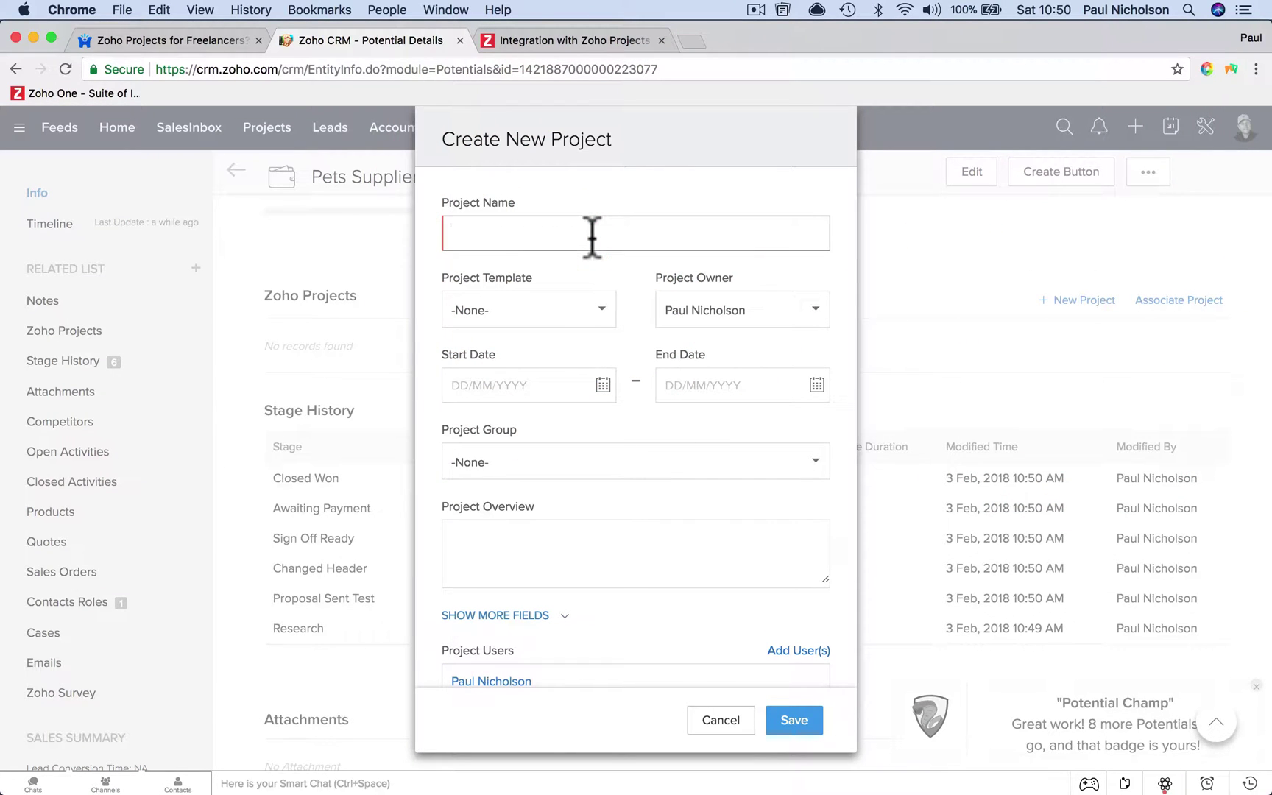
pyautogui.write('De')
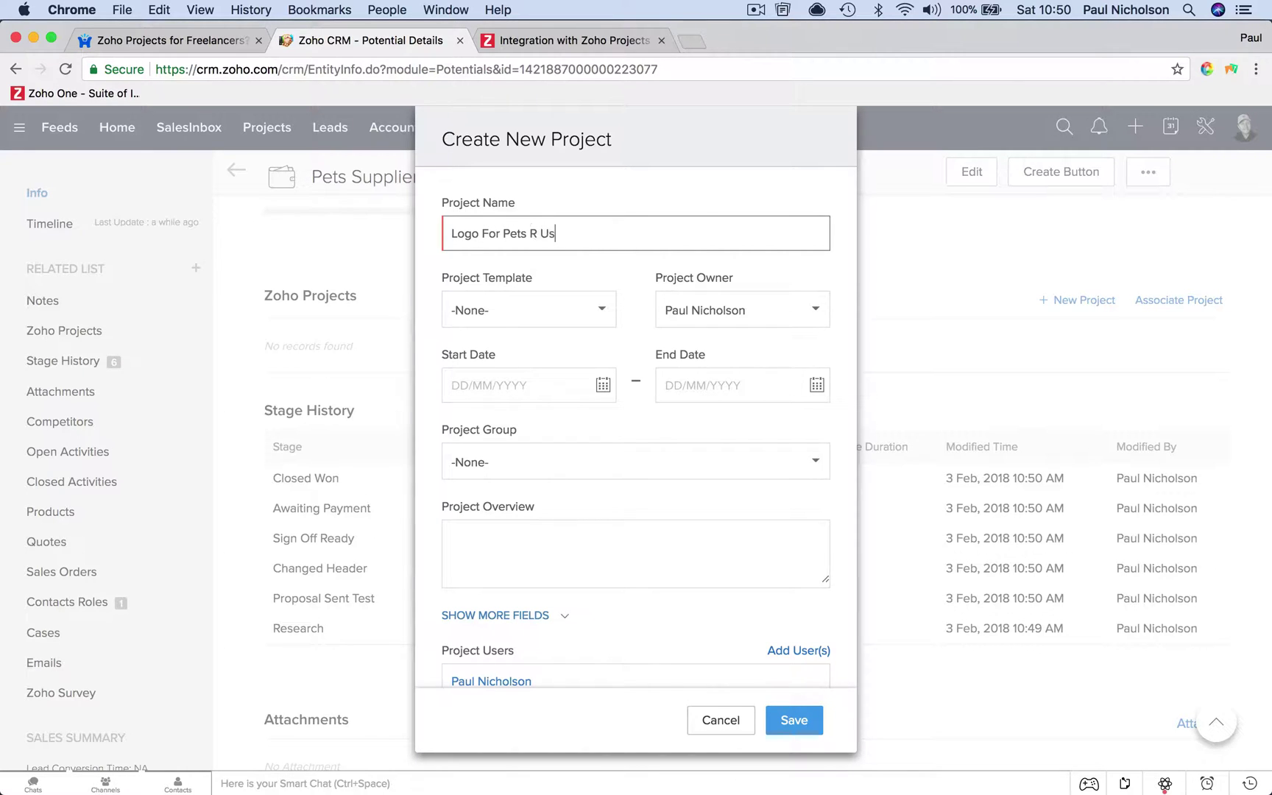
pyautogui.click(690, 463)
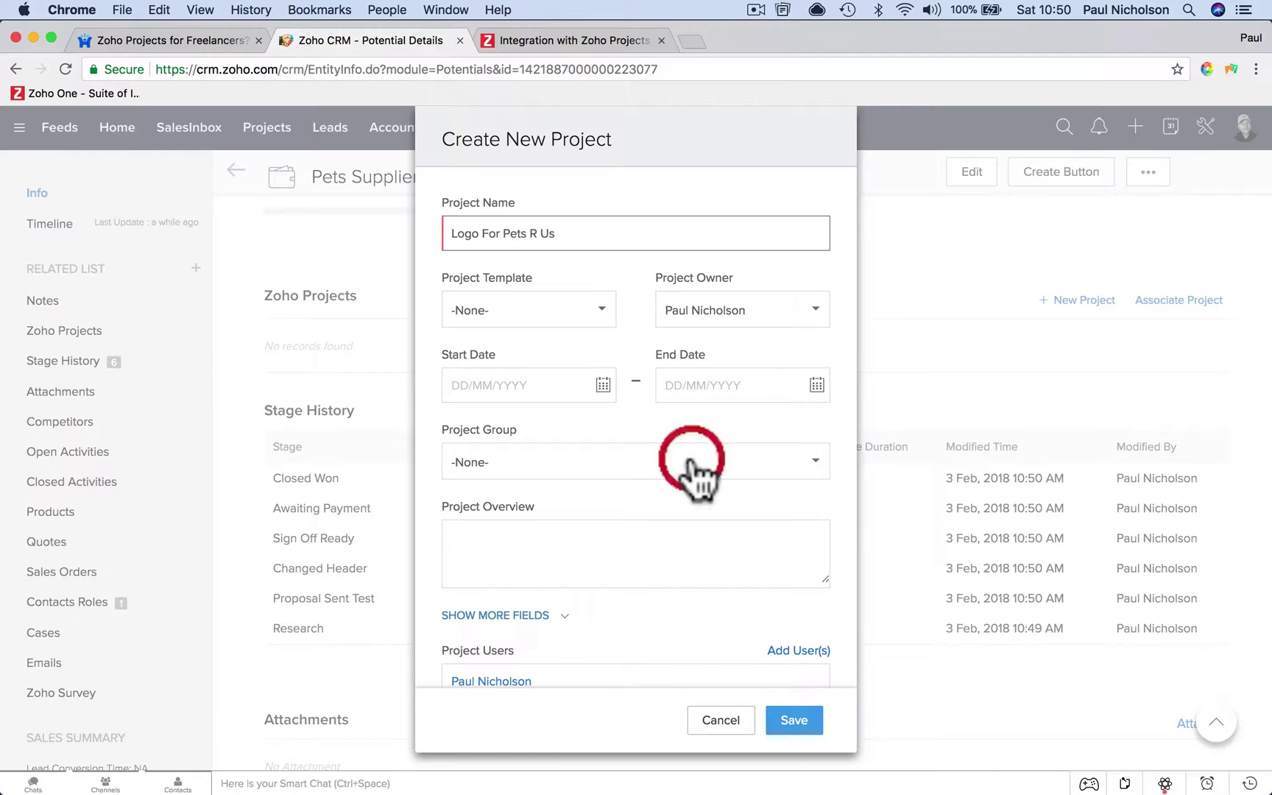
pyautogui.click(640, 416)
# Set dates 03/02/2018 to 28/02/2018, group None, overview 'create Logo for pets r us.', and save
pyautogui.click(602, 385)
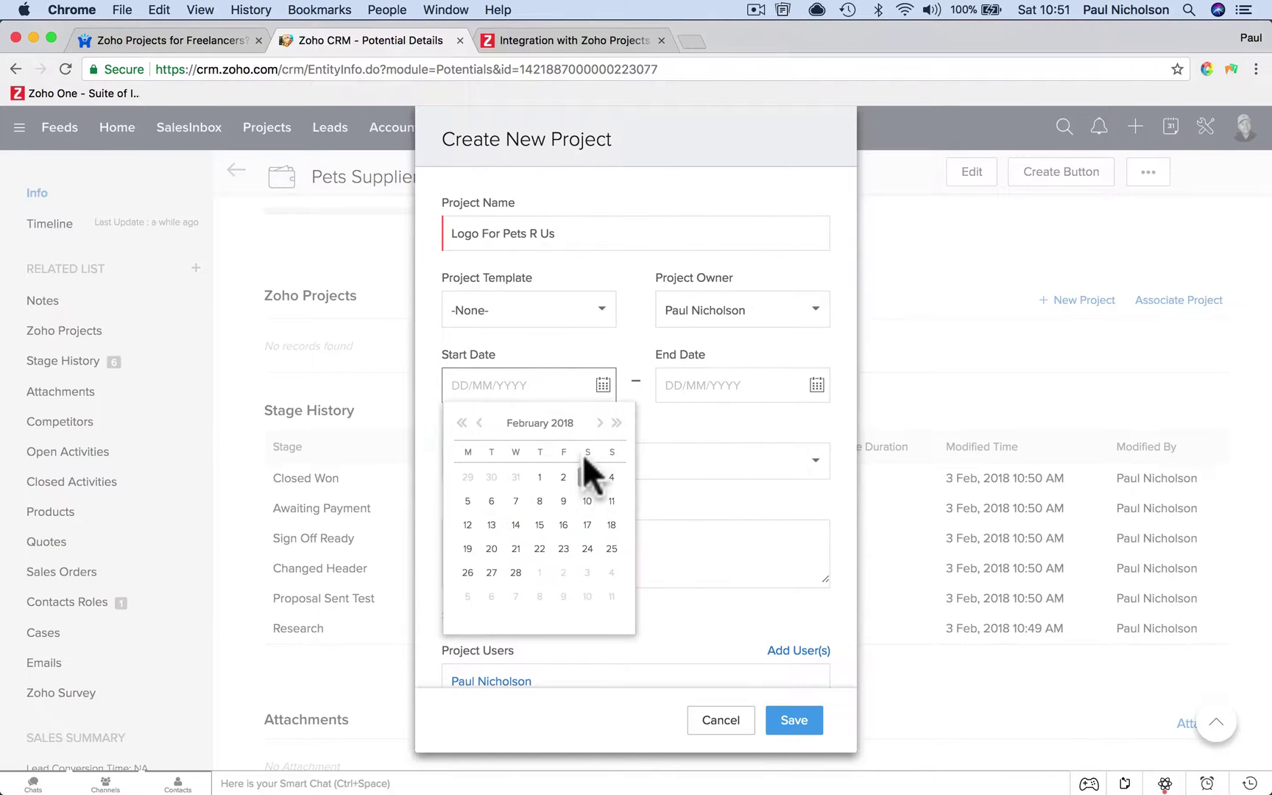
pyautogui.click(587, 477)
pyautogui.click(814, 385)
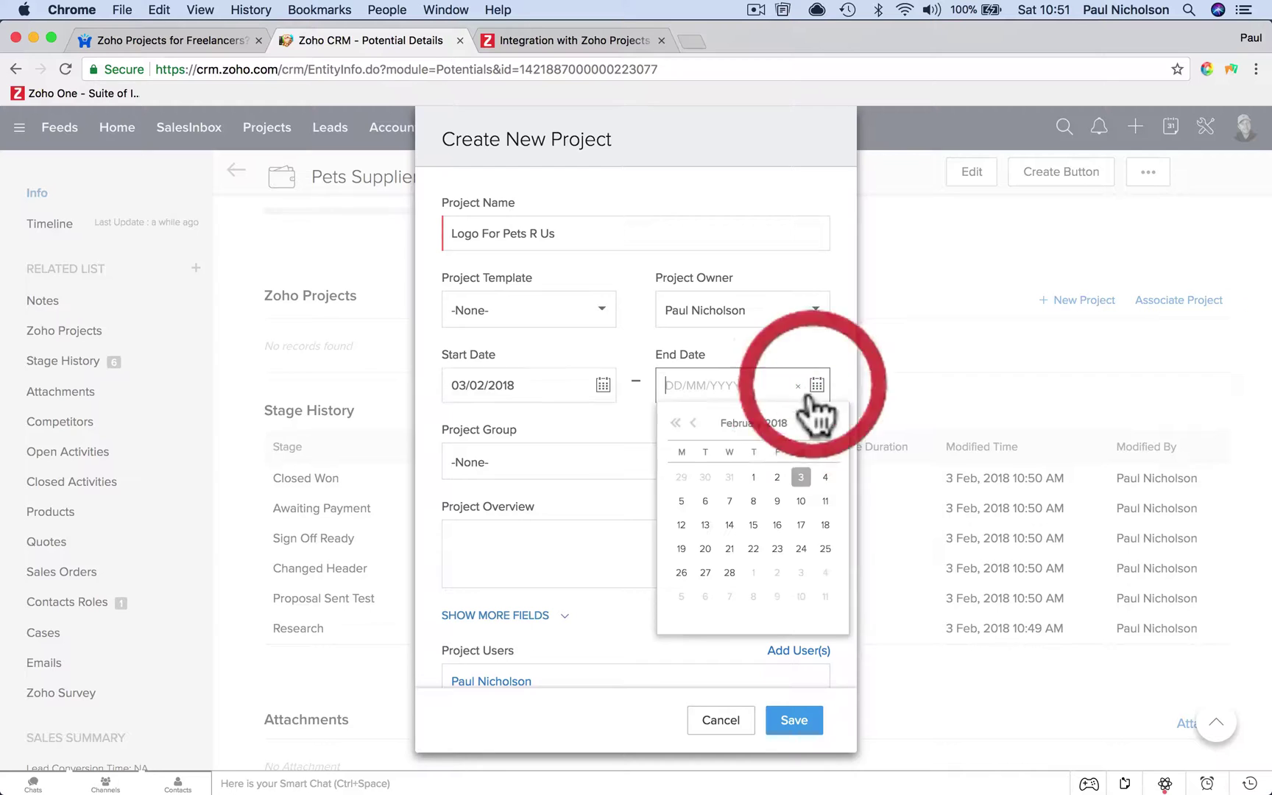
pyautogui.click(735, 594)
pyautogui.click(664, 458)
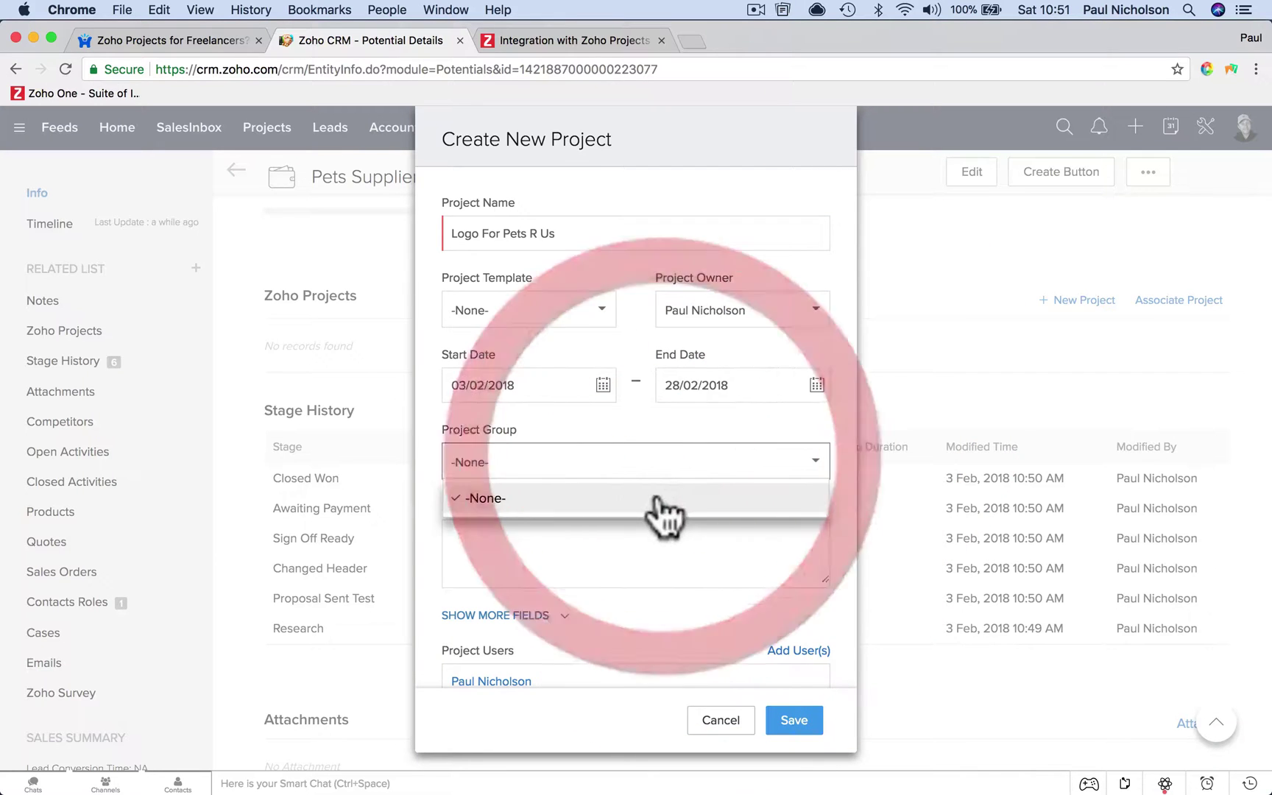
pyautogui.click(659, 462)
pyautogui.click(647, 531)
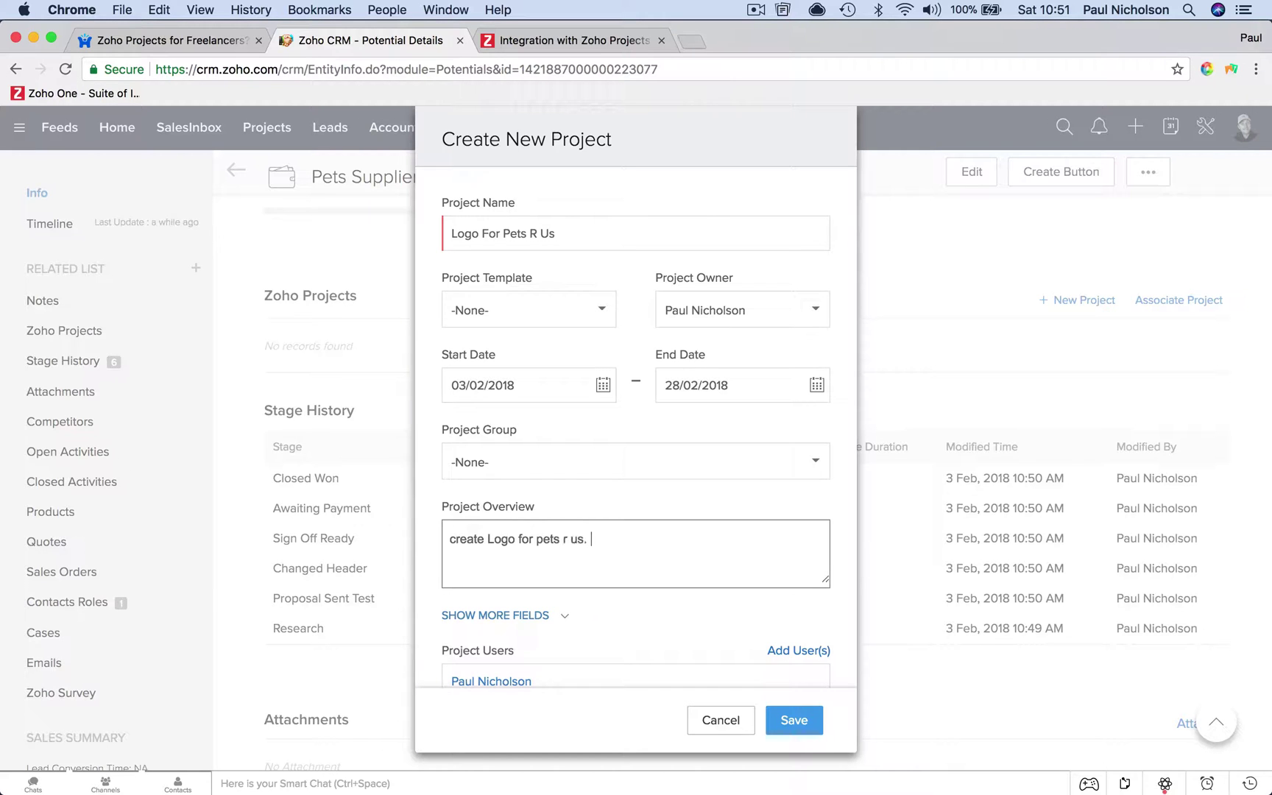
pyautogui.scroll(-6, 766, 563)
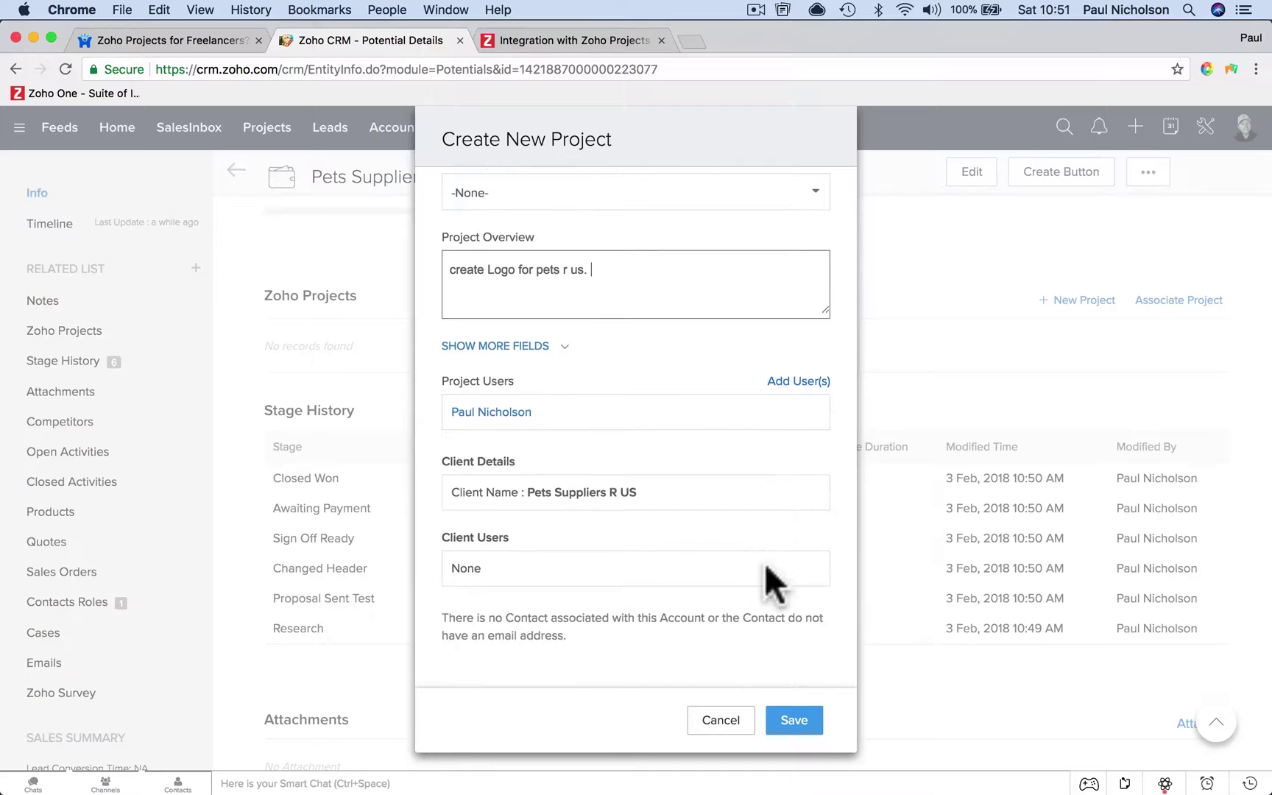
pyautogui.click(795, 715)
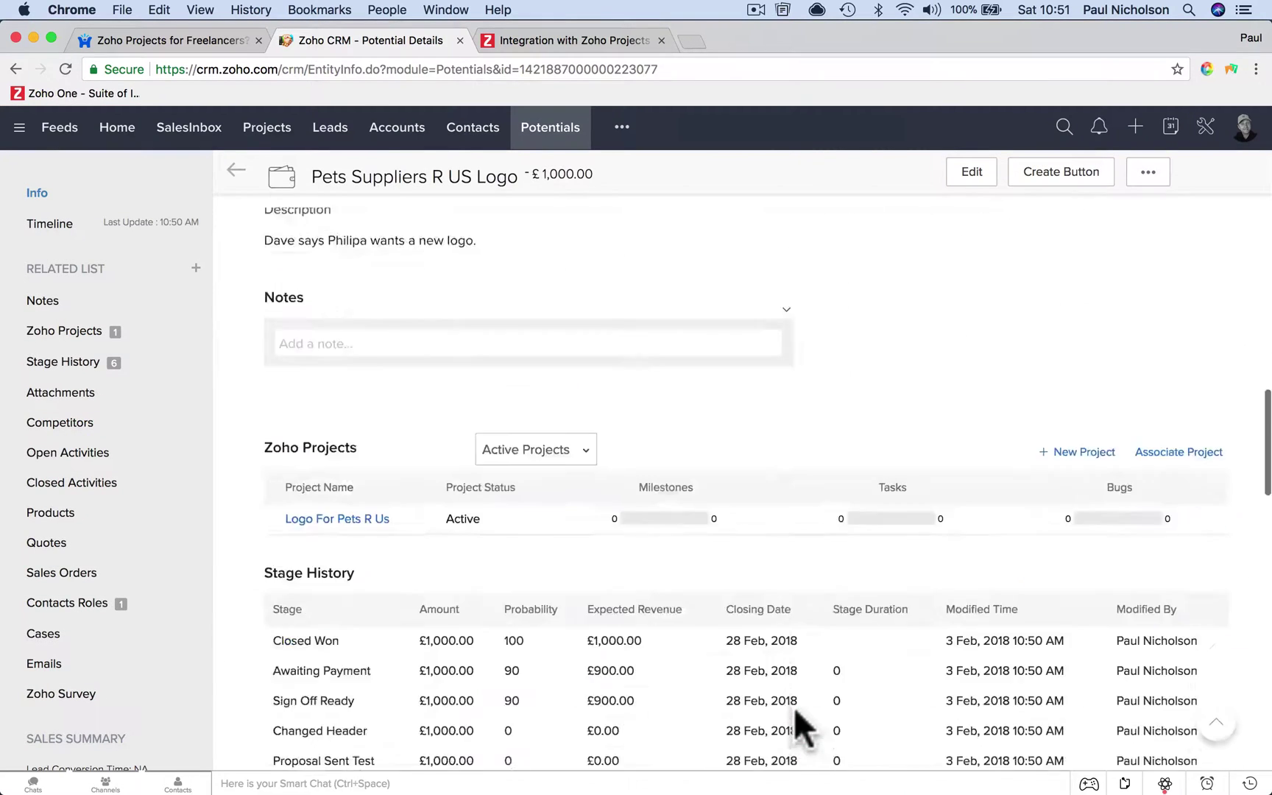
# Jump to the potential's Zoho Projects and Stage History related lists
pyautogui.click(66, 331)
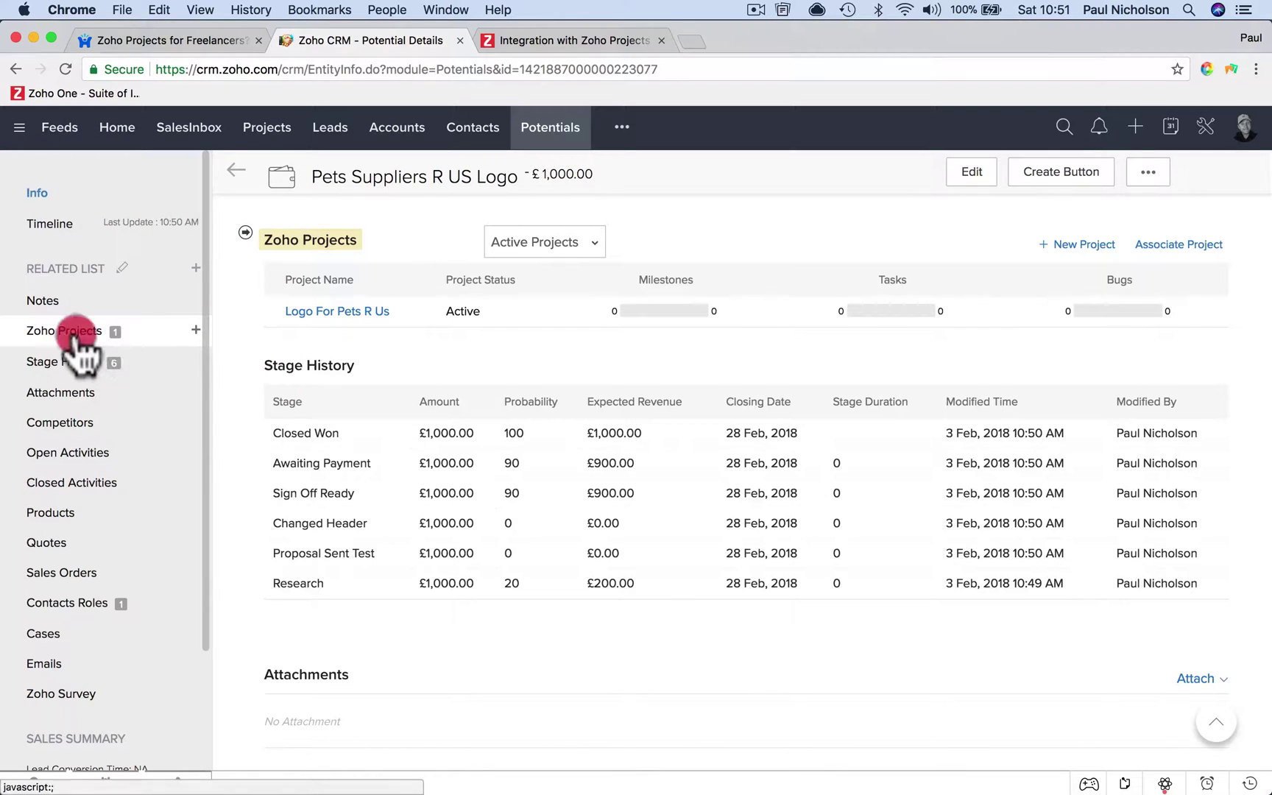
pyautogui.click(82, 361)
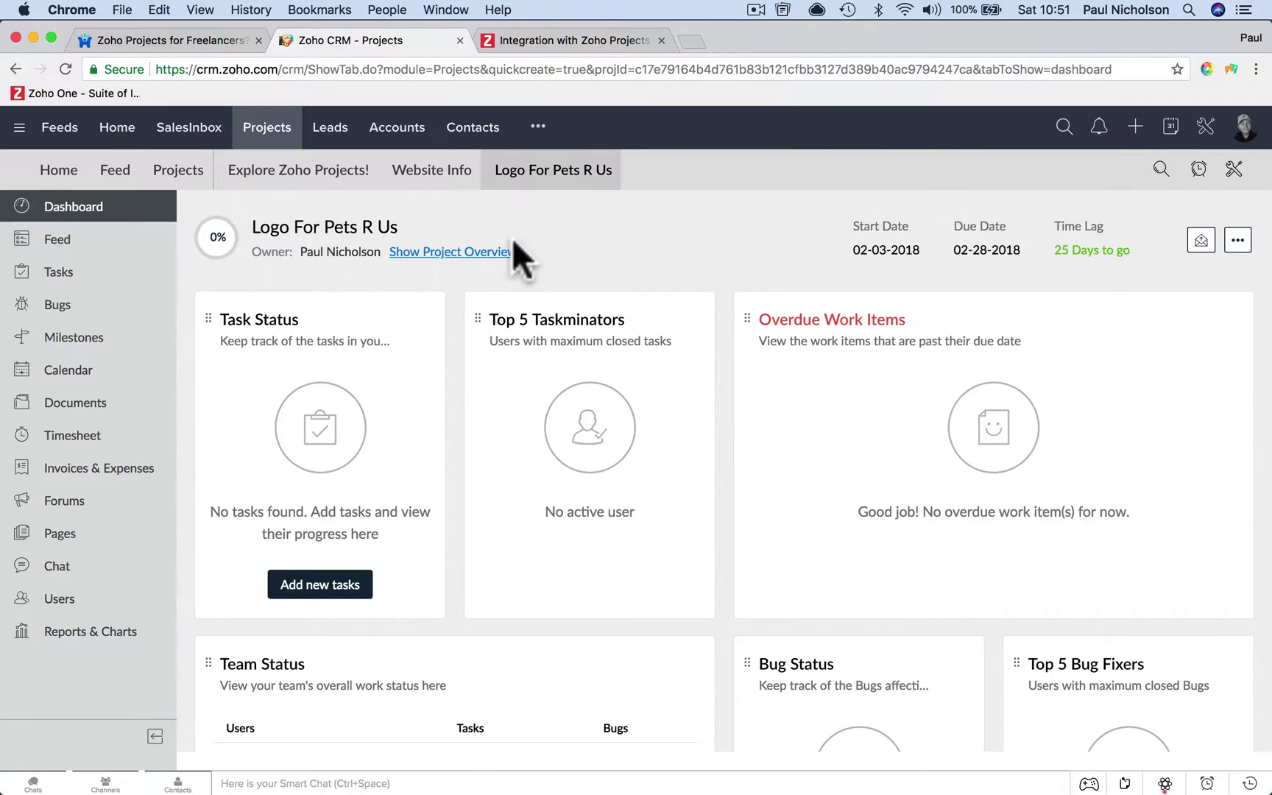
# Find the logo potential under Closed Won on the Potentials board, then view Accounts and Projects
pyautogui.click(539, 128)
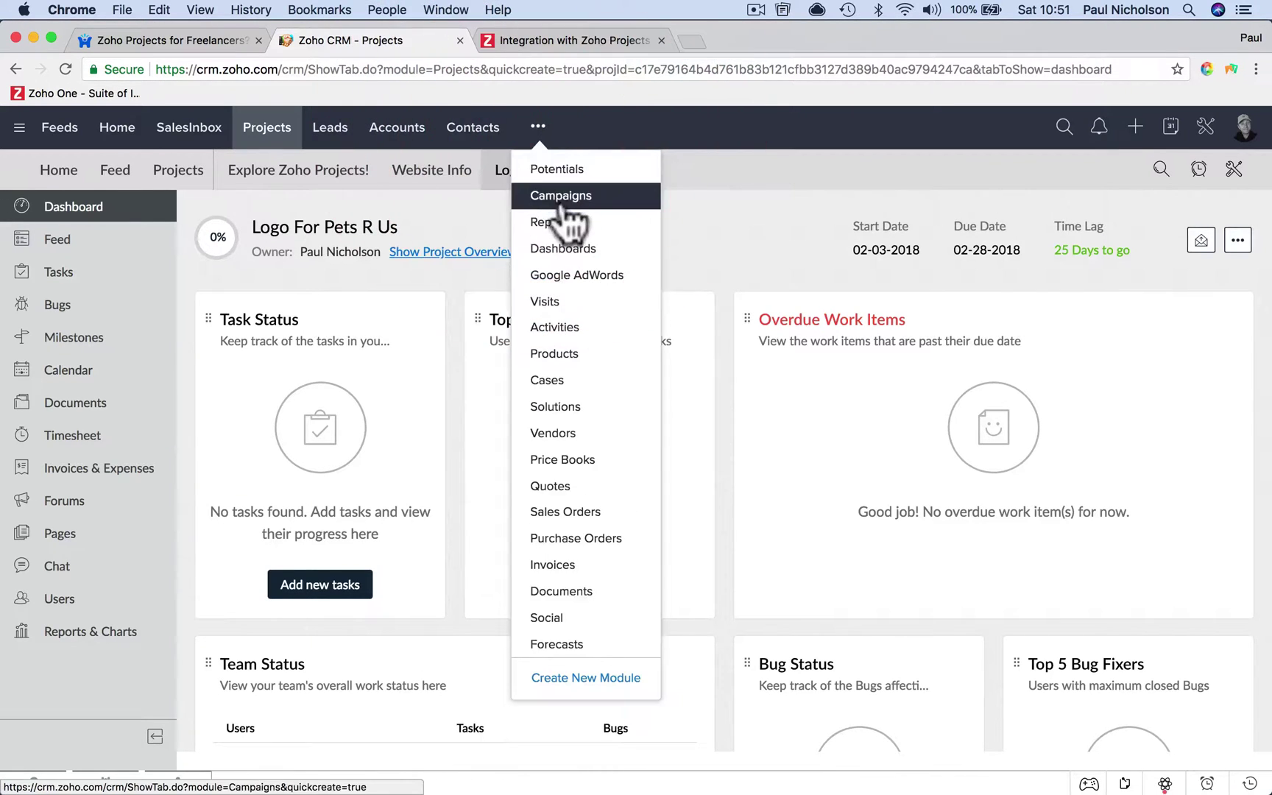
pyautogui.click(563, 168)
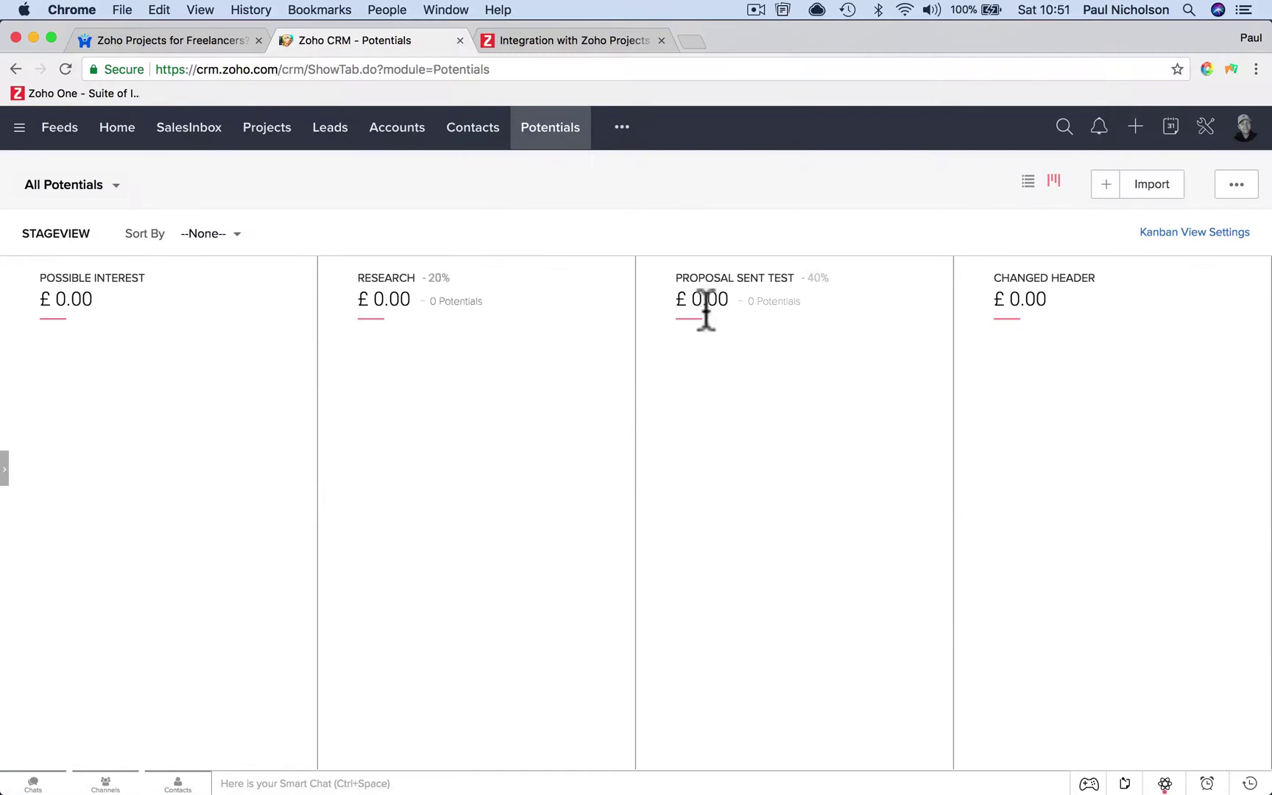
pyautogui.hscroll(4, 666, 336)
pyautogui.hscroll(8, 669, 340)
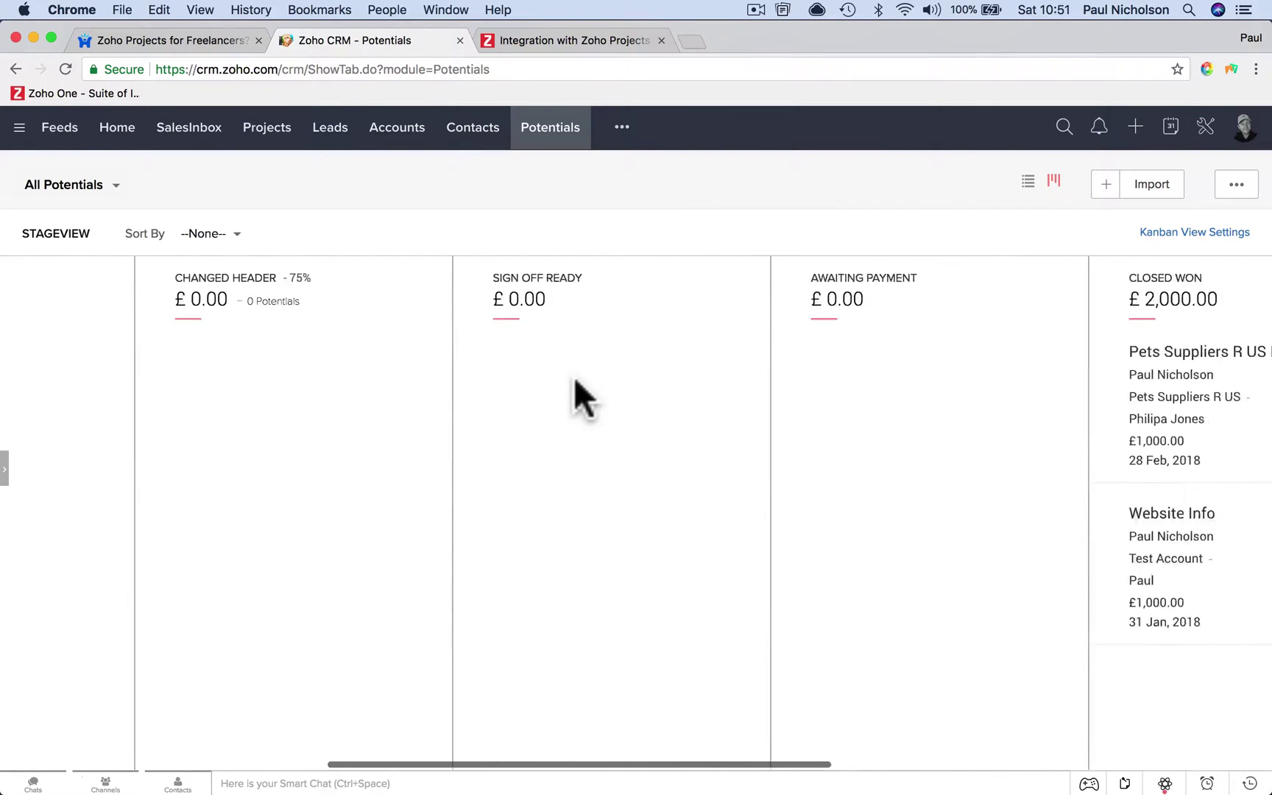
pyautogui.hscroll(5, 575, 382)
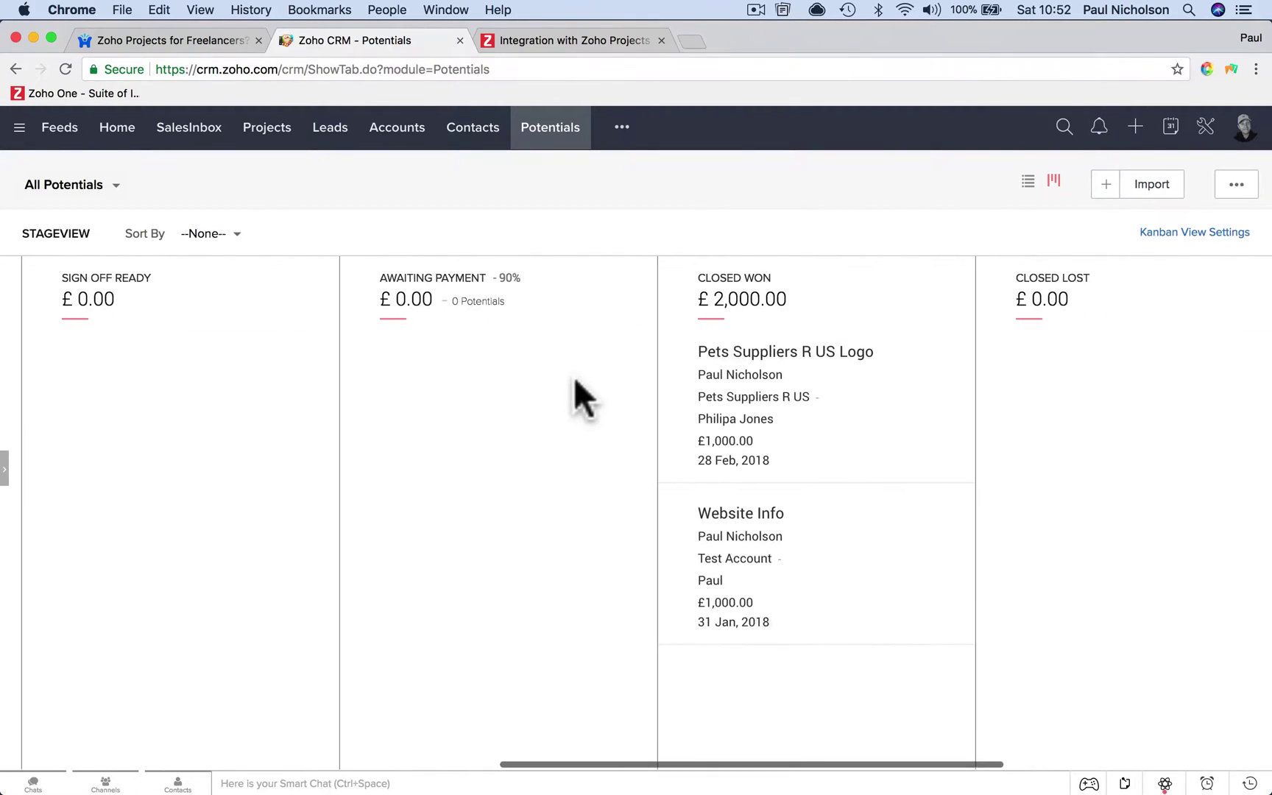
pyautogui.hscroll(-5, 490, 462)
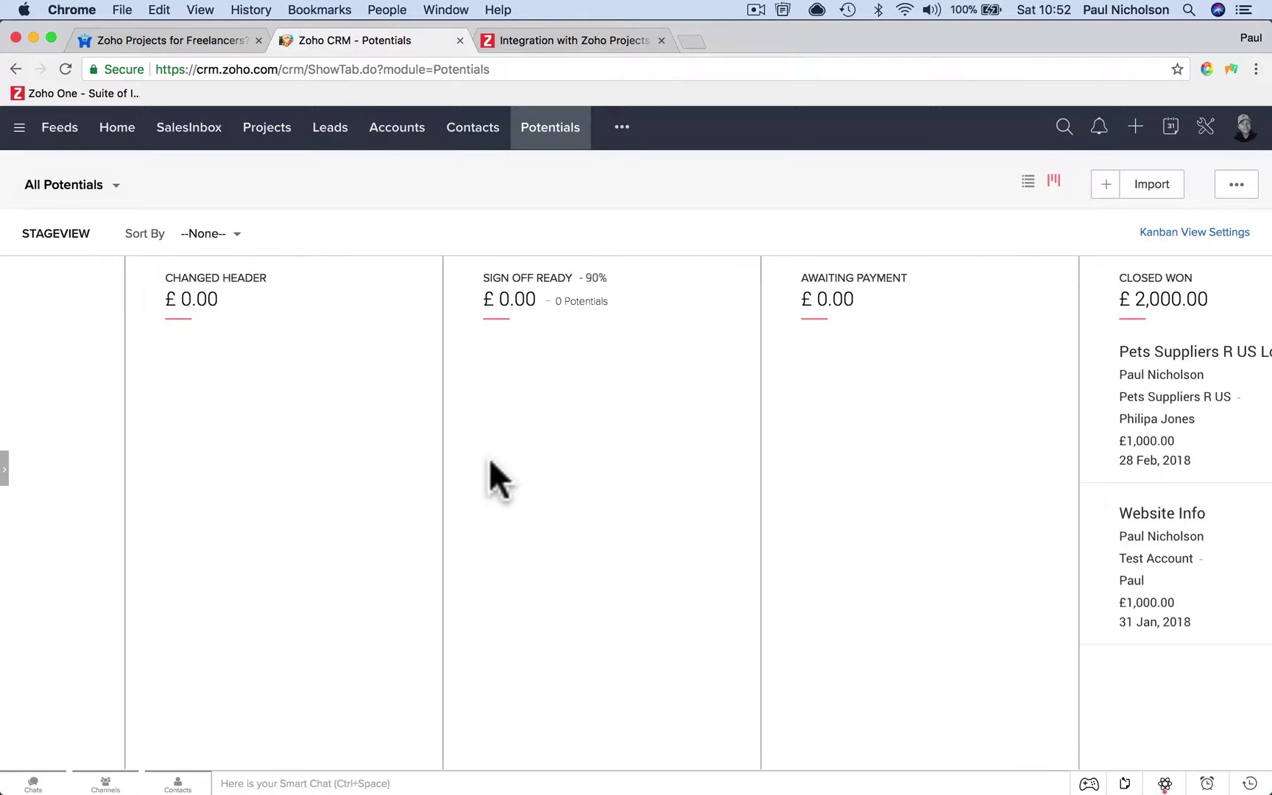
pyautogui.hscroll(2, 657, 455)
pyautogui.hscroll(5, 499, 368)
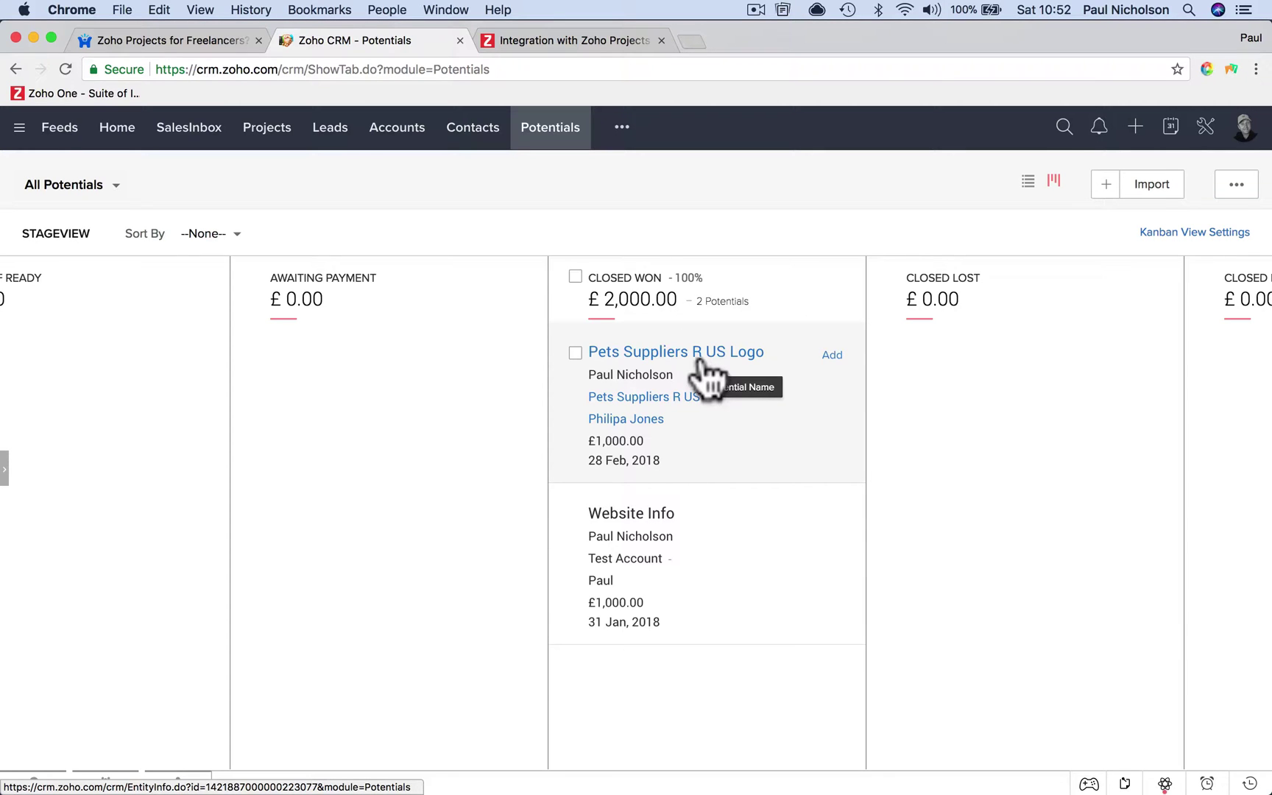
pyautogui.click(396, 133)
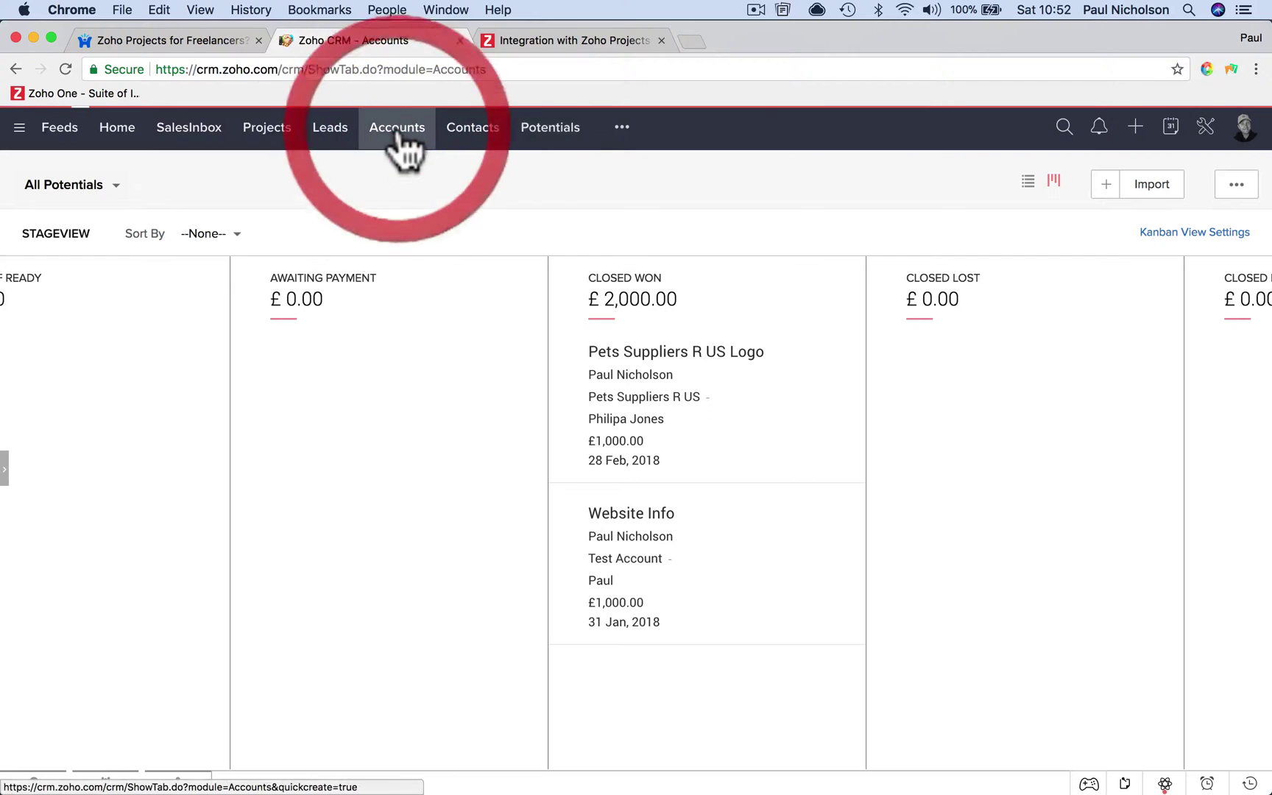
pyautogui.click(266, 132)
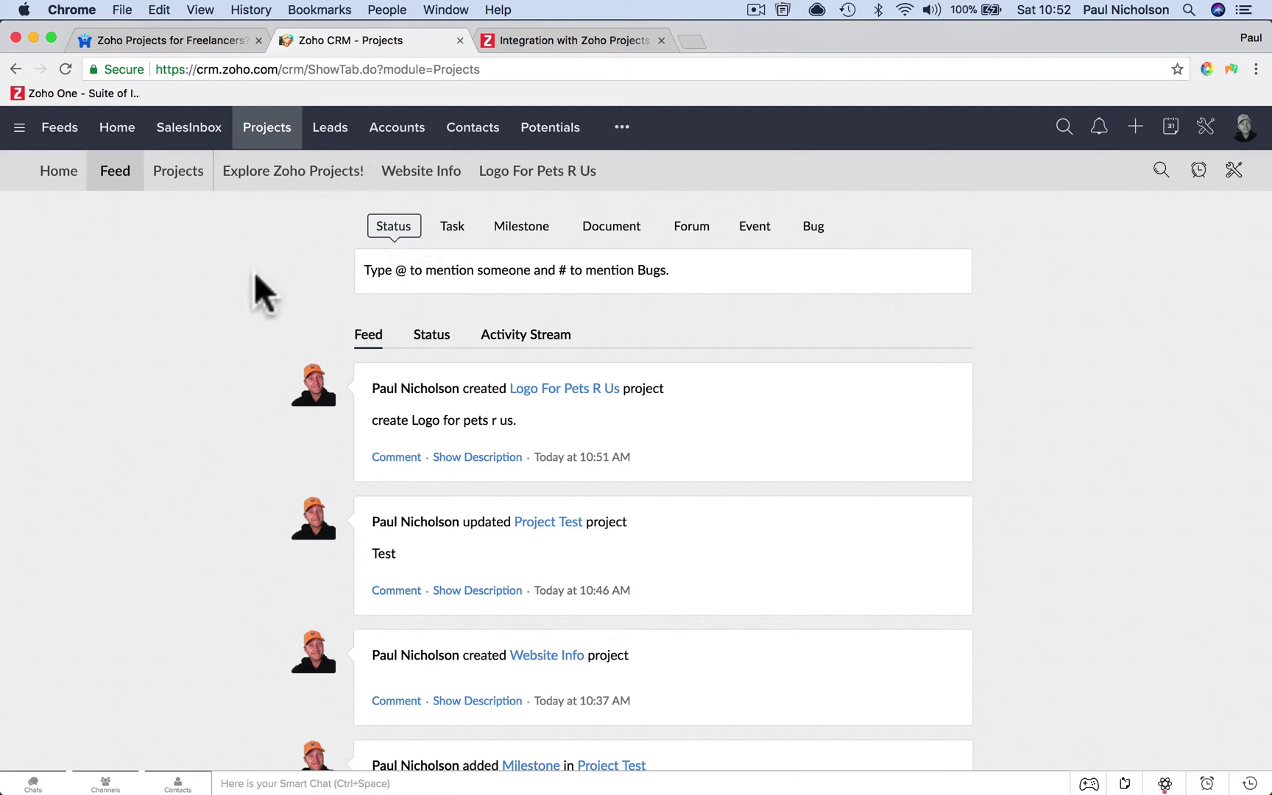
# Switch to the forum thread and scroll back up to the freelancer's original question
pyautogui.click(165, 40)
pyautogui.scroll(-10, 424, 440)
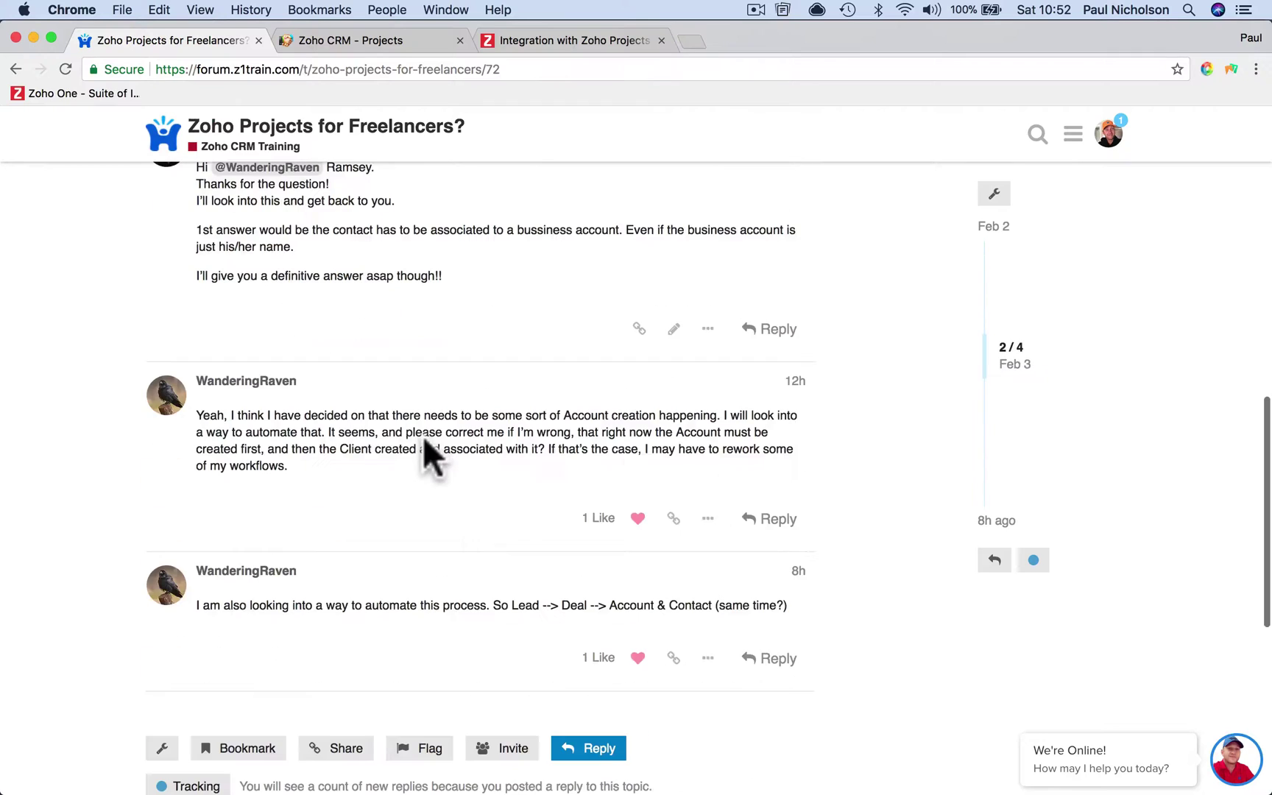
pyautogui.scroll(5, 484, 650)
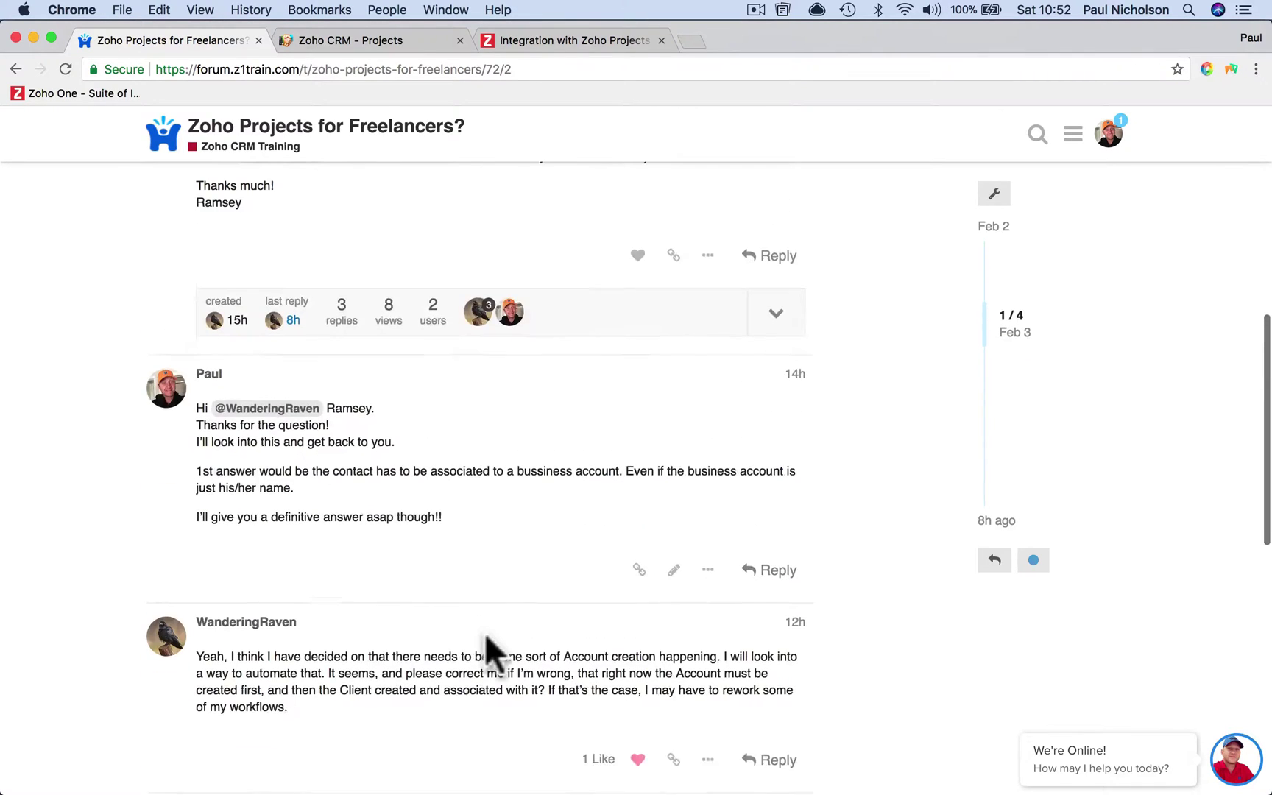
pyautogui.scroll(4, 489, 650)
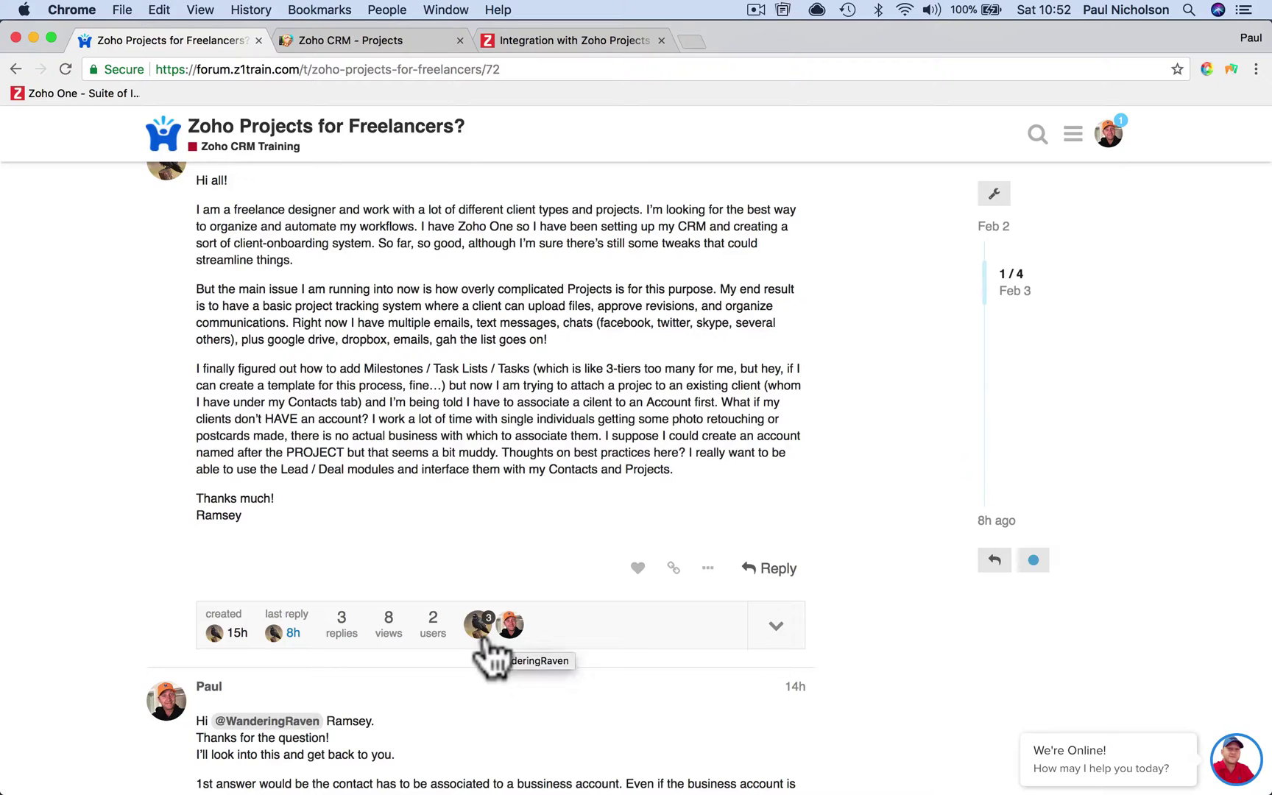
pyautogui.scroll(5, 486, 641)
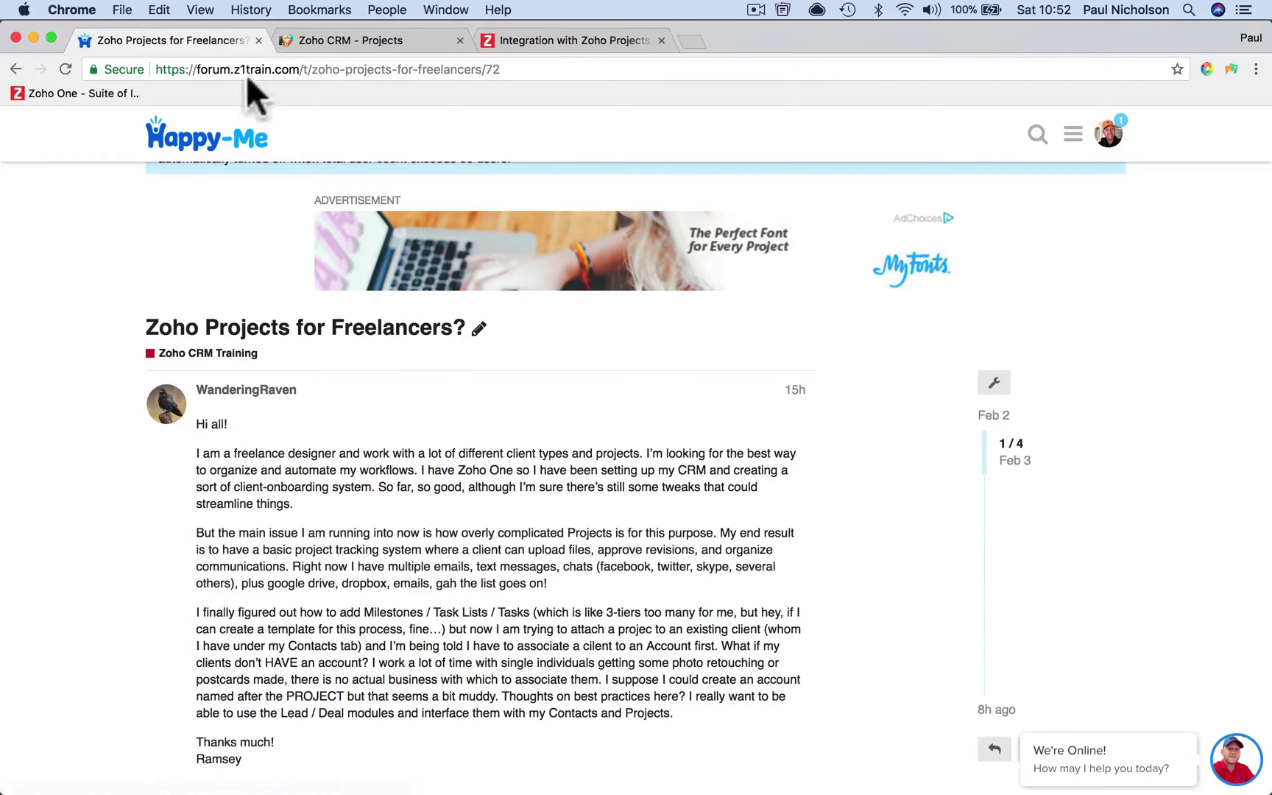
pyautogui.click(1073, 134)
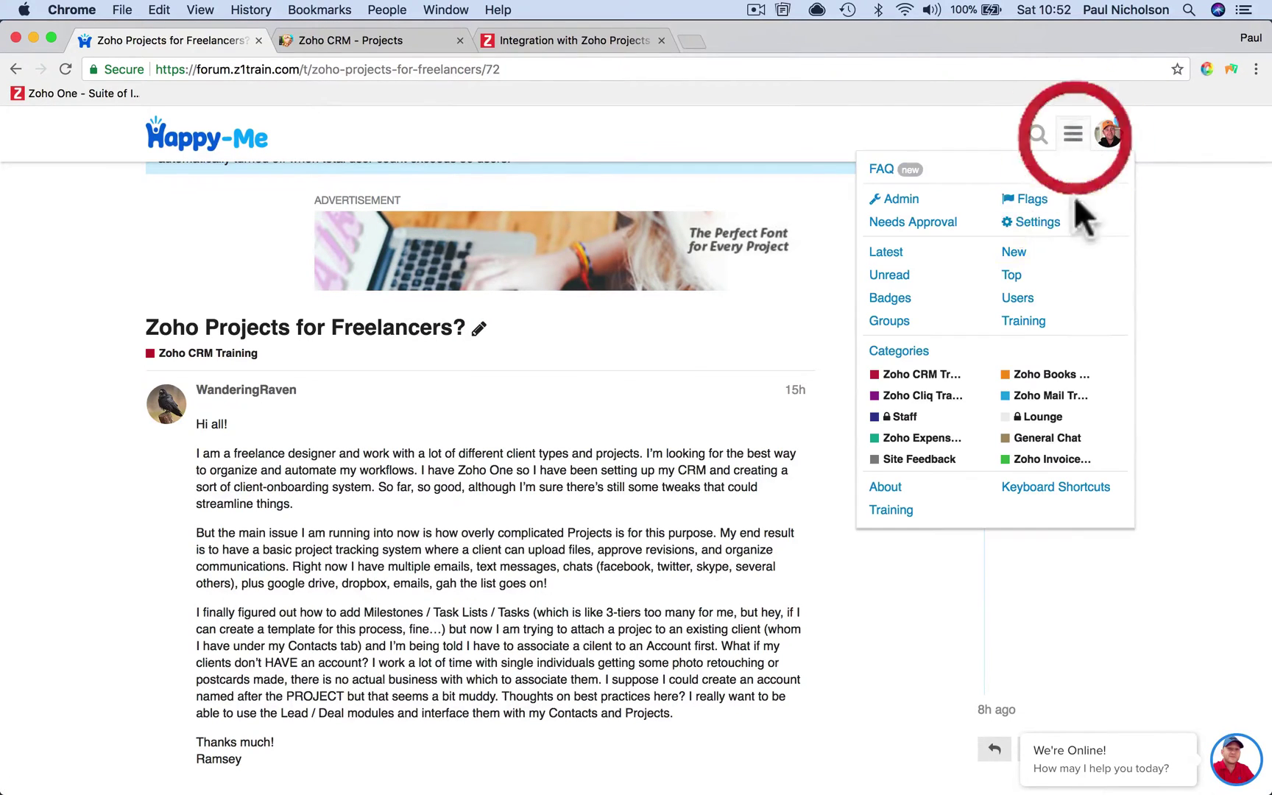
# Go to the training site's All Courses list and browse the free Zoho CRM, Books and Mail courses
pyautogui.click(1036, 322)
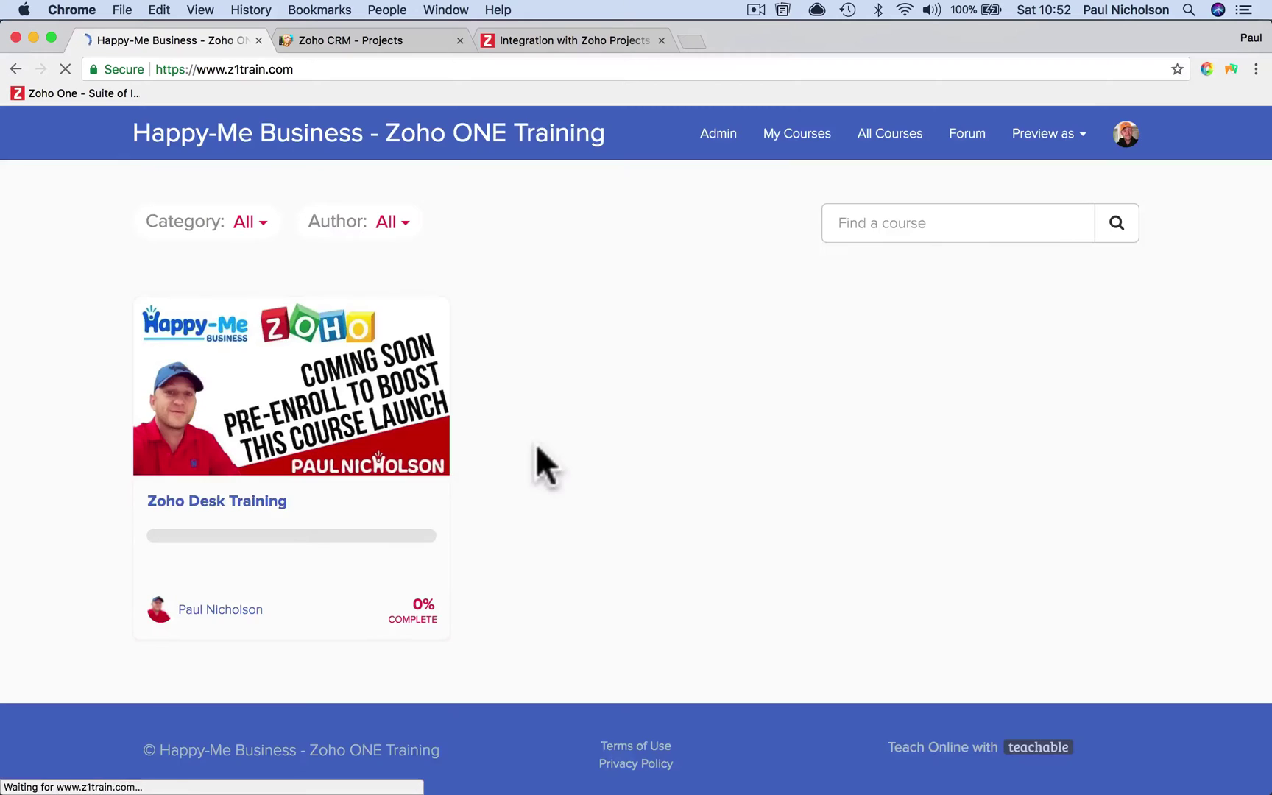
pyautogui.click(392, 144)
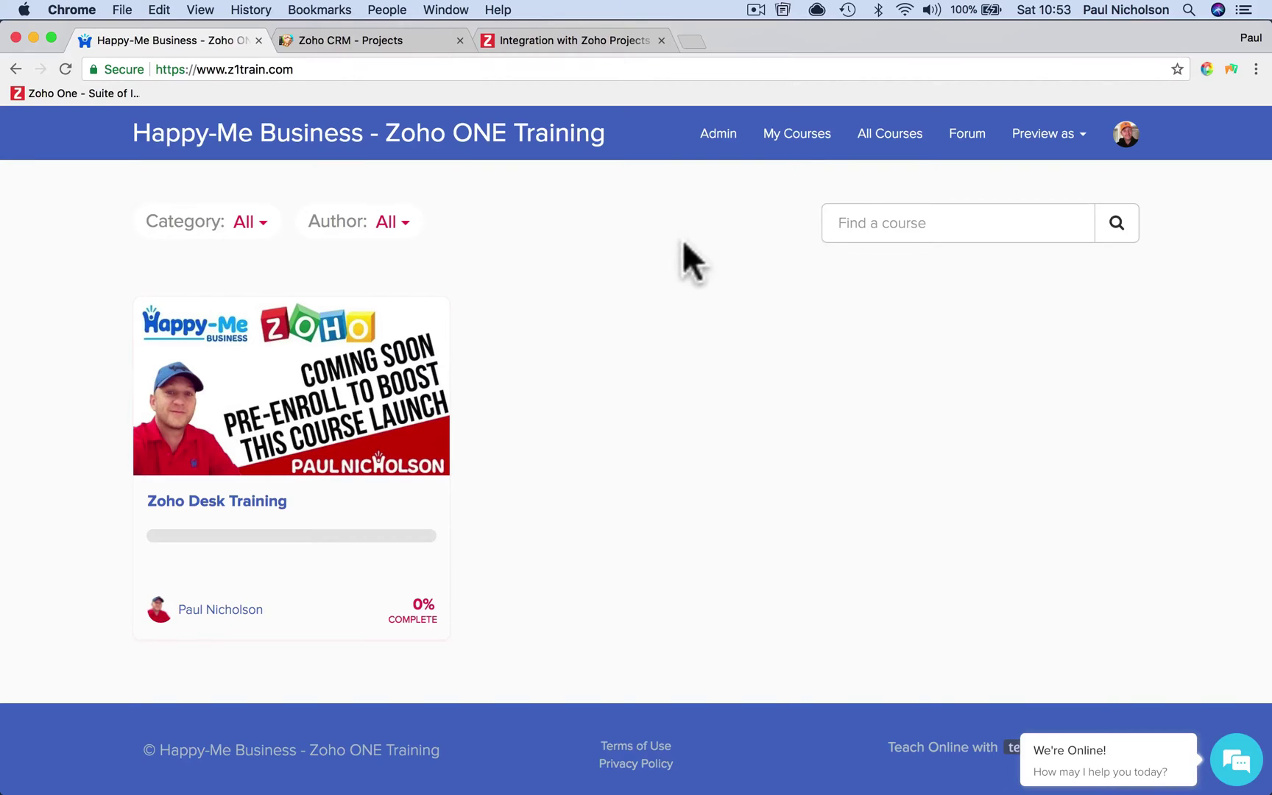
pyautogui.click(883, 138)
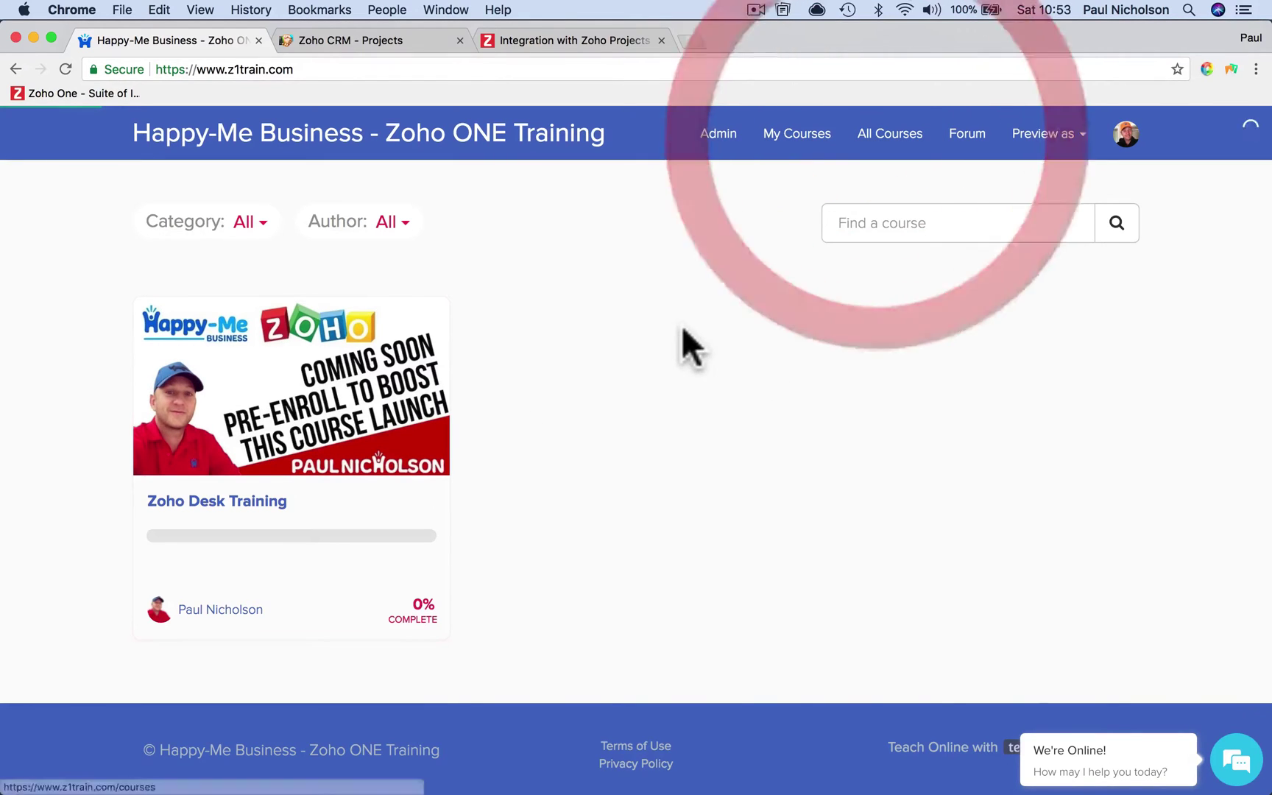
pyautogui.scroll(-10, 685, 339)
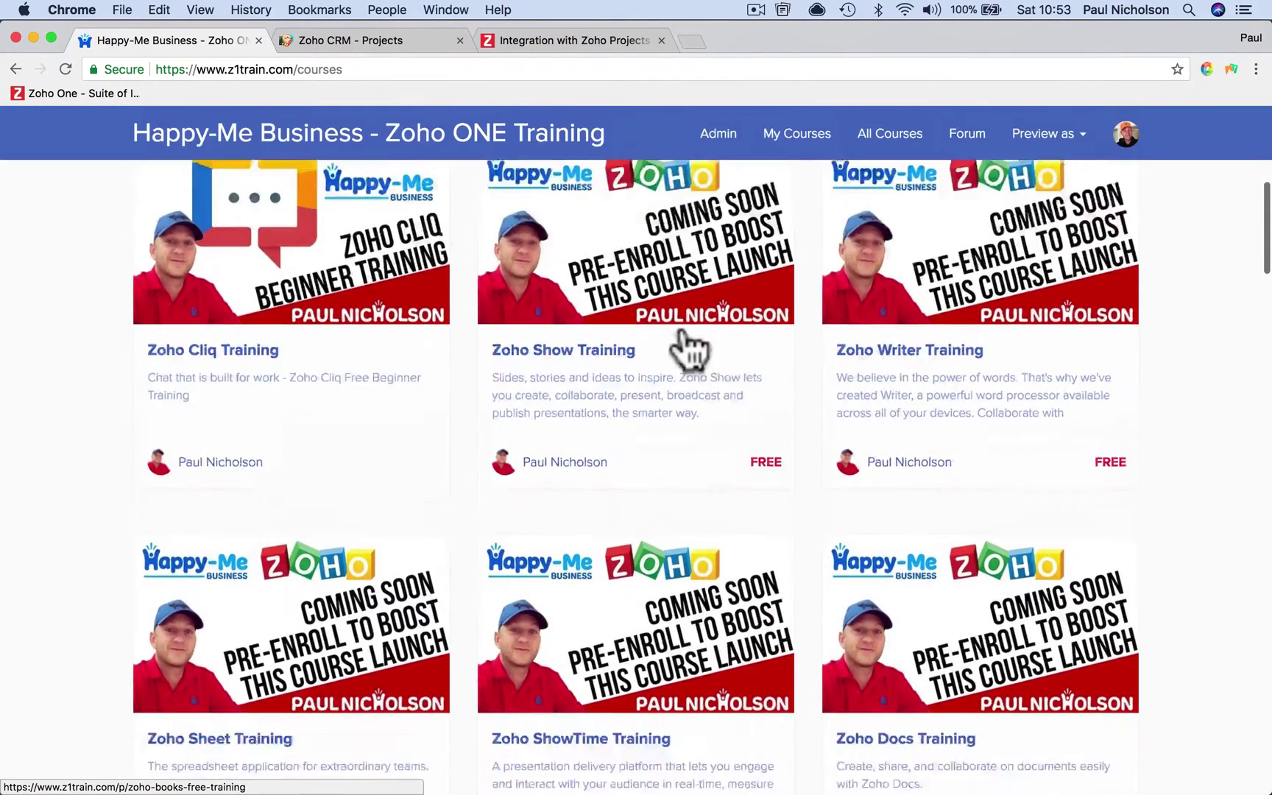
pyautogui.scroll(-11, 688, 350)
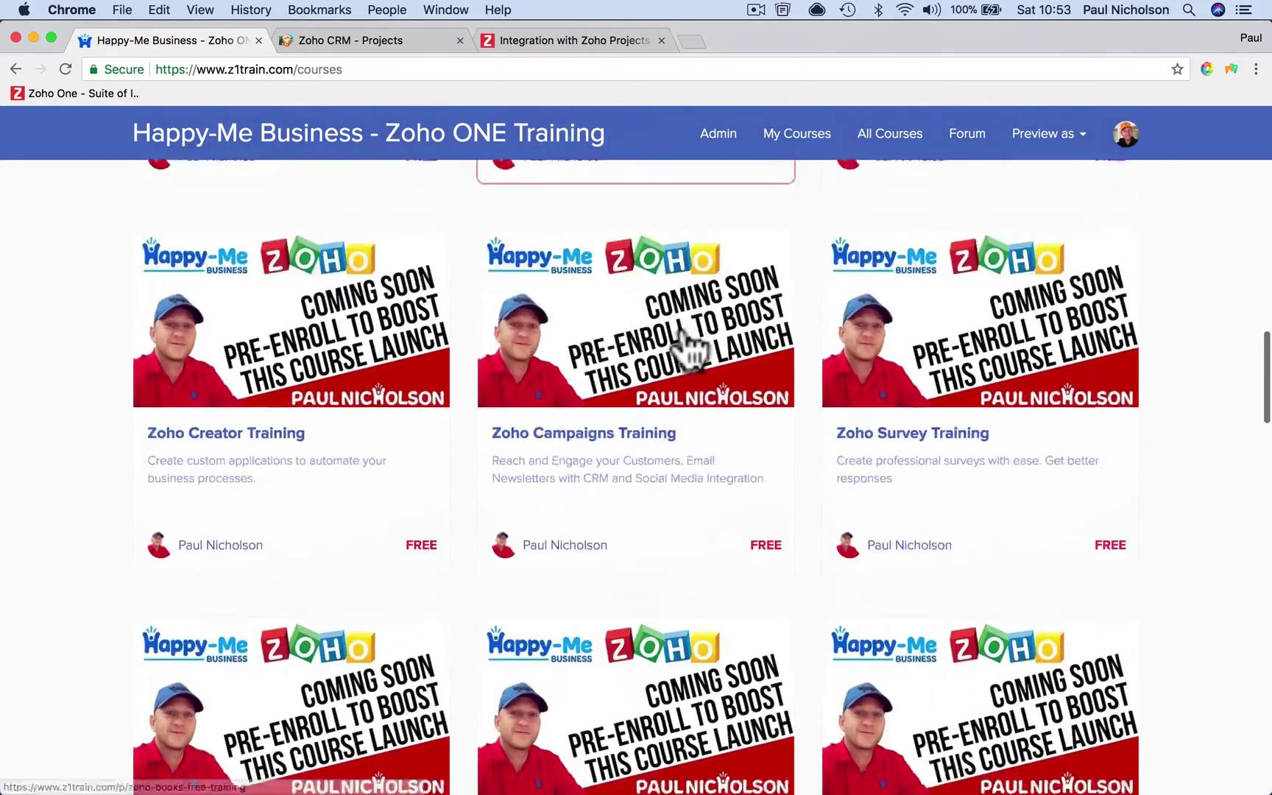
pyautogui.scroll(-6, 688, 350)
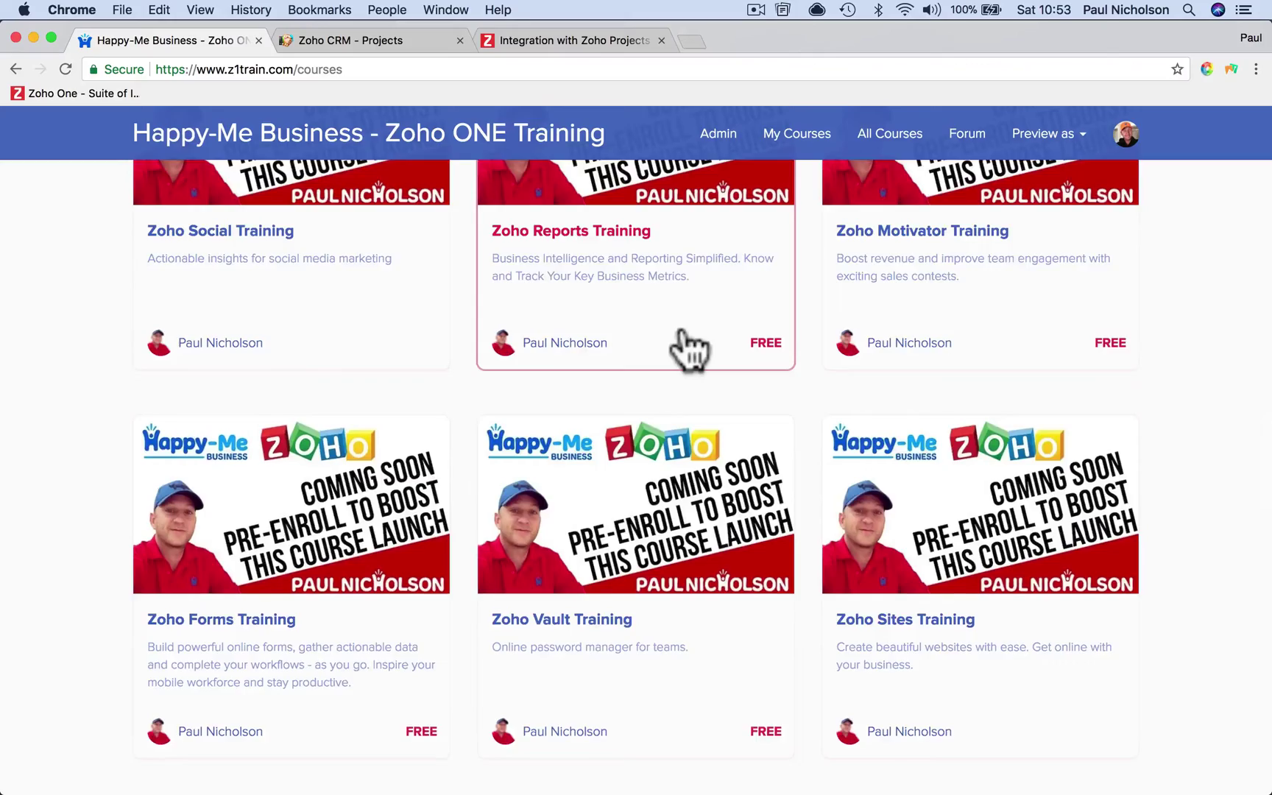
pyautogui.scroll(-10, 689, 352)
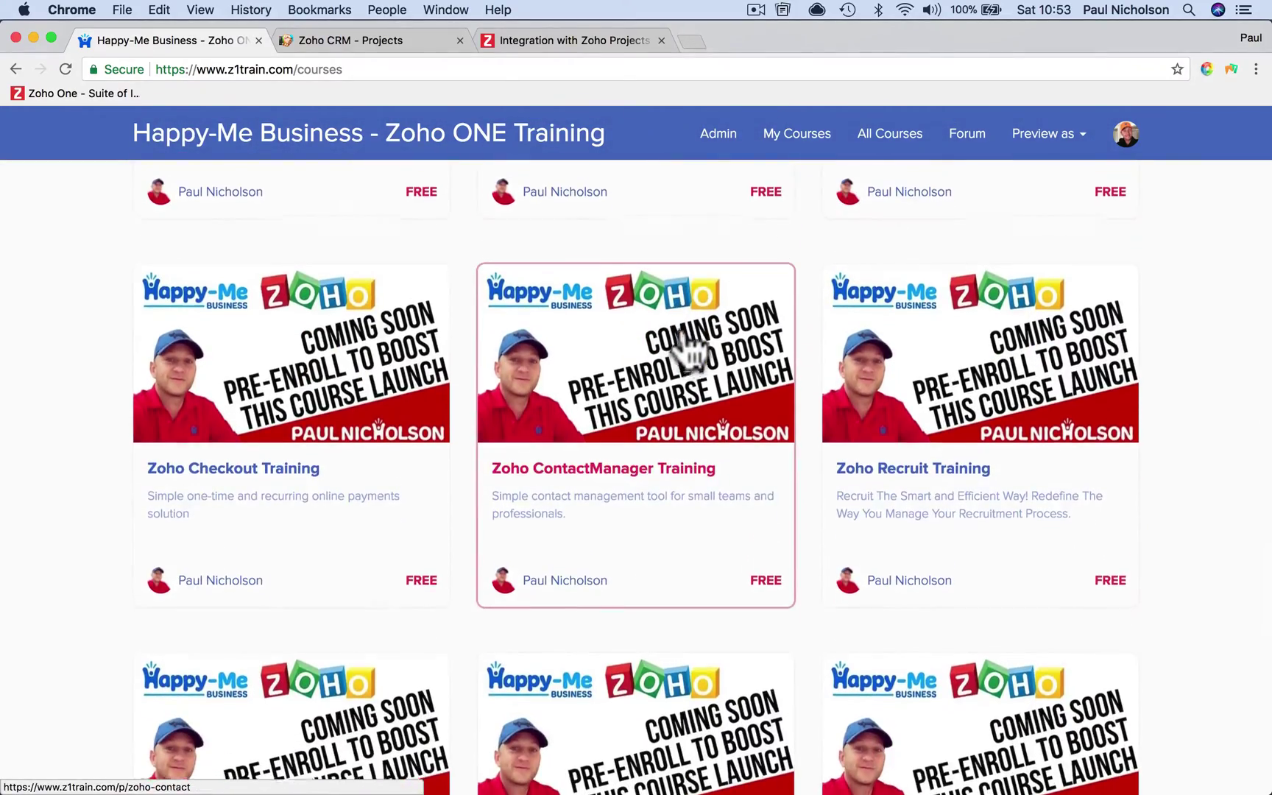
pyautogui.scroll(20, 688, 346)
pyautogui.scroll(10, 690, 352)
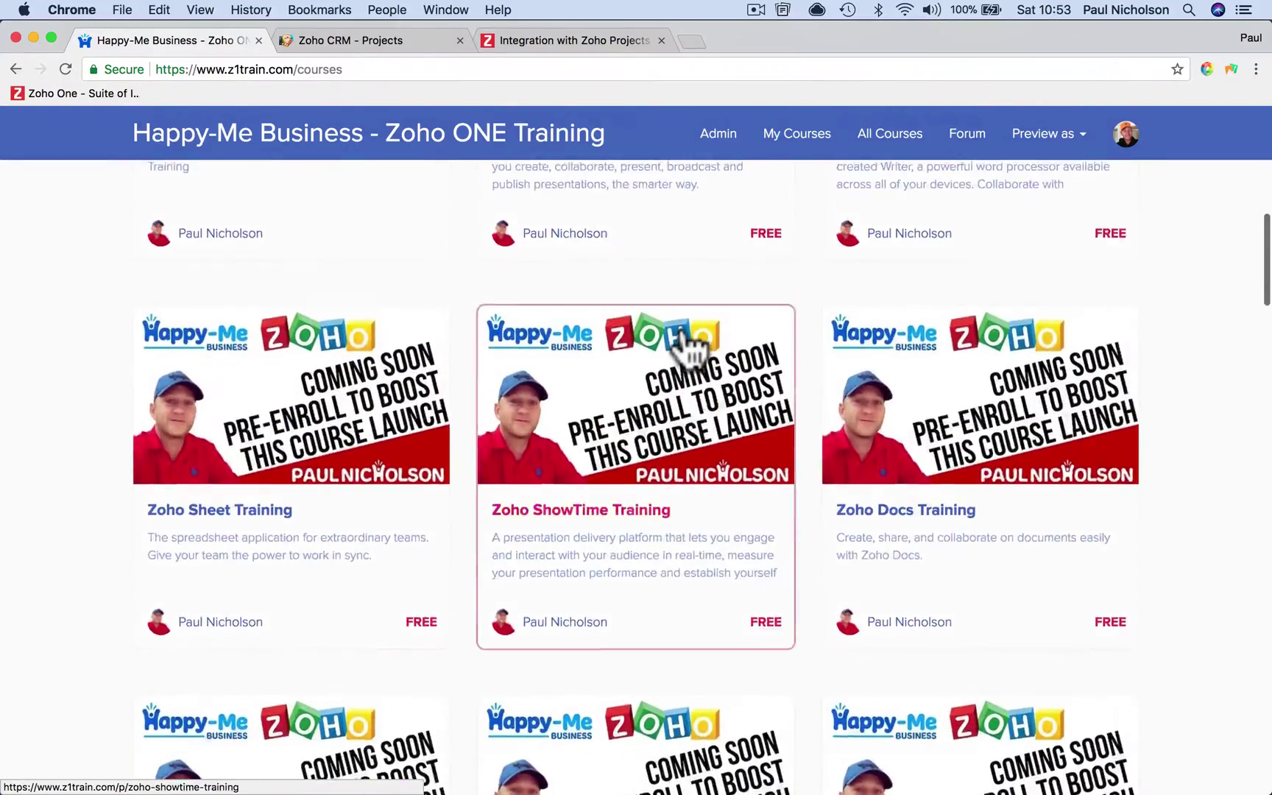
pyautogui.scroll(3, 950, 383)
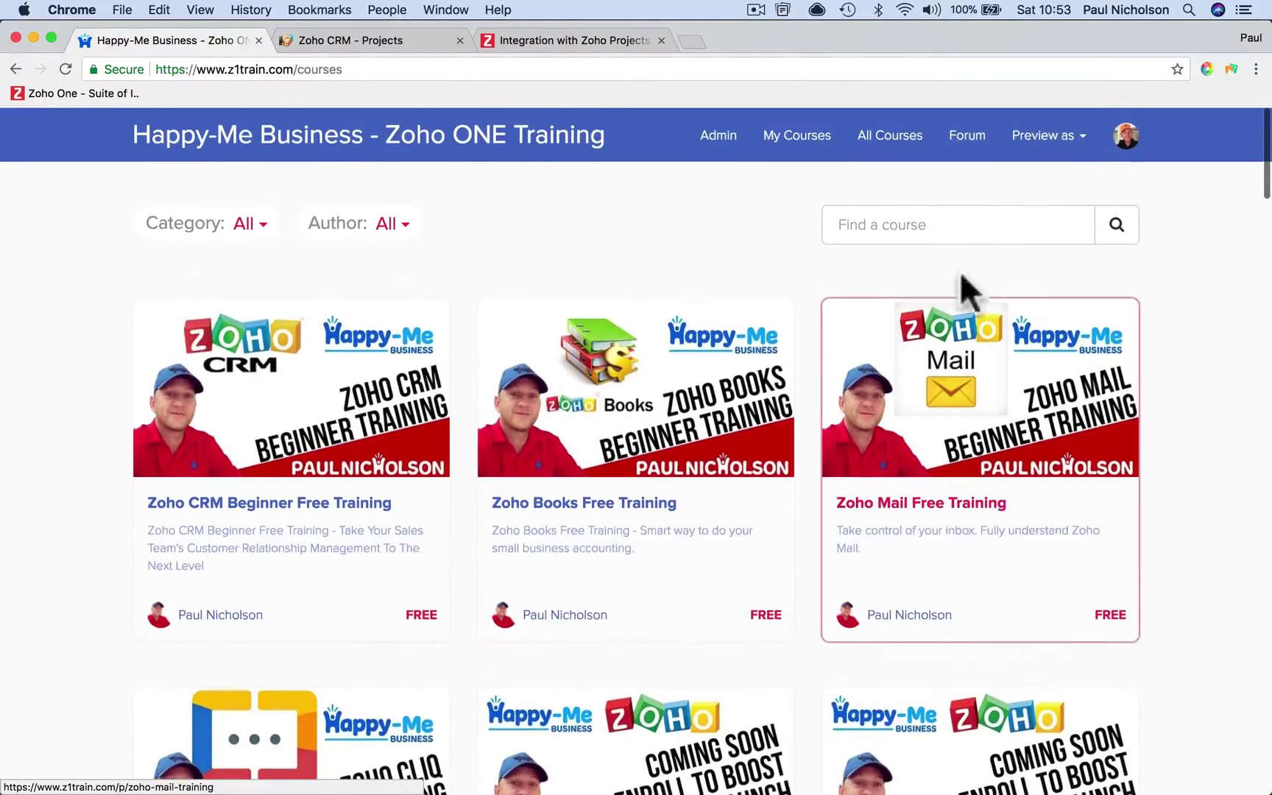
# Go to the forum home and reopen the 'Zoho Projects for Freelancers?' thread from Latest
pyautogui.click(967, 139)
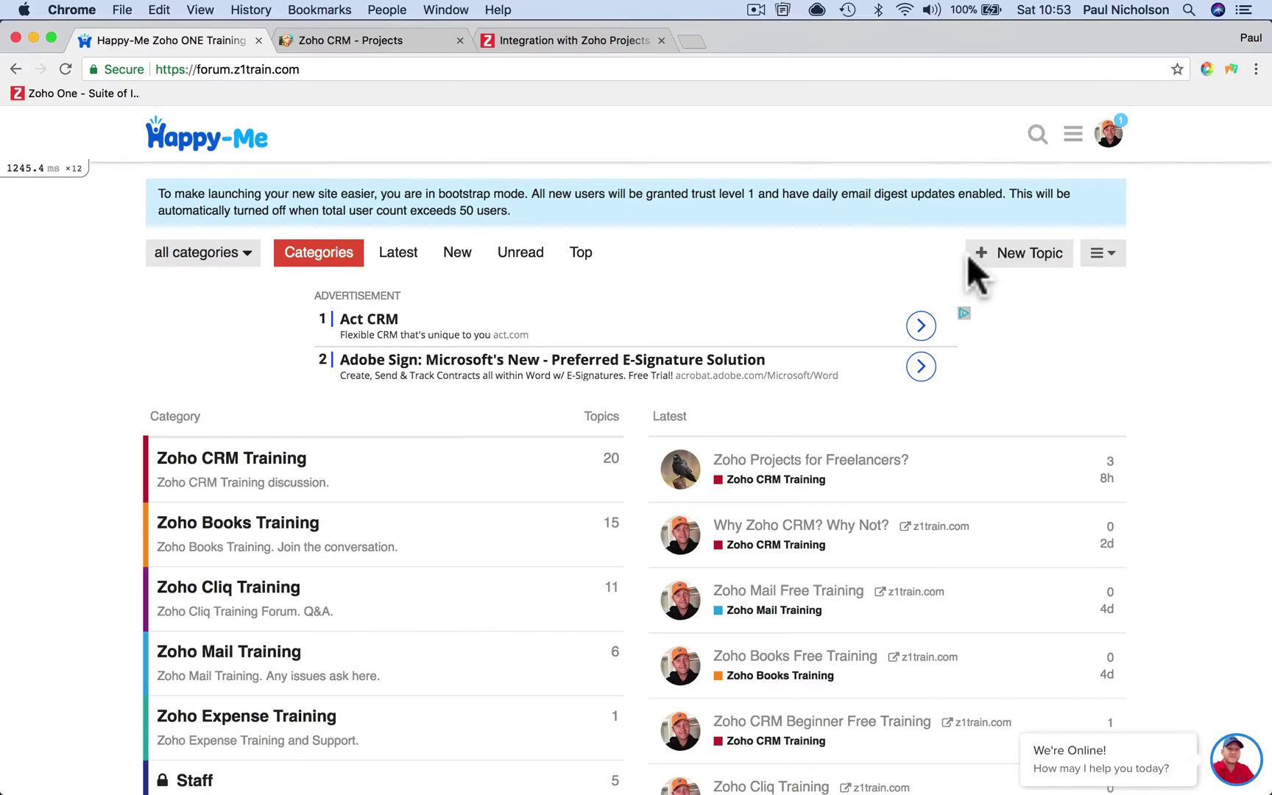
pyautogui.click(852, 465)
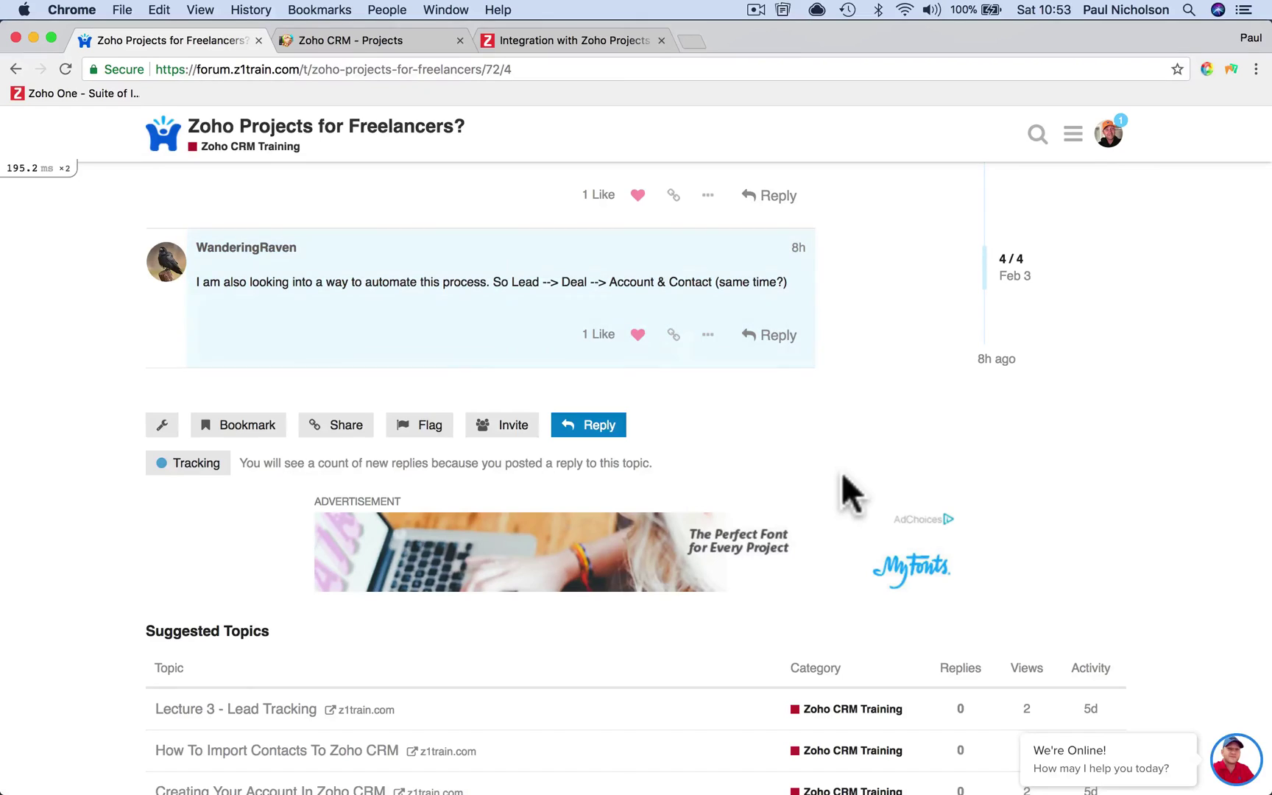